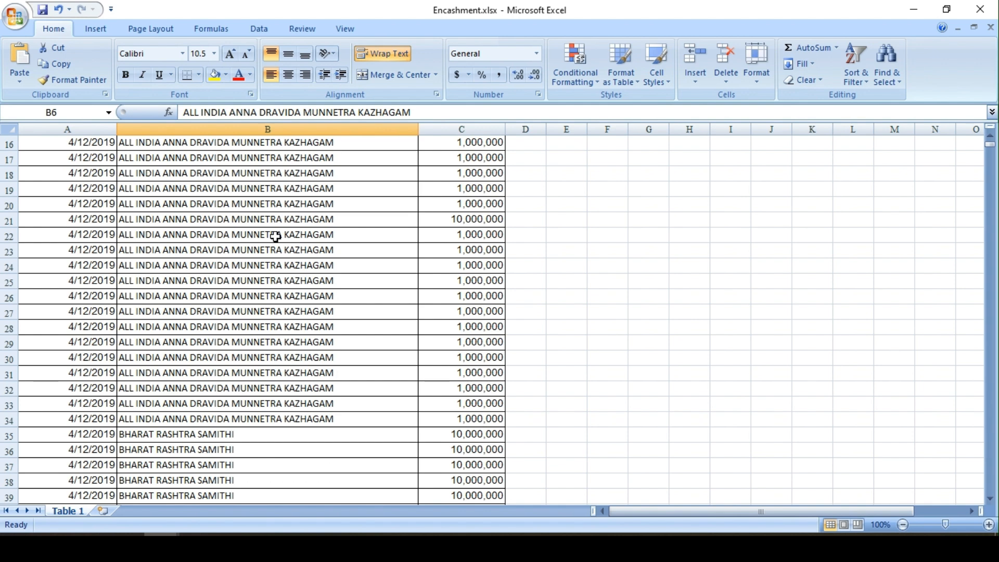
Look through the encashment rows, then examine the party names and their abbreviations in Party_Mapping.xlsx
scroll(277, 238, down, 7)
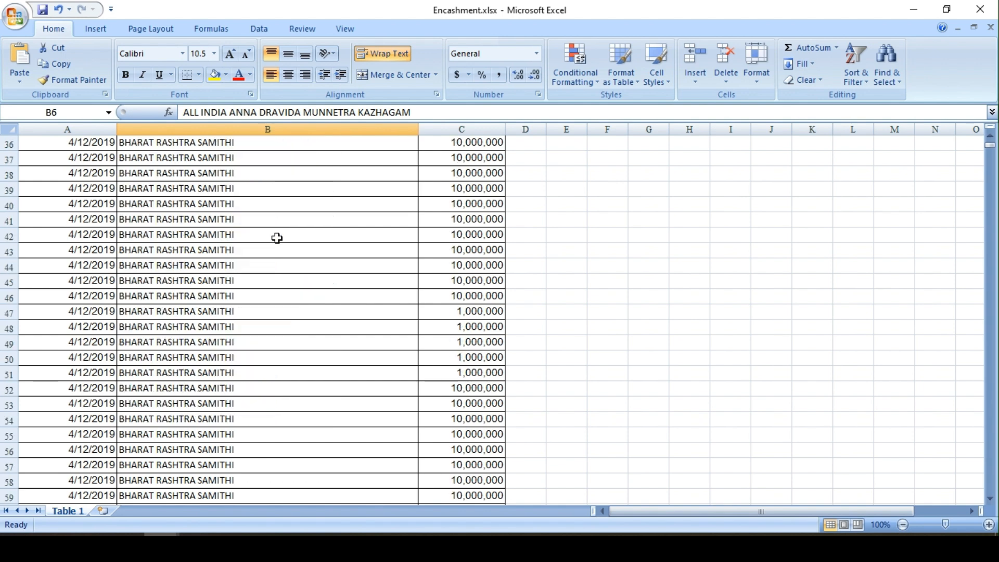
mouse_move(167, 530)
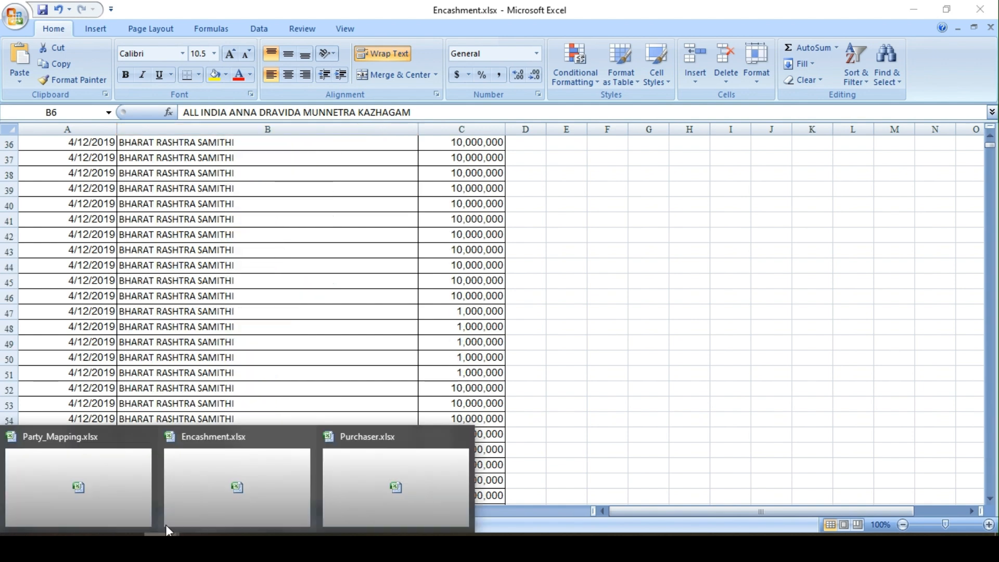
click(125, 491)
click(410, 218)
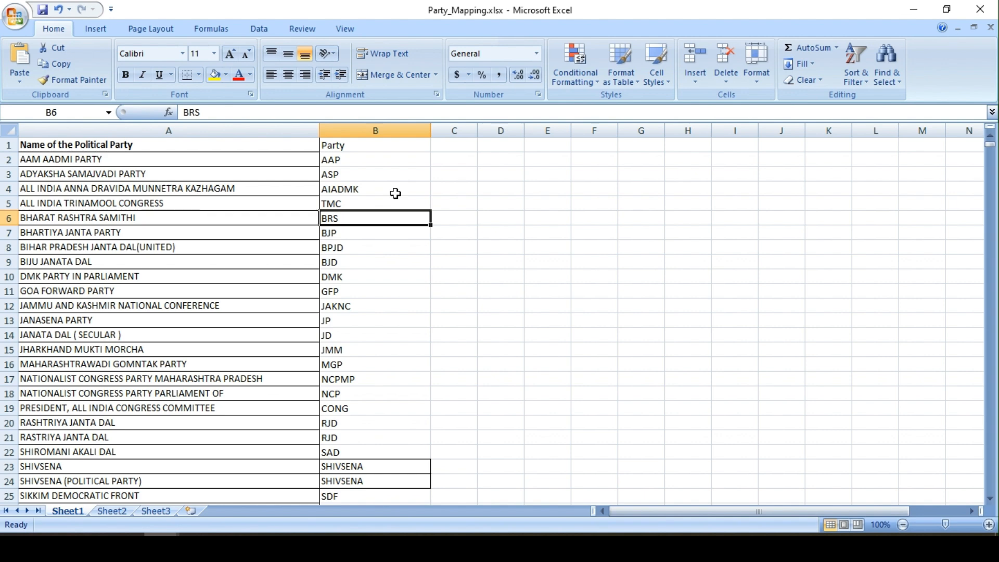
click(358, 159)
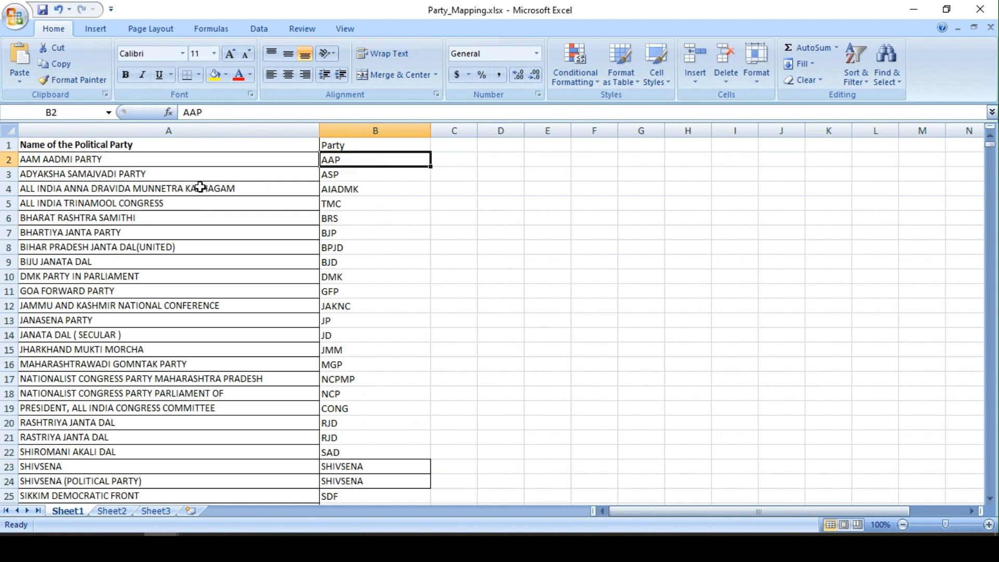
click(390, 187)
click(384, 234)
click(370, 278)
click(373, 221)
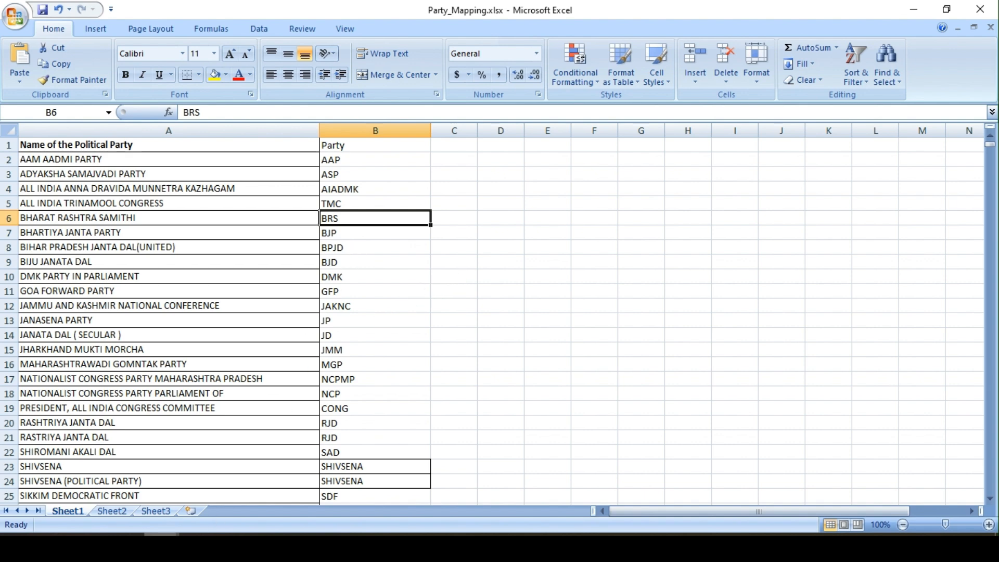
Switch to the Qlik data load editor and examine the Purchaser script's source file, purchase date and Purchase_Year field
click(90, 545)
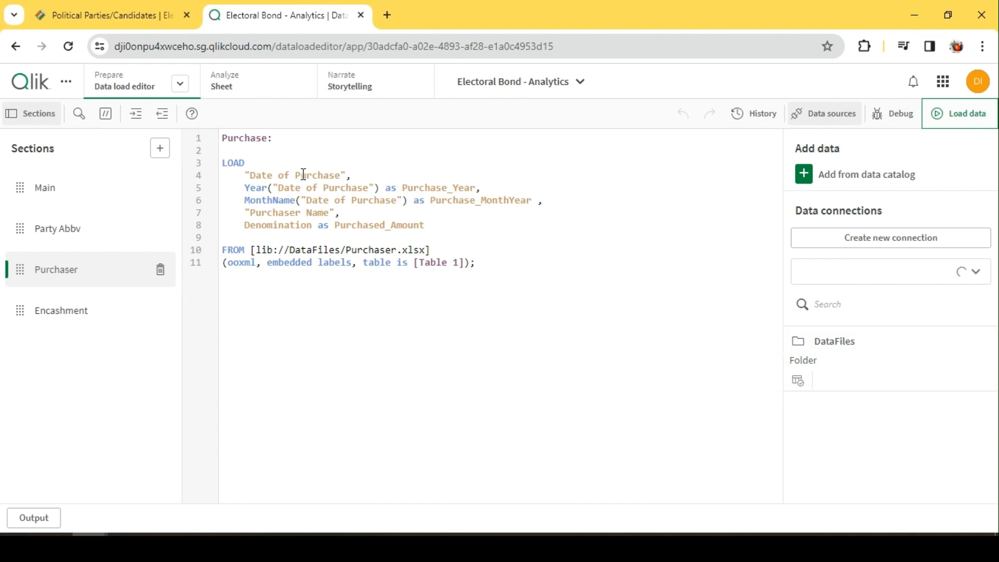
double_click(367, 250)
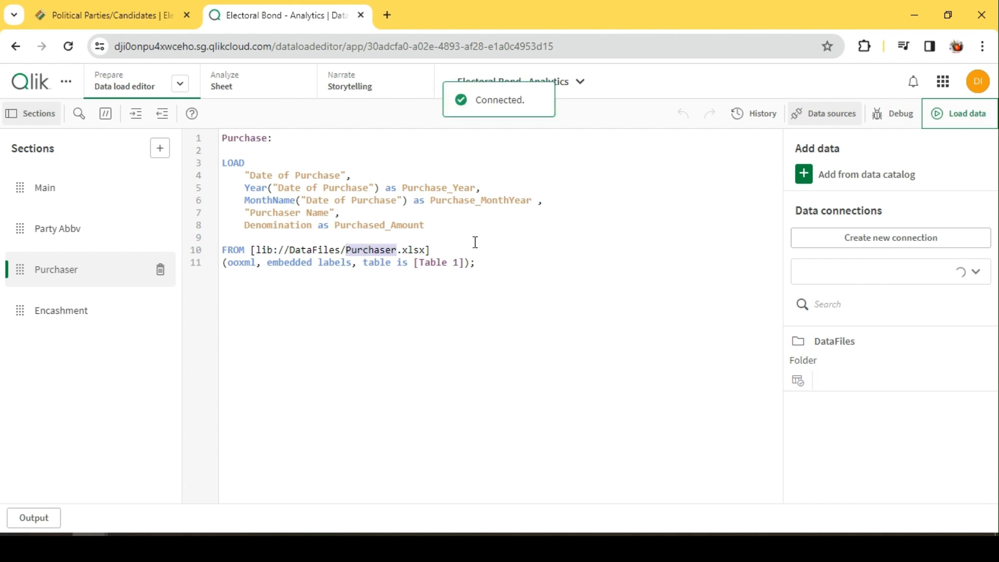
click(302, 177)
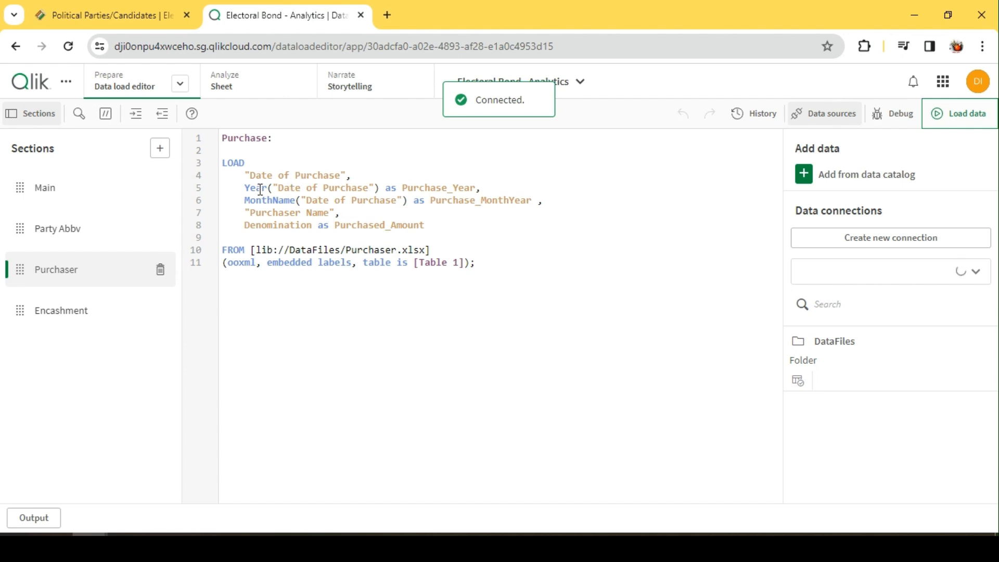
double_click(264, 189)
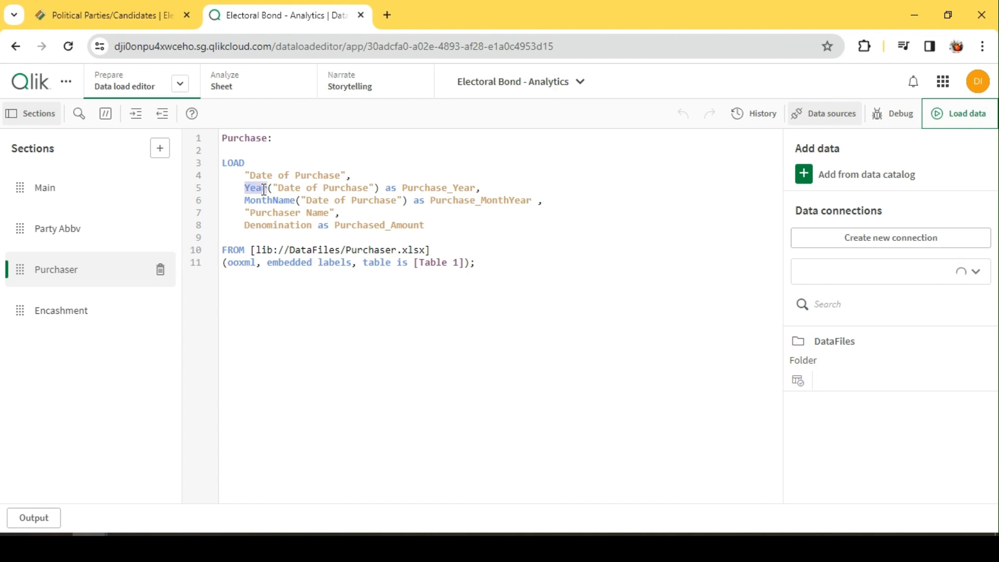
click(429, 190)
double_click(430, 188)
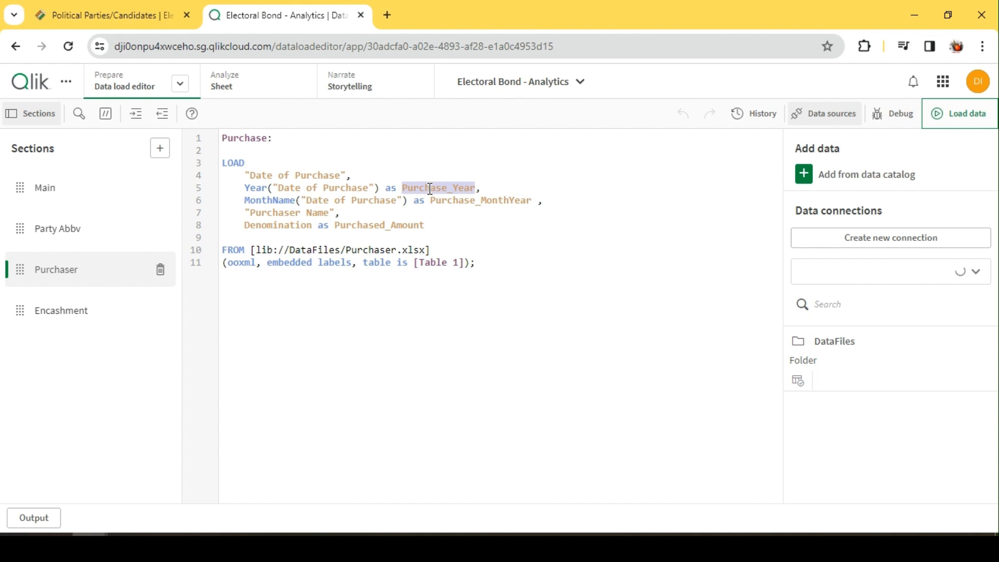
click(308, 188)
click(334, 176)
Examine the Purchase_MonthYear expression and the Denomination as Purchased_Amount alias in the Purchaser script
double_click(484, 202)
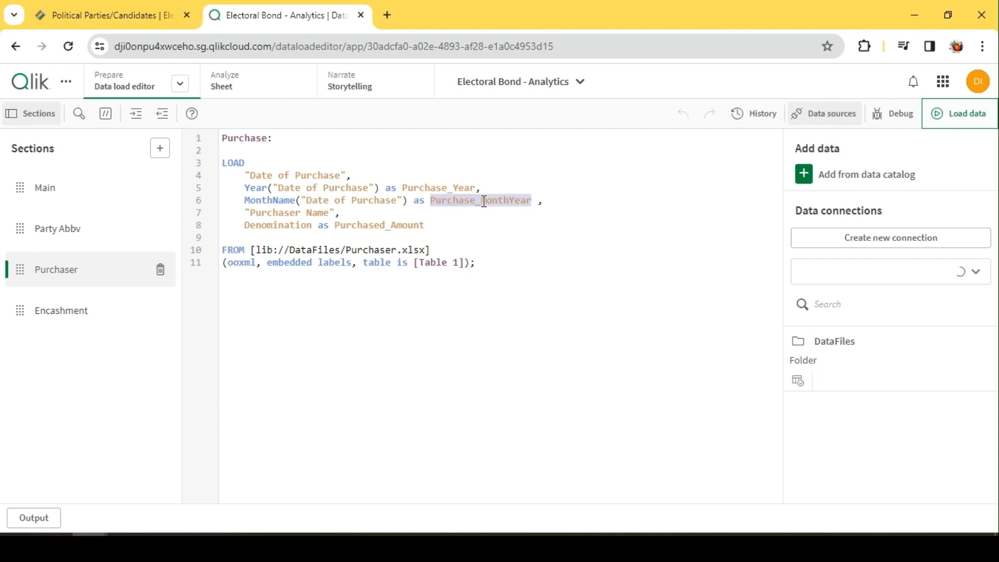
double_click(356, 202)
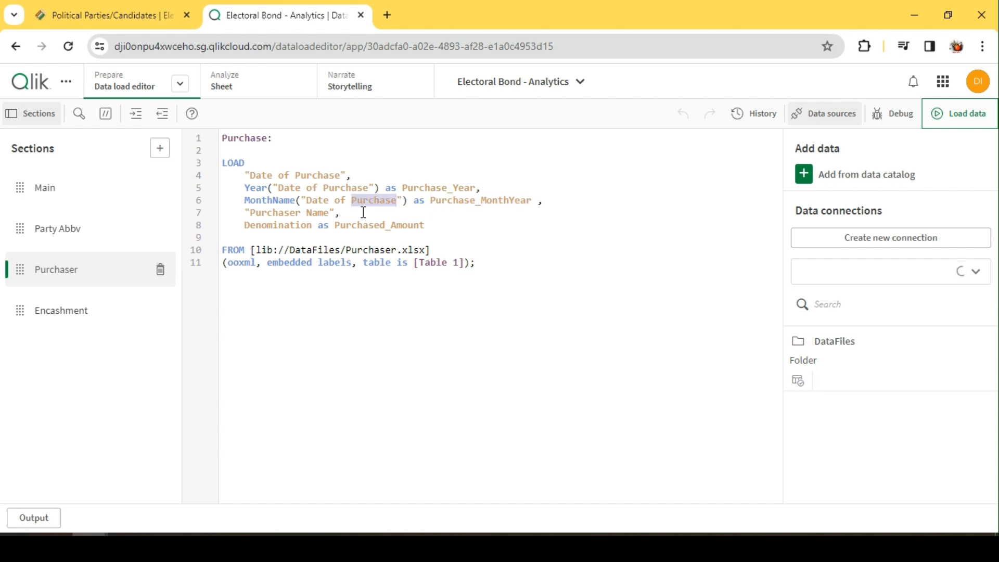
click(363, 213)
double_click(281, 226)
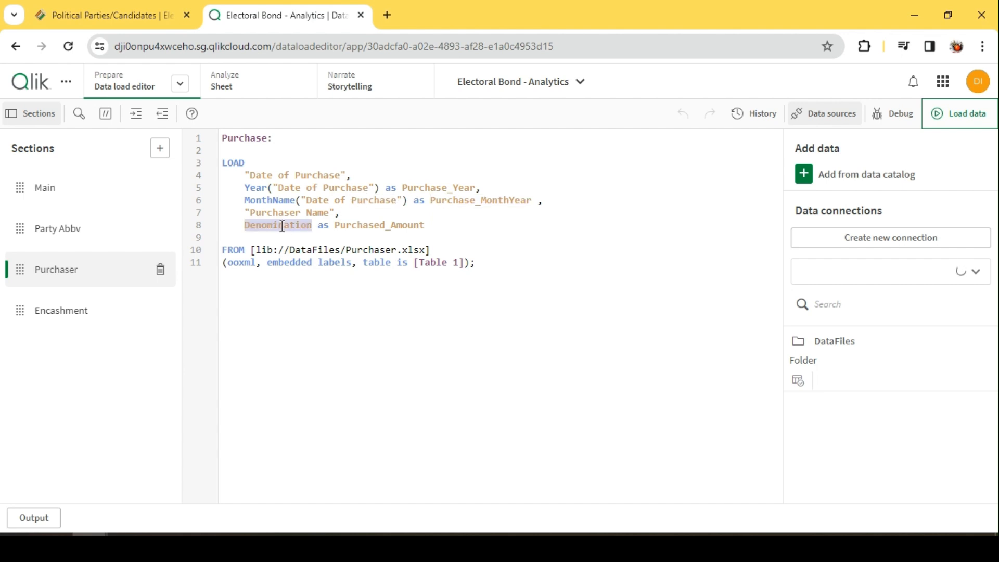
double_click(384, 225)
click(445, 224)
Review the date expressions in the Encashment script and the Party field in the Party Abbv mapping load
click(98, 309)
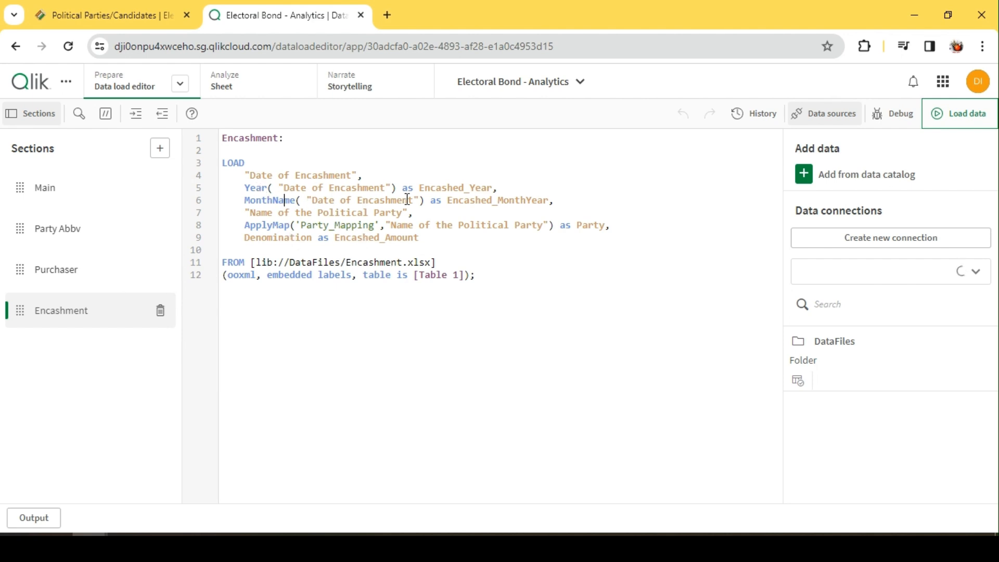
double_click(323, 187)
click(72, 224)
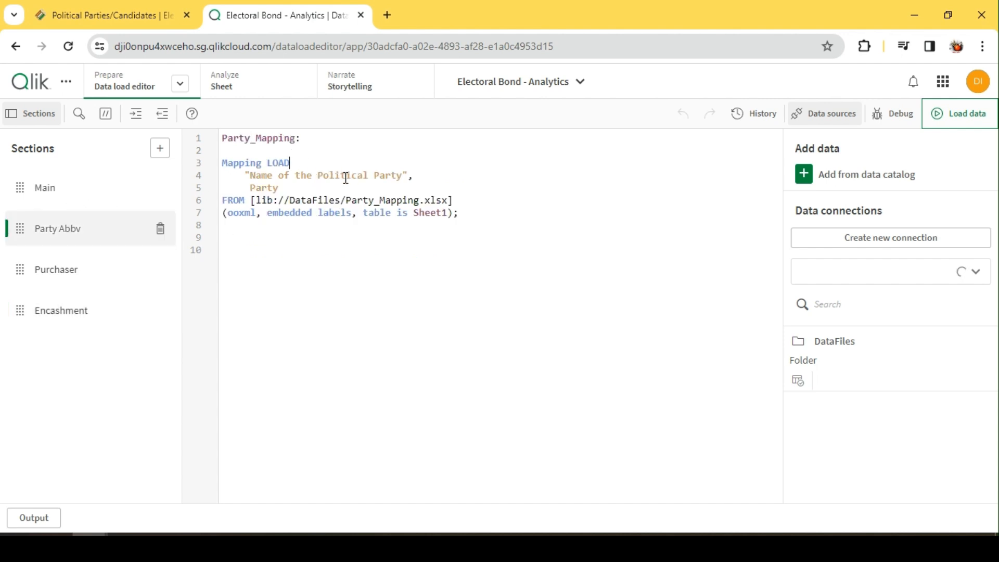
double_click(276, 188)
click(289, 189)
Compare the mapping name used by ApplyMap in the Encashment script with the table label in the Party Abbv section
click(62, 276)
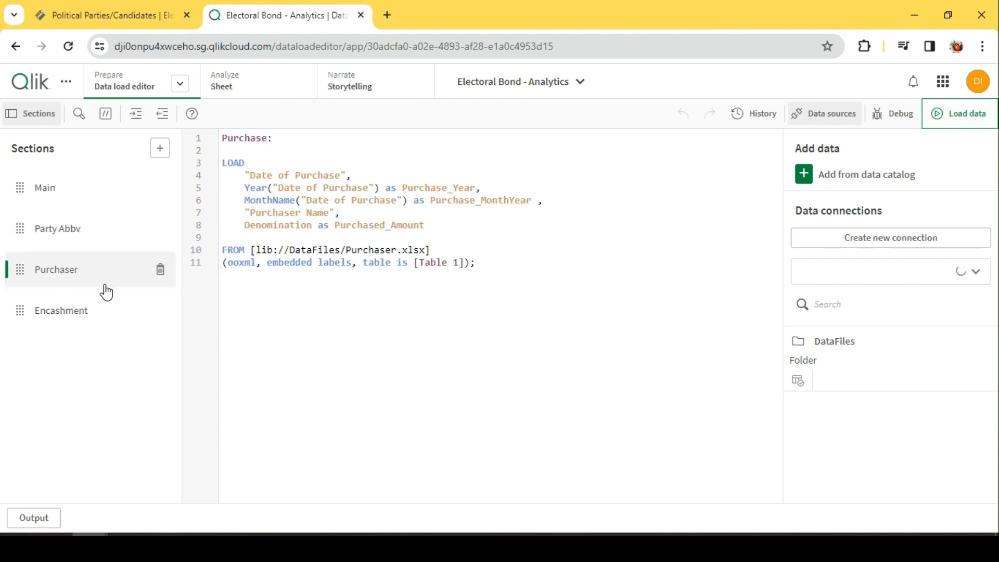
click(73, 307)
double_click(290, 224)
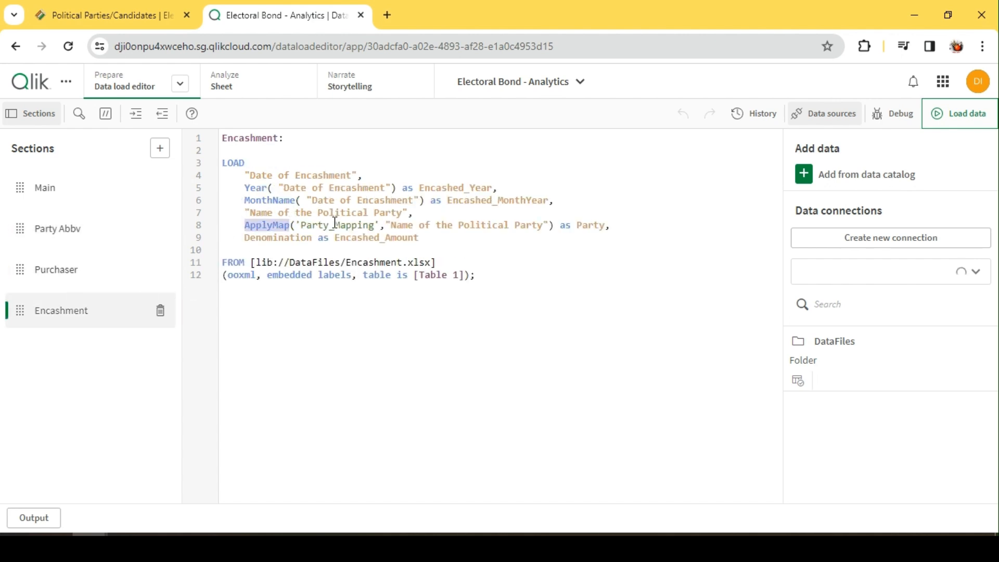
double_click(334, 225)
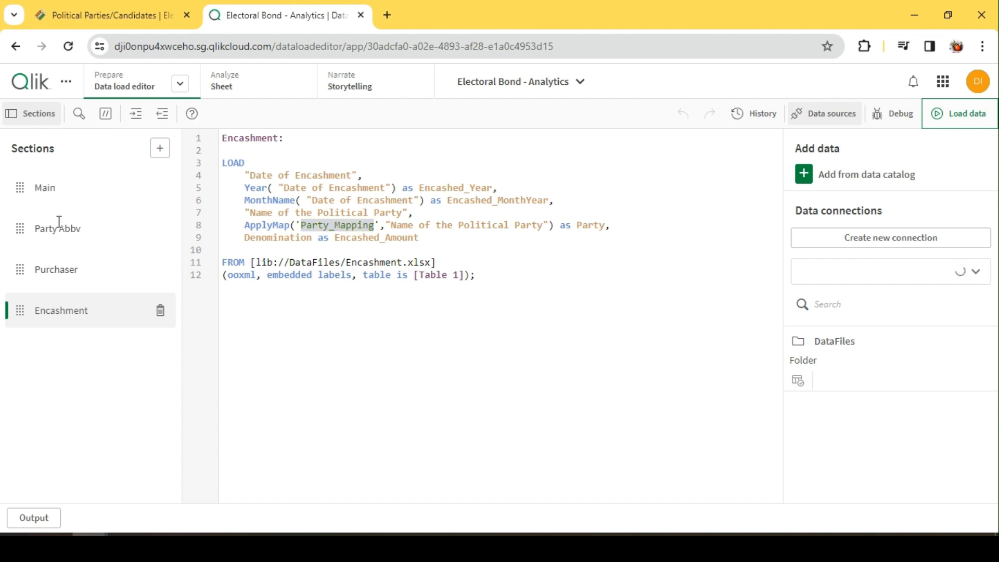
click(40, 227)
double_click(265, 143)
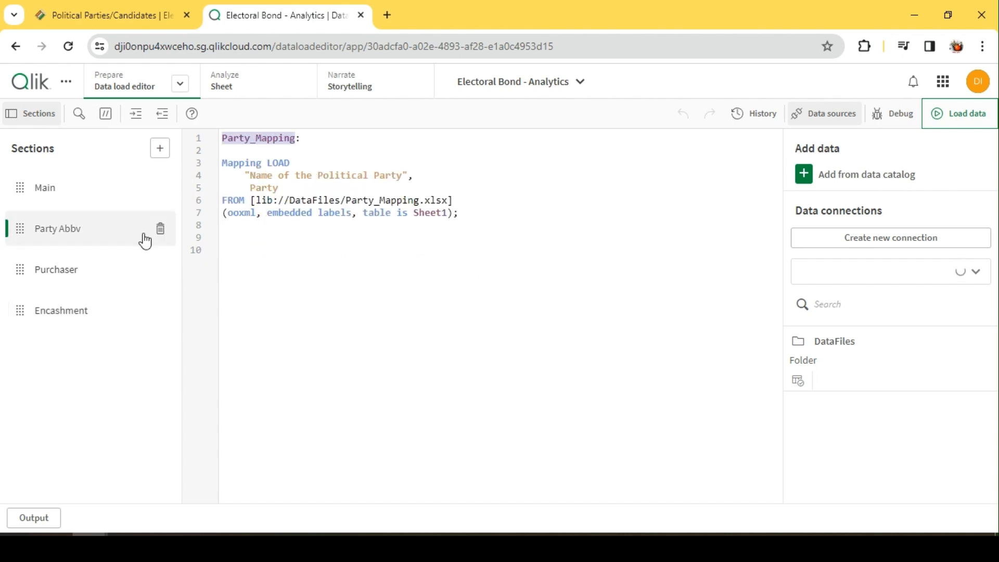
Examine the ApplyMap line in the Encashment script, covering its political party field, mapping name and Party alias
click(70, 301)
click(341, 225)
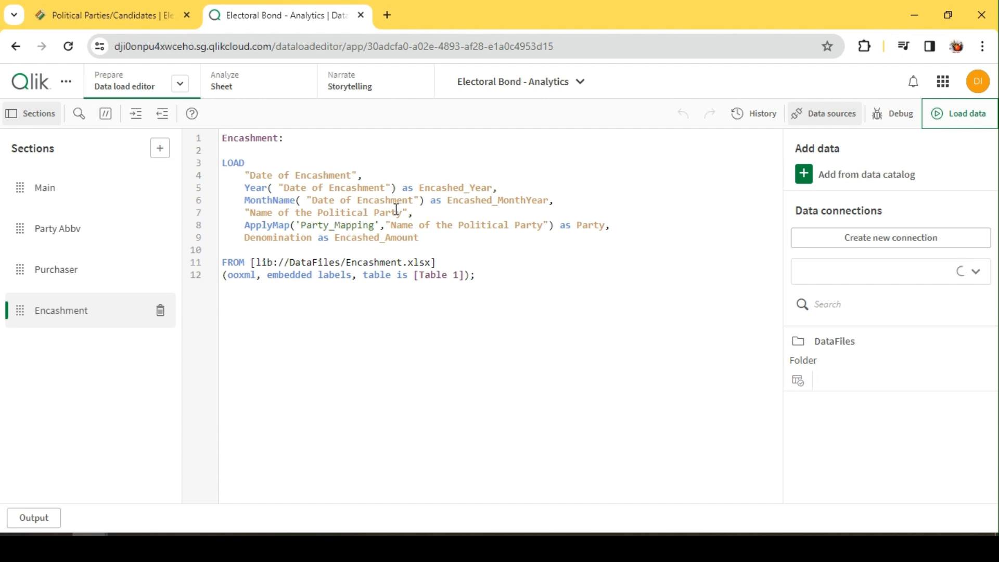
drag(409, 209, 246, 213)
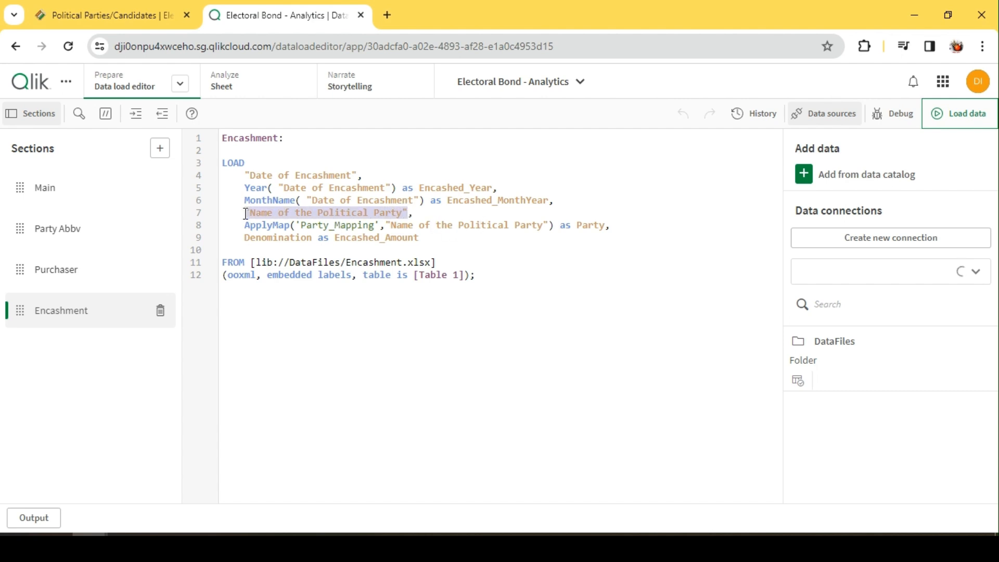
click(506, 229)
double_click(339, 227)
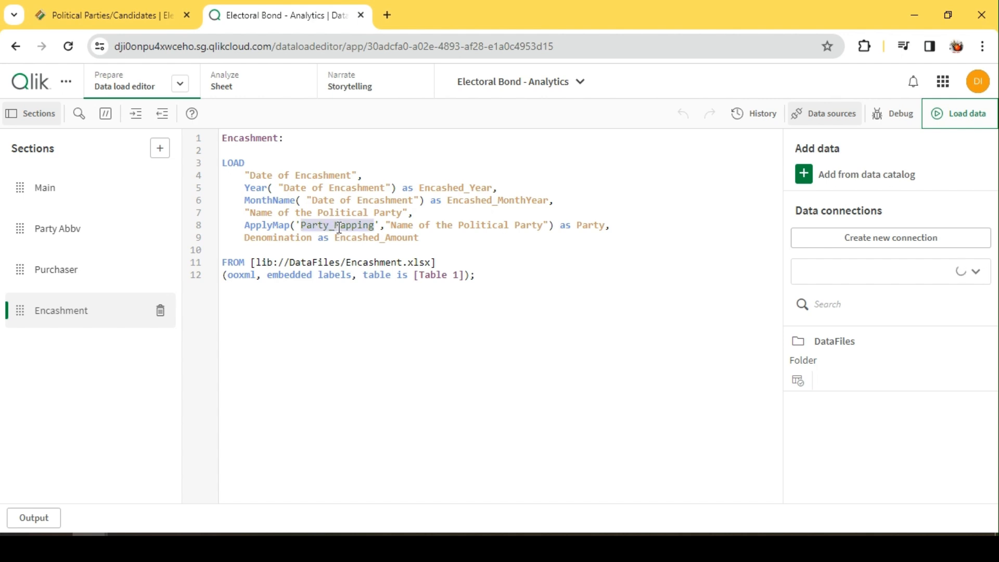
double_click(584, 225)
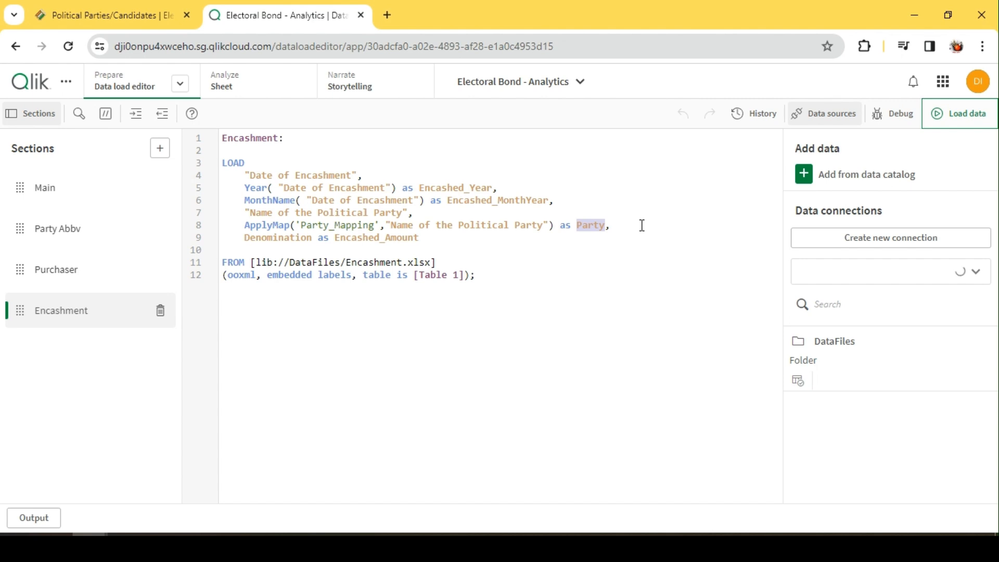
click(642, 225)
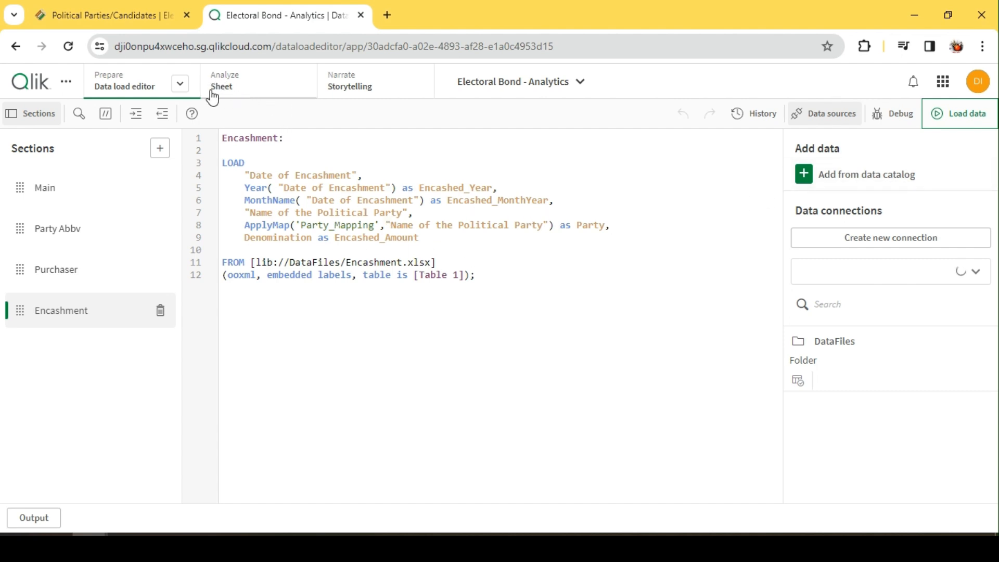
Open the data model viewer in a new browser tab and preview the Encashment and Purchase tables
click(179, 83)
click(205, 172)
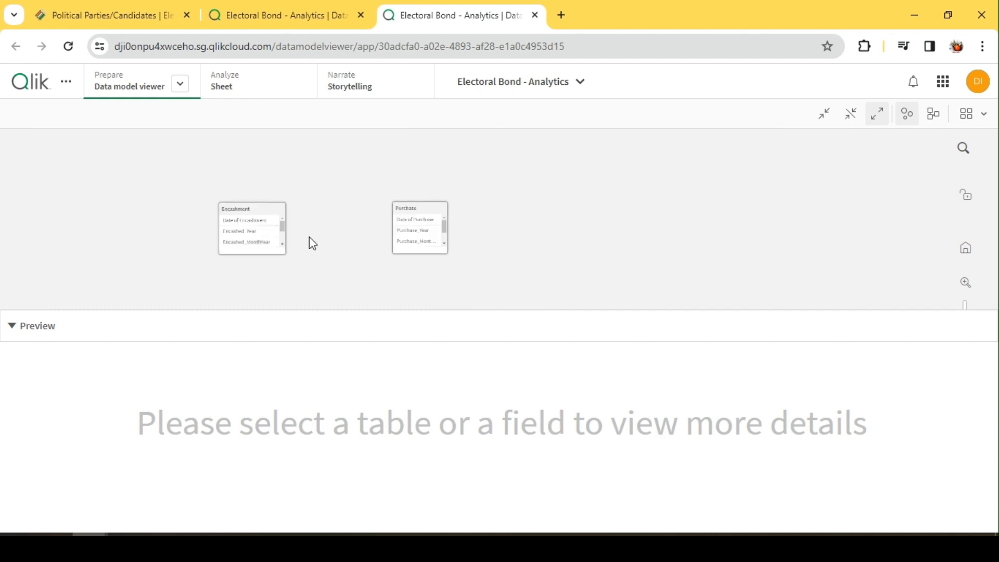
click(326, 229)
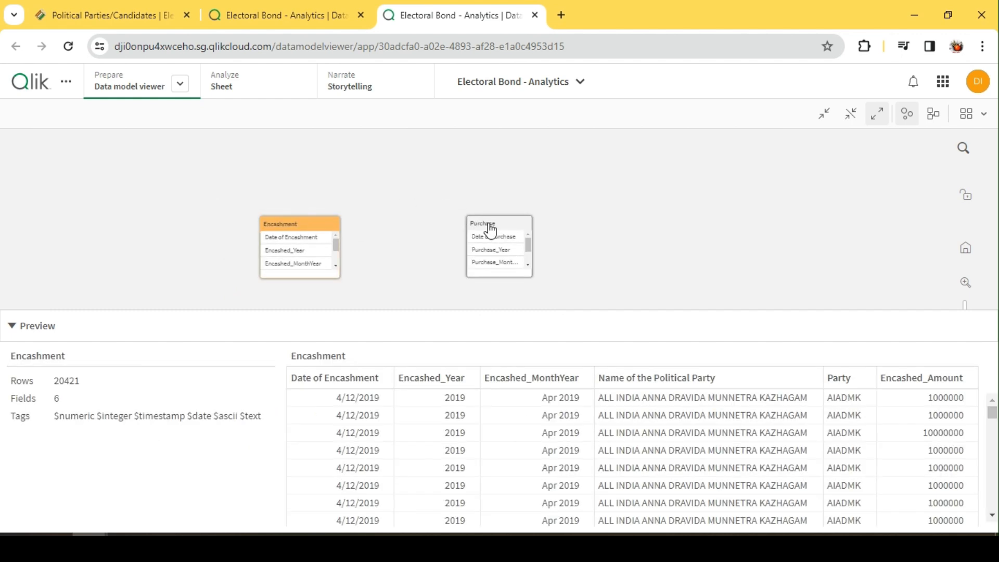
click(494, 227)
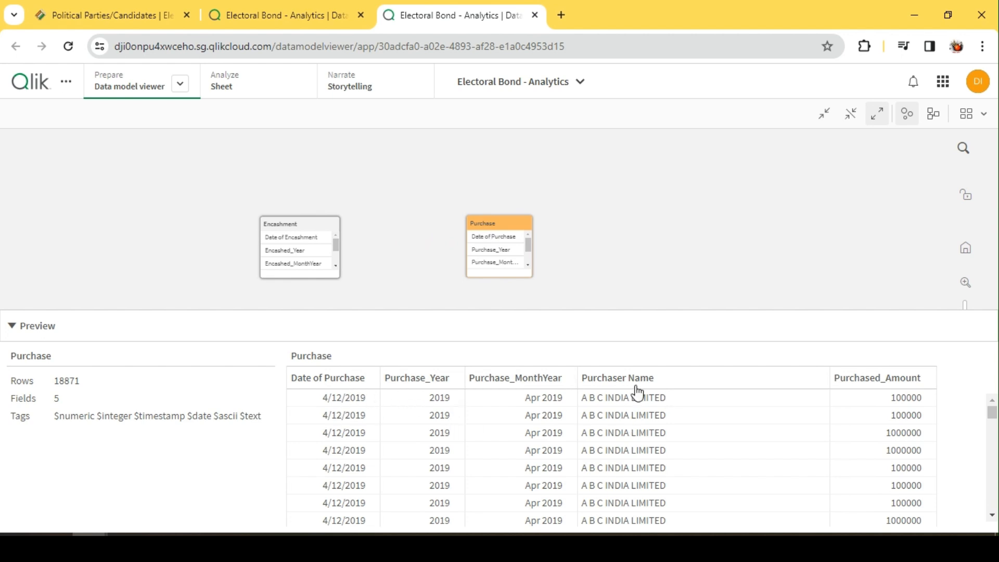
click(276, 229)
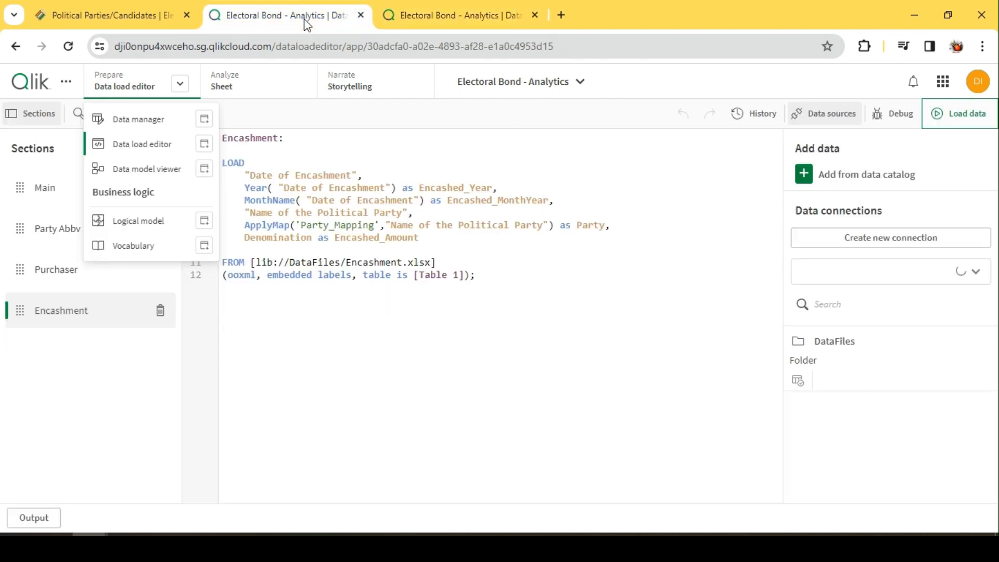
Go to the app's analysis sheets and open the Encasher sheet
click(305, 15)
key(ctrl+Tab)
click(219, 82)
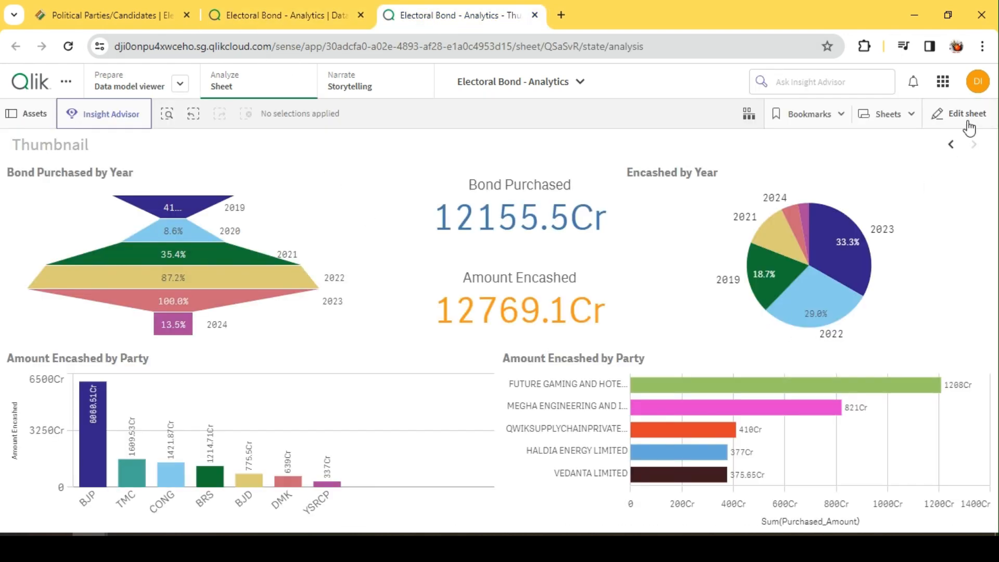
click(878, 119)
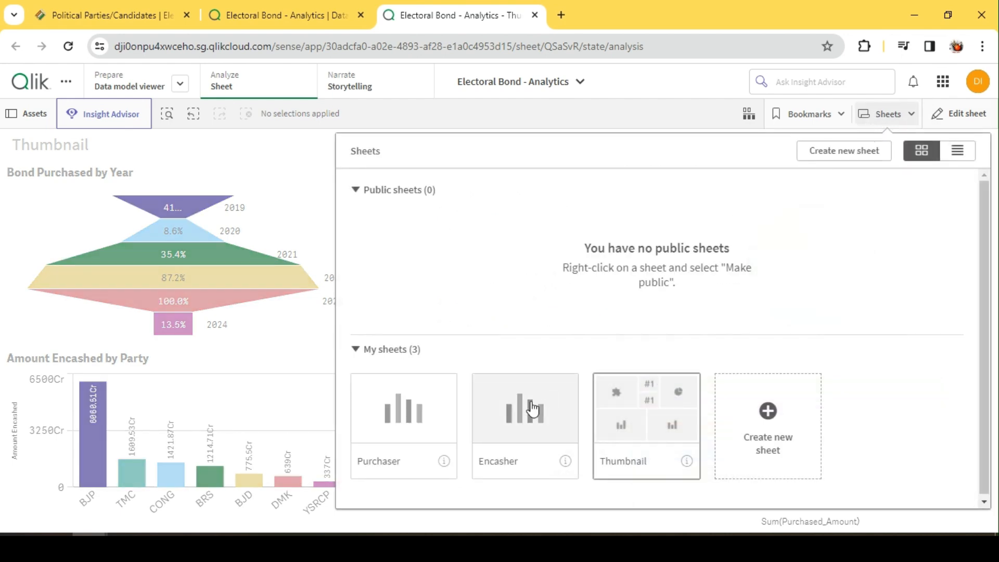
click(532, 409)
click(885, 116)
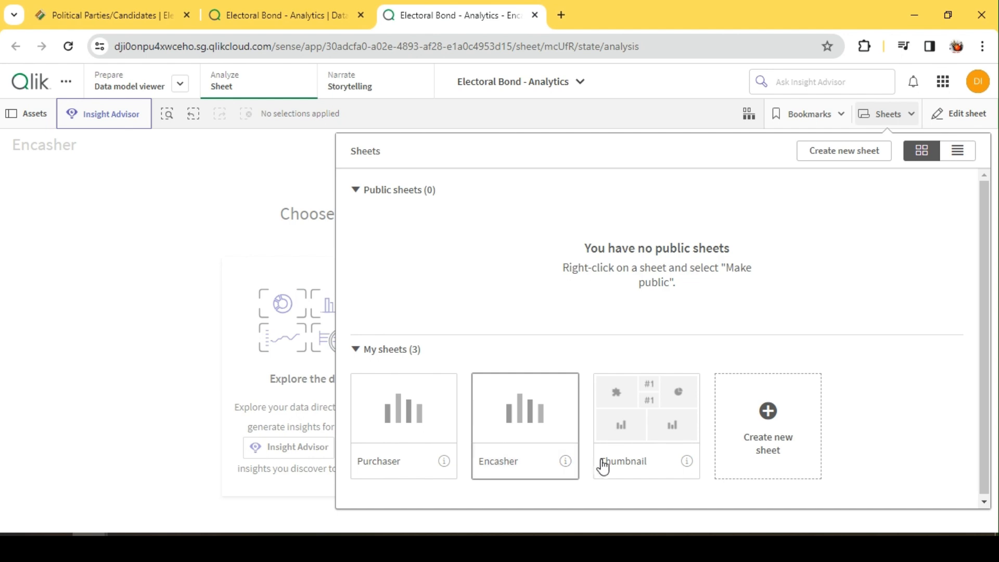
click(523, 426)
Put the Encasher sheet into edit mode and filter the field list to the Encashment table
click(960, 115)
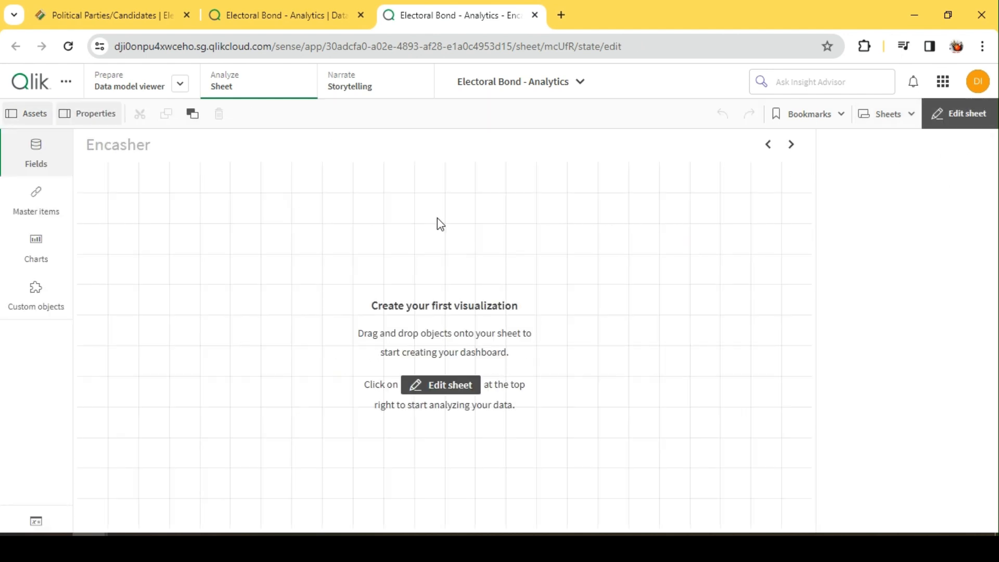
click(132, 193)
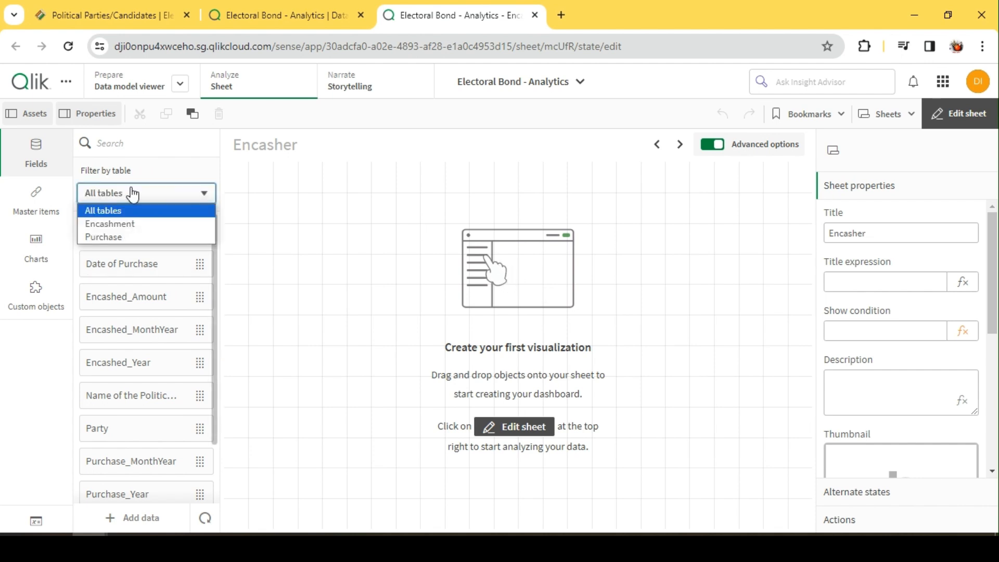
click(123, 225)
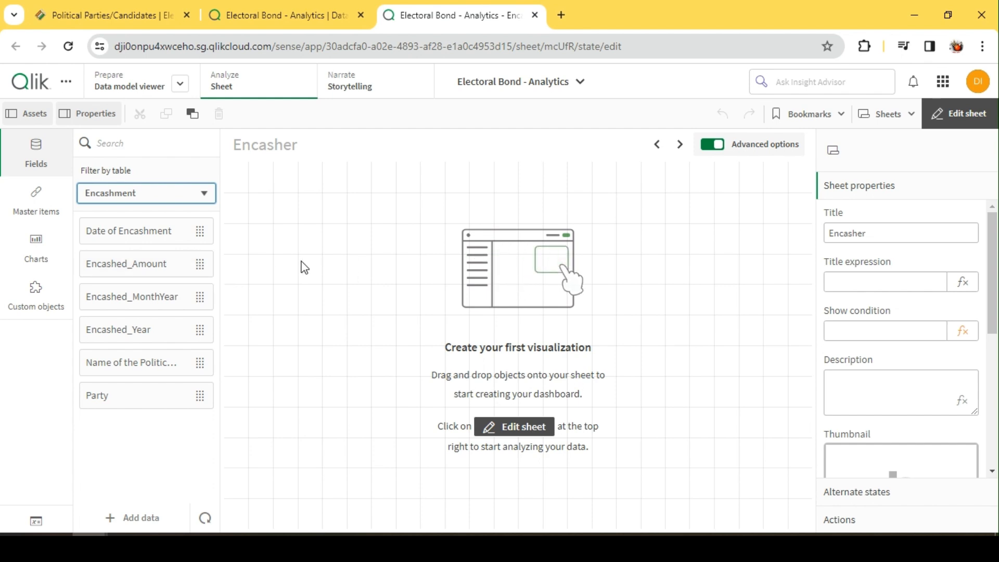
Add a bar chart to the empty Encasher sheet with Name of the Political Party as its dimension
click(34, 252)
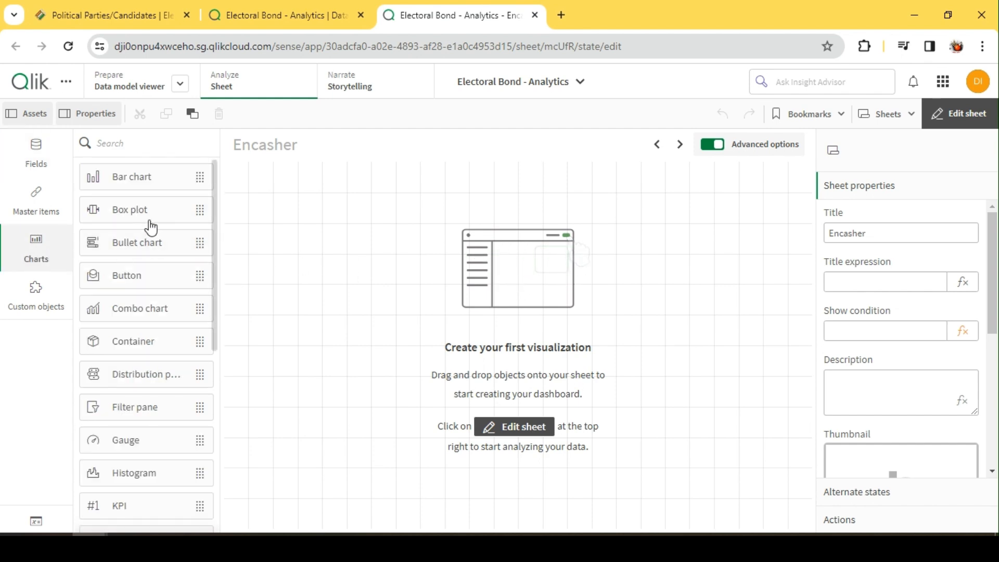
drag(142, 182, 343, 249)
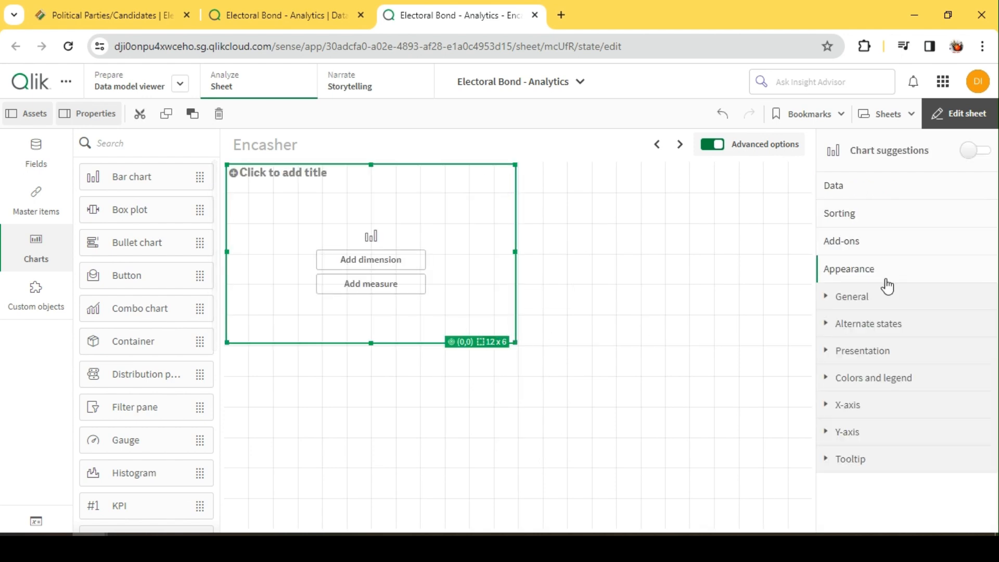
click(867, 187)
click(907, 251)
scroll(911, 334, down, 2)
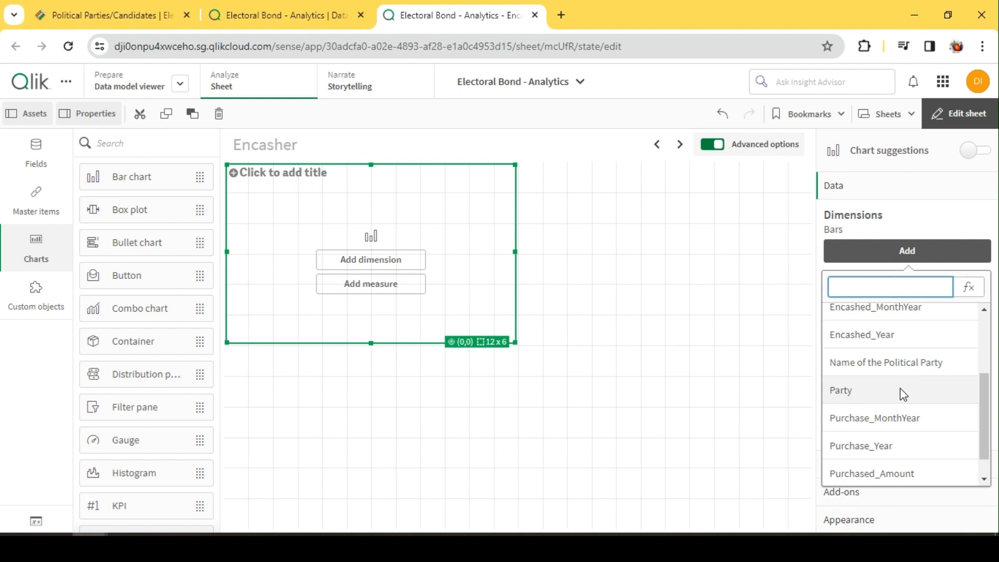
click(889, 361)
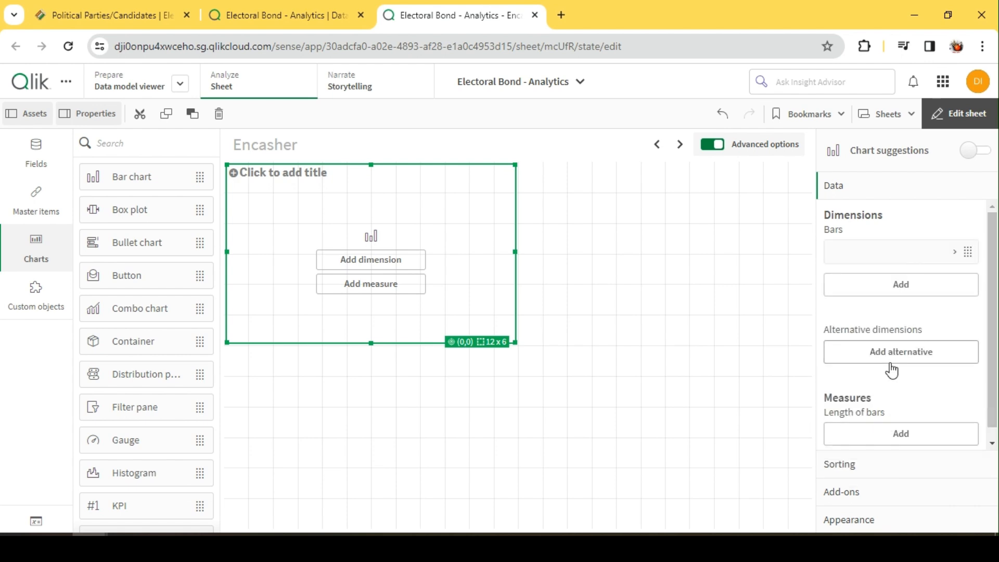
Add Sum(Encashed_Amount) as the bar chart's measure
click(899, 436)
scroll(899, 338, down, 3)
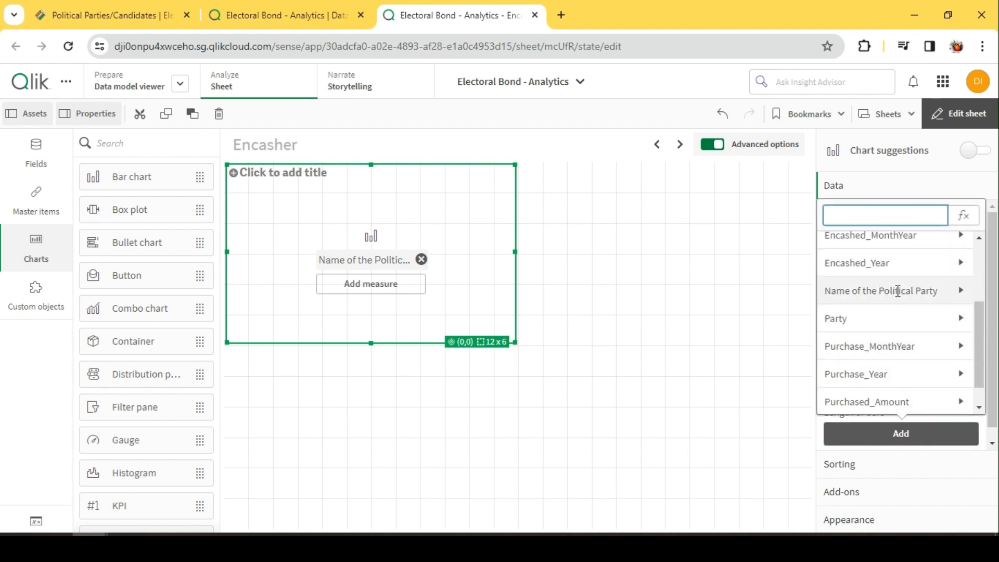
scroll(898, 287, up, 3)
click(896, 329)
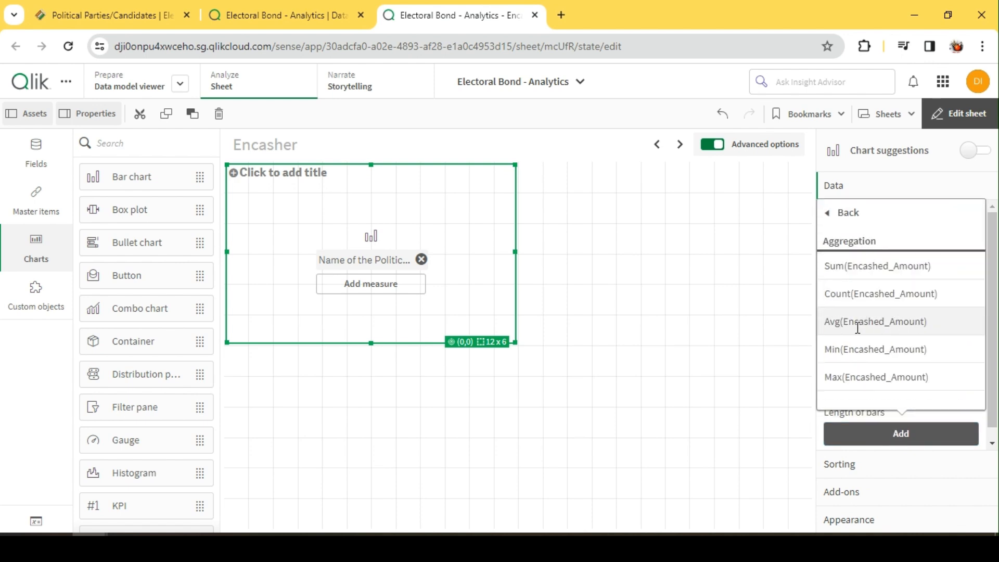
click(878, 267)
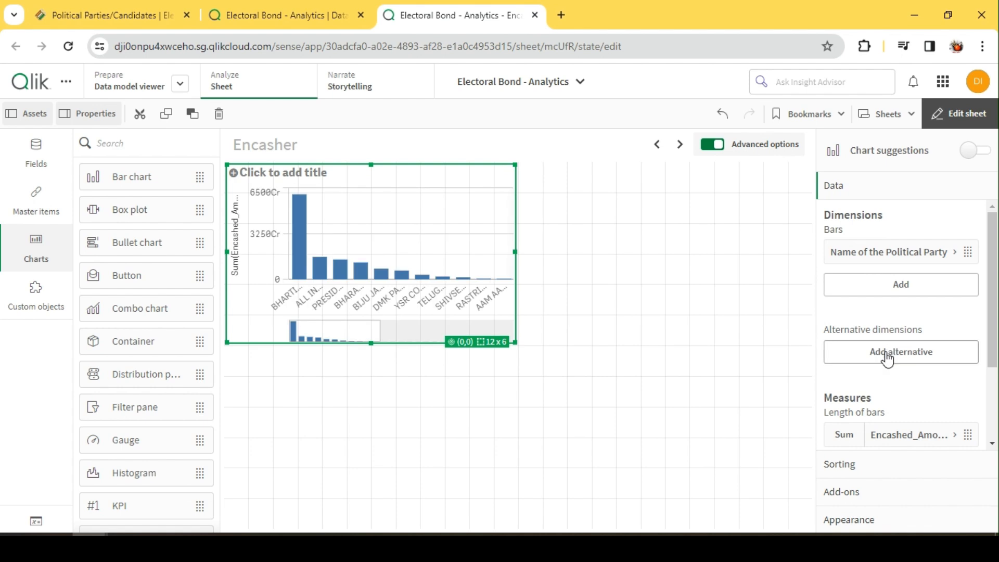
Enlarge the bar chart to 24 x 9 grid cells and replace its dimension with Party
drag(515, 343, 827, 427)
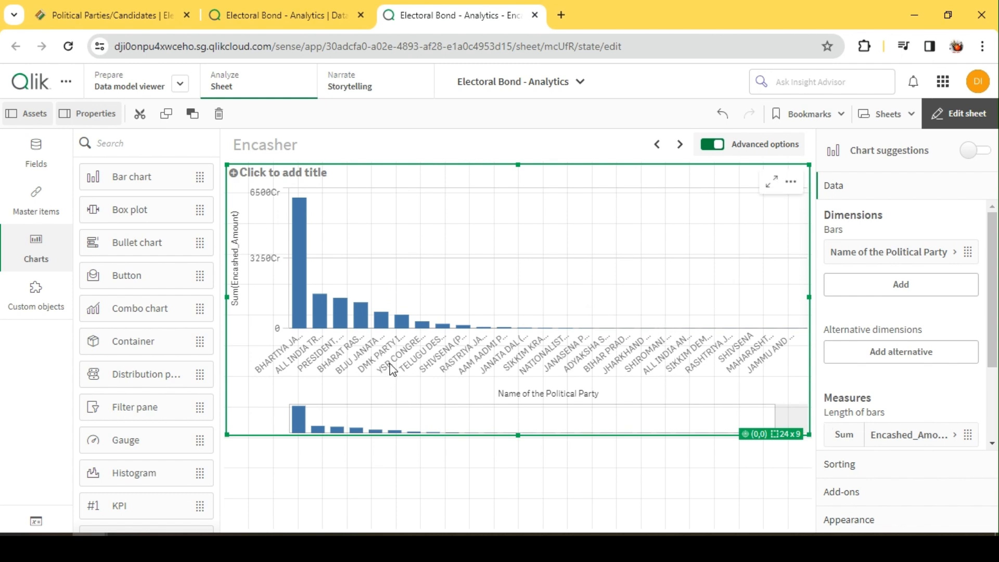
right_click(874, 254)
click(844, 234)
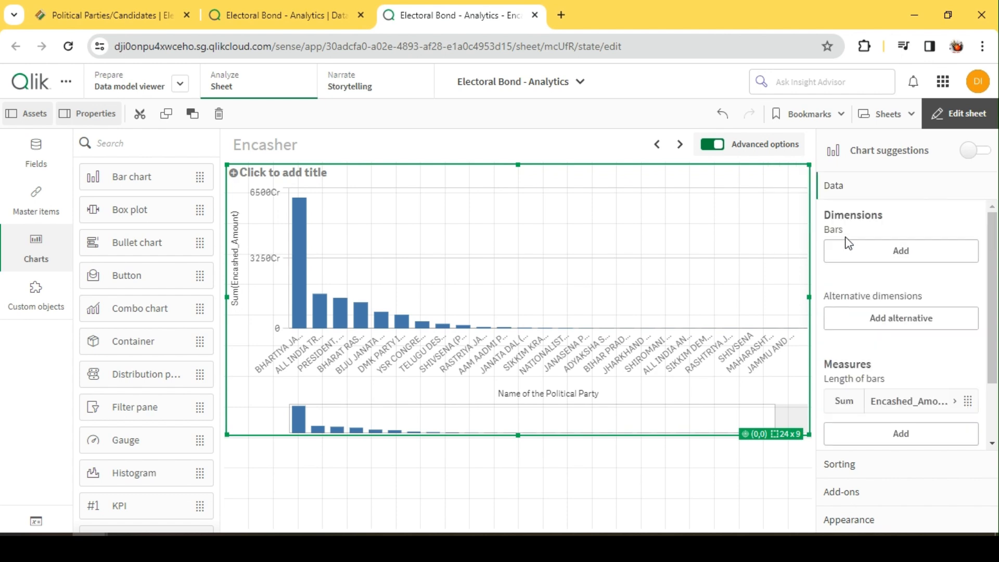
click(880, 255)
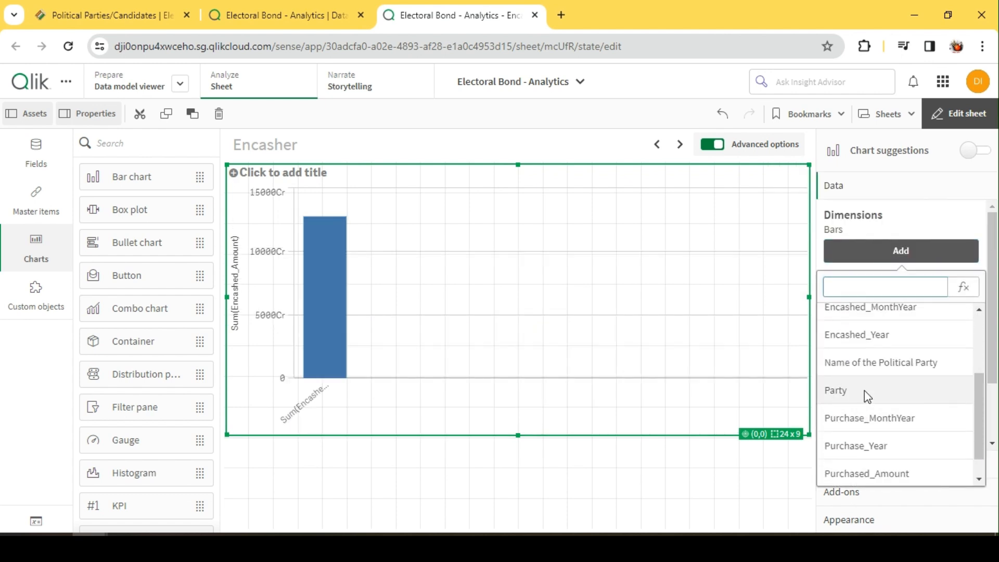
click(863, 390)
Label the bar chart's measure as Encashed Amount
scroll(904, 375, down, 2)
click(910, 327)
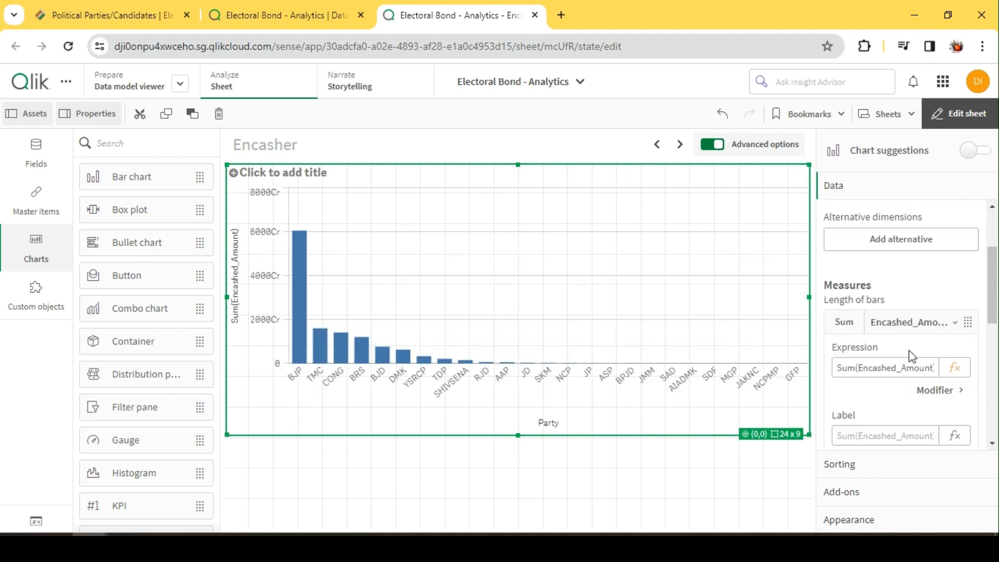
click(871, 432)
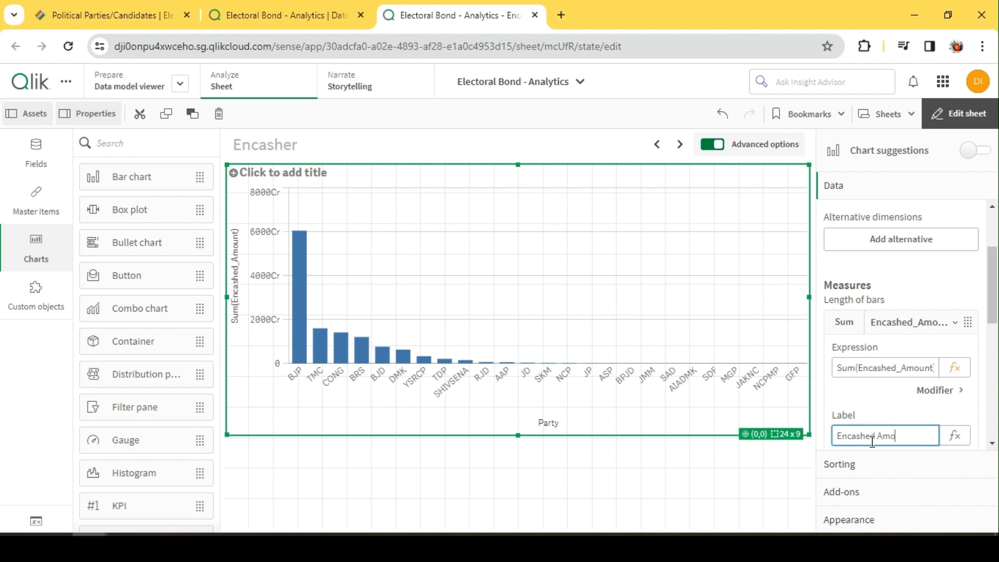
key(Return)
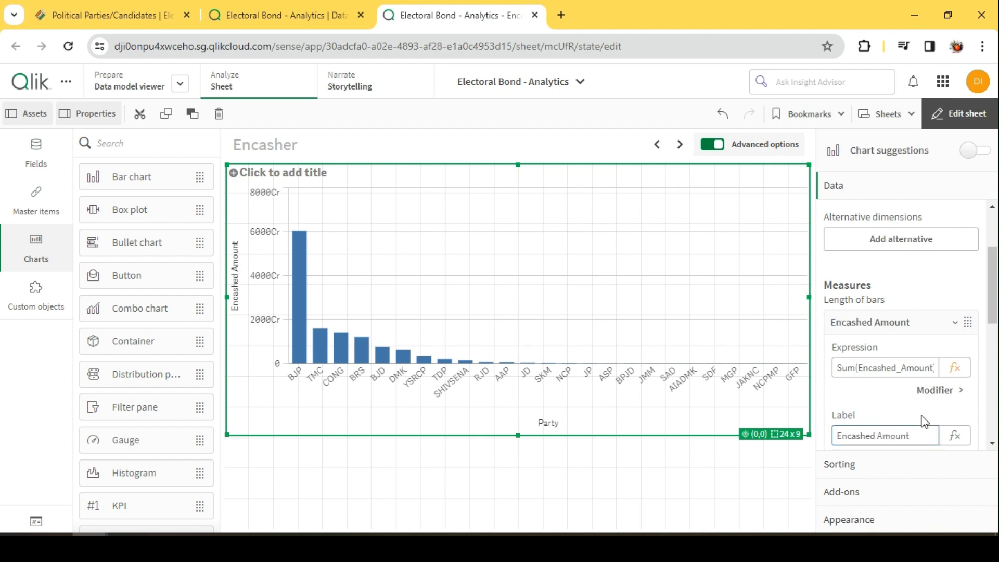
click(911, 330)
Switch the bar chart to custom colors, coloring the bars by the Party dimension
click(875, 520)
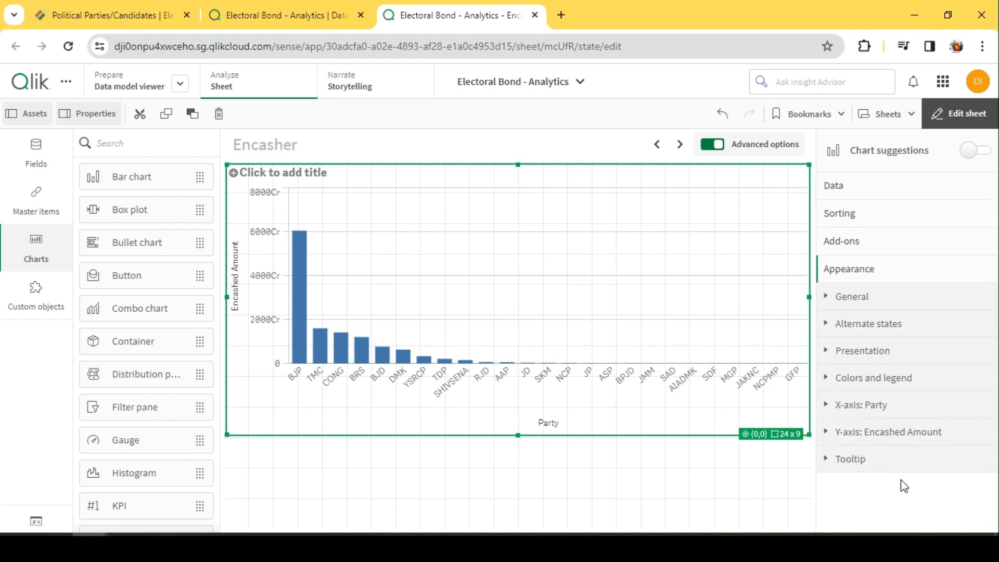
click(889, 380)
click(990, 415)
click(896, 451)
click(876, 477)
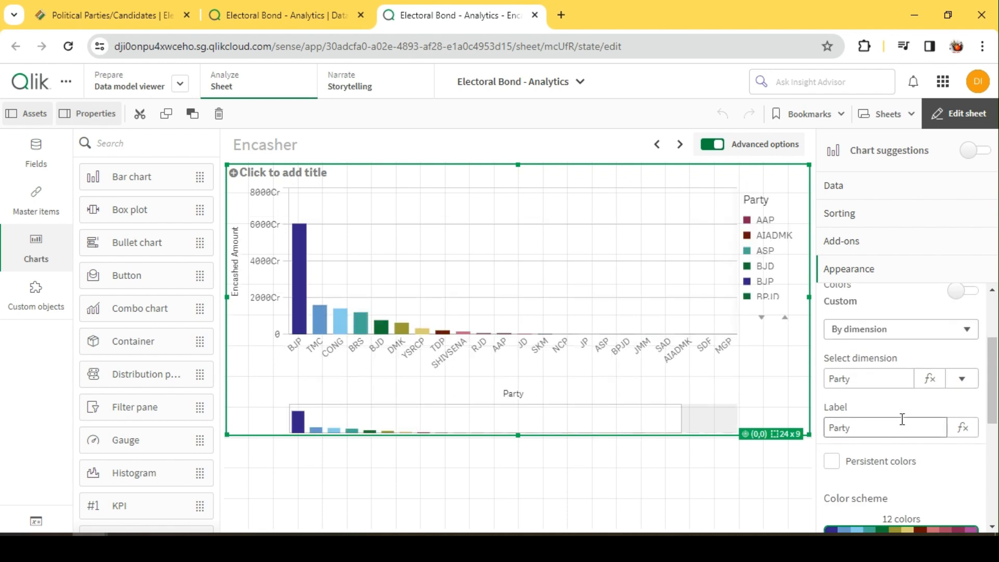
Limit the Party dimension to a fixed number of the top 10 values, excluding the Others group
click(863, 188)
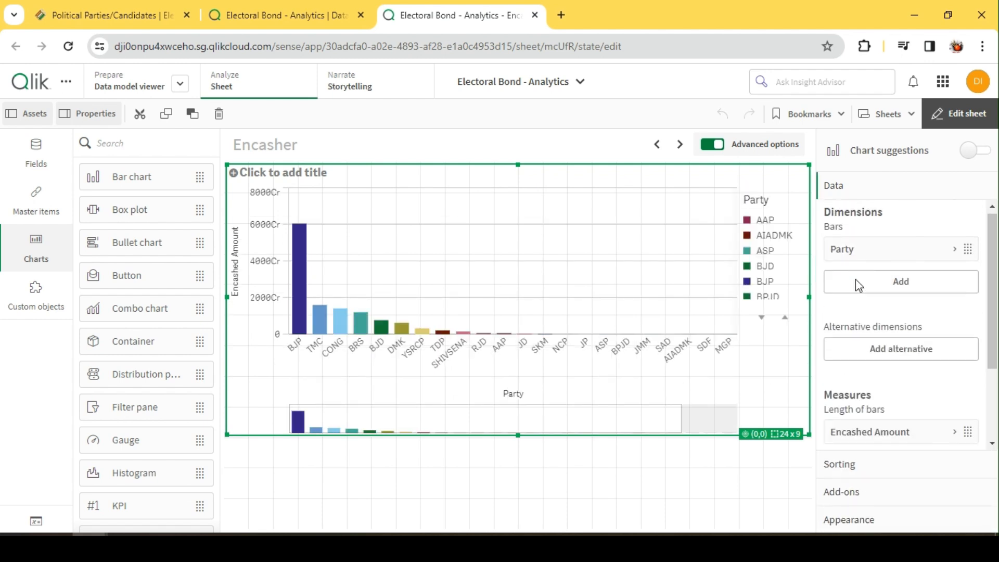
click(872, 252)
scroll(872, 429, down, 3)
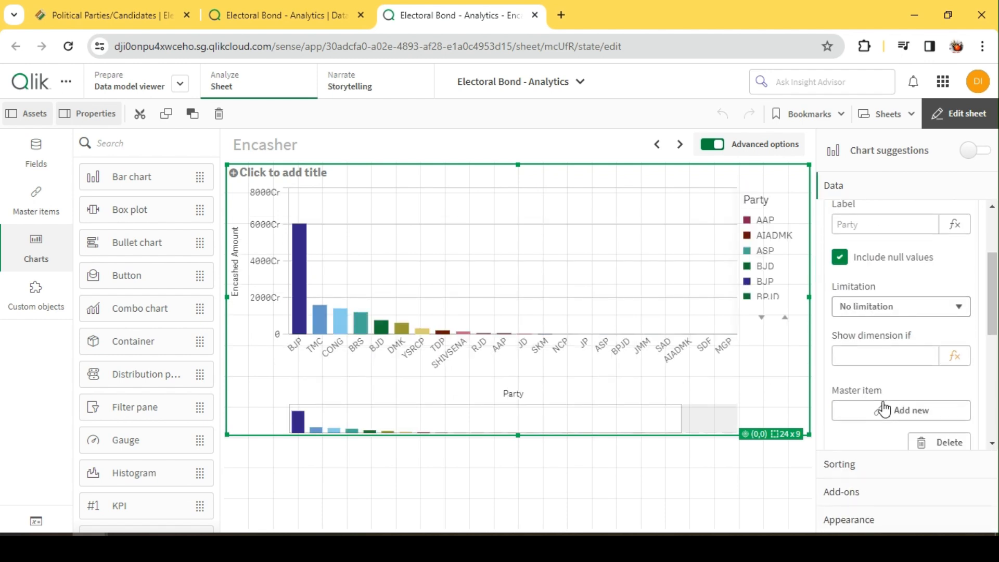
click(880, 306)
click(867, 337)
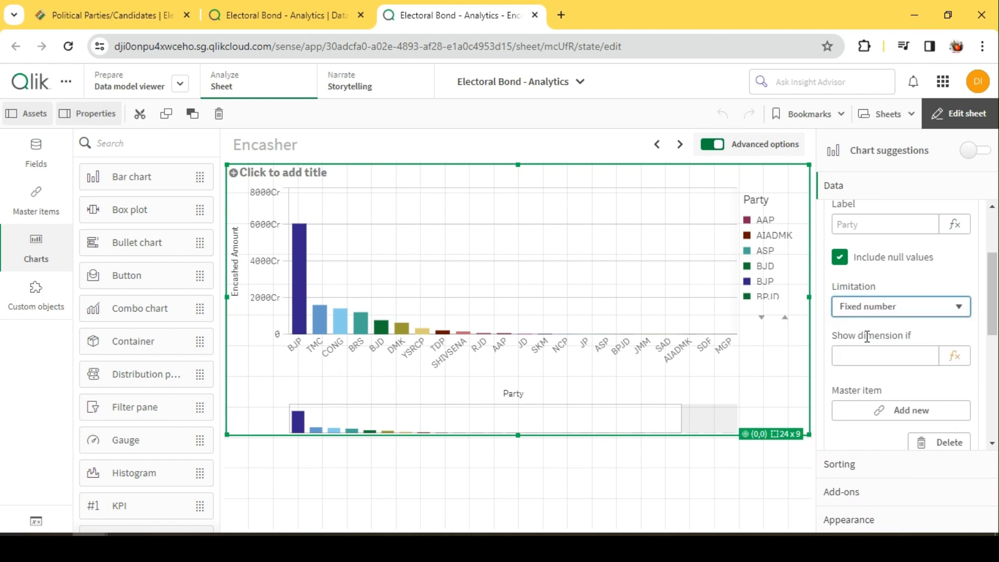
click(858, 376)
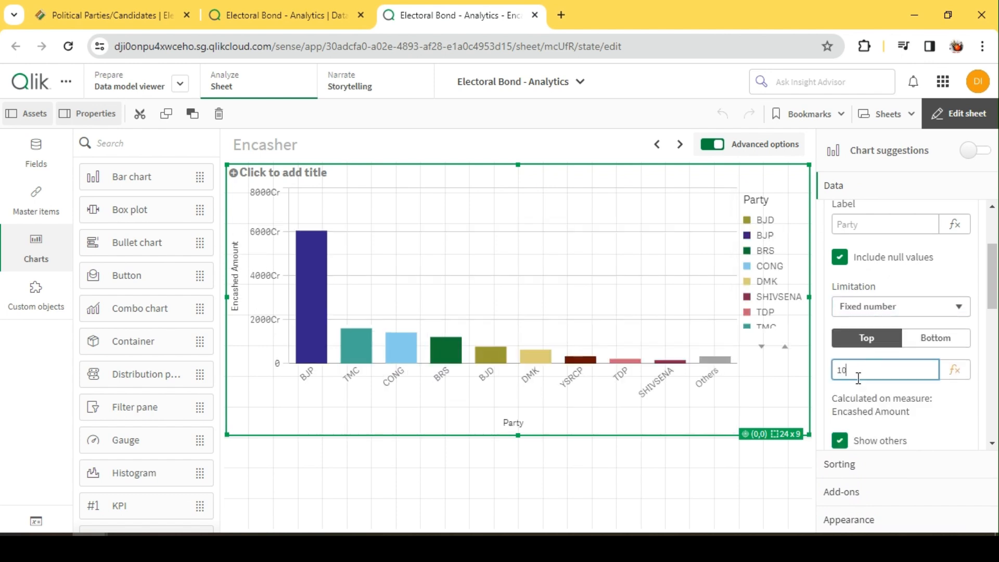
click(840, 441)
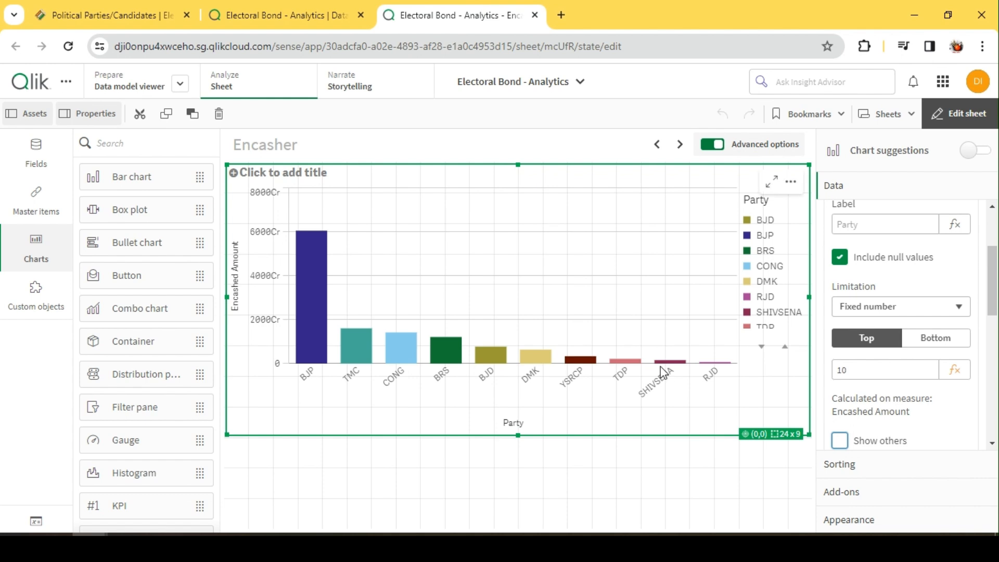
scroll(903, 260, up, 5)
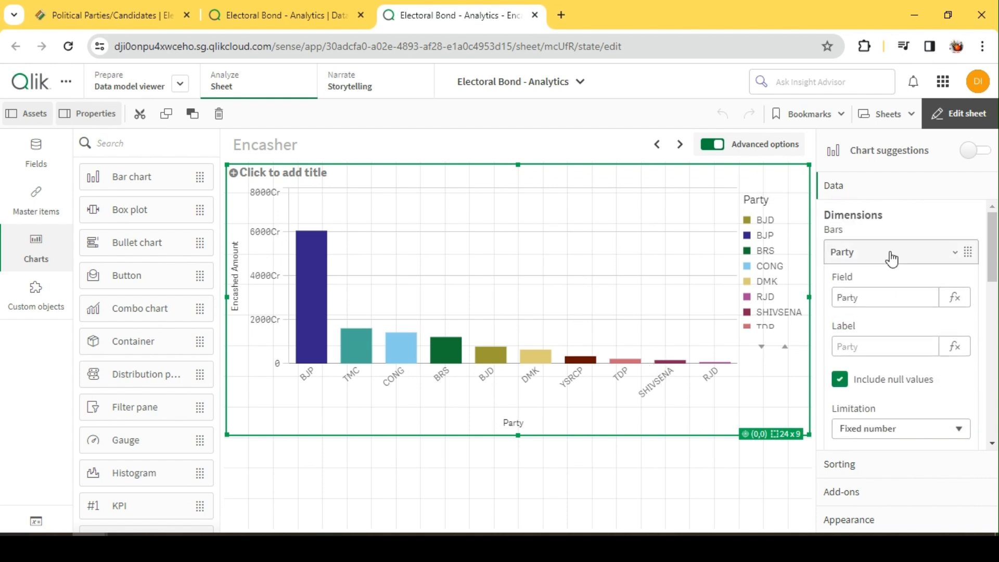
click(889, 251)
Turn on value labels for the bar chart and view the sheet outside edit mode
scroll(880, 382, down, 2)
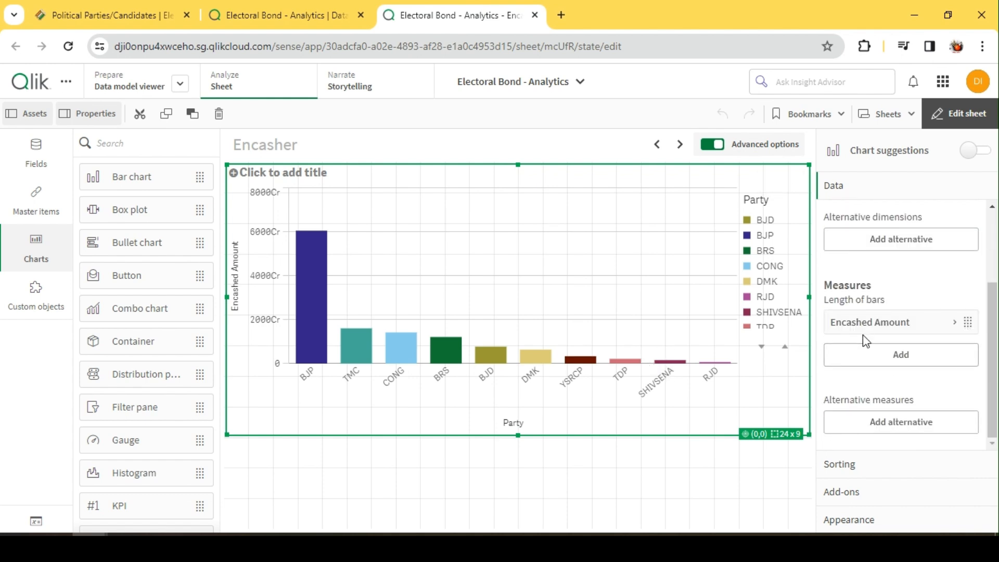
click(874, 519)
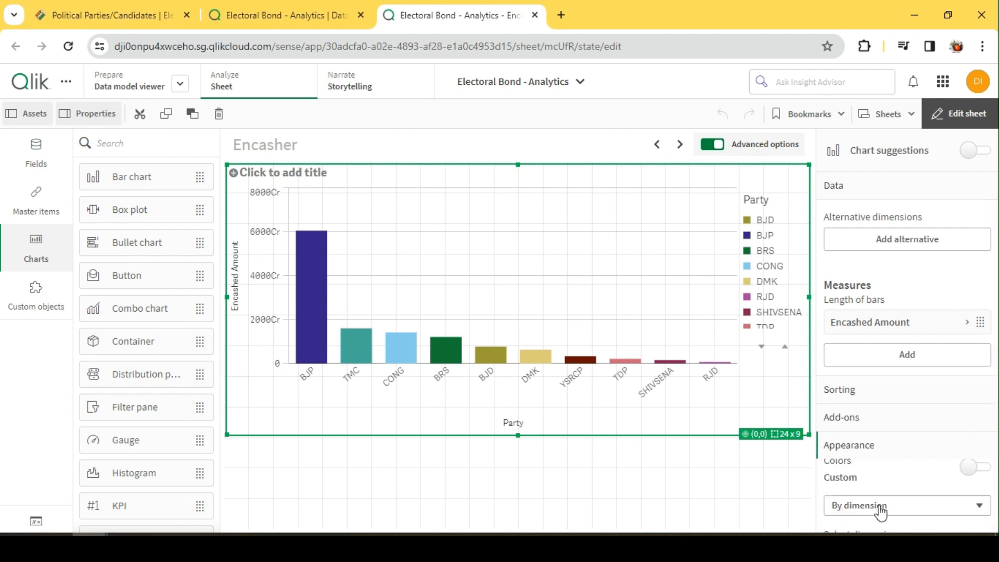
scroll(898, 409, down, 4)
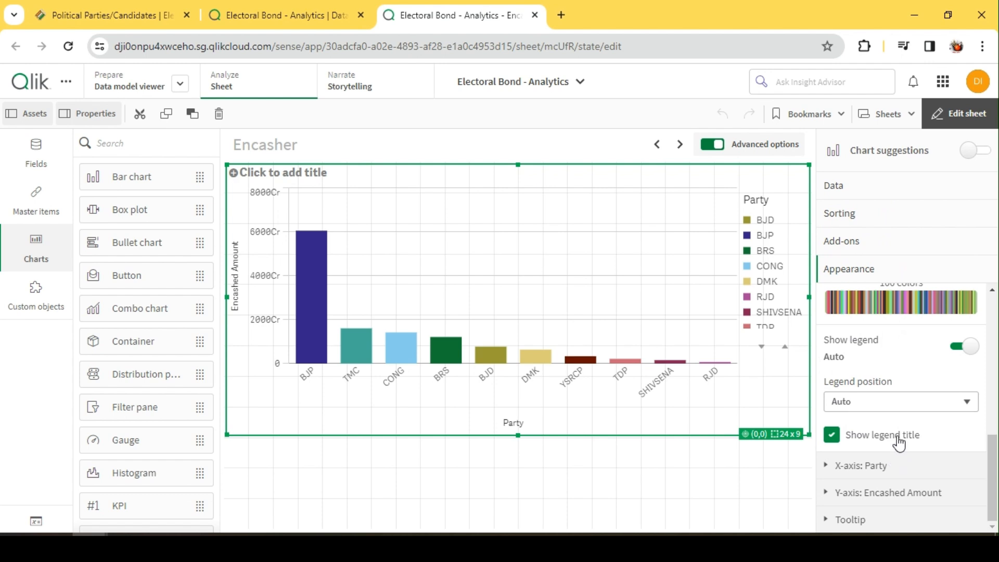
scroll(893, 444, up, 5)
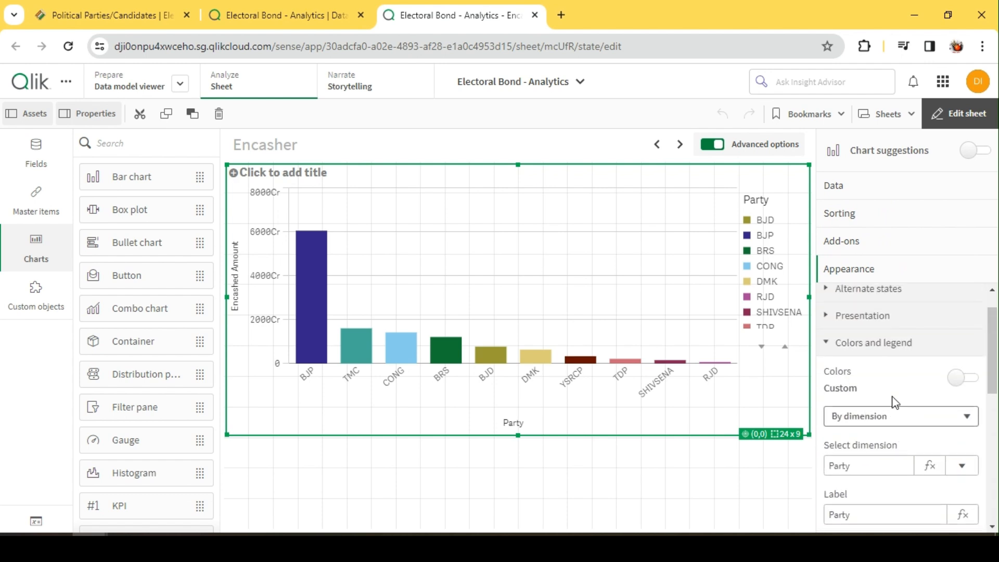
click(875, 317)
scroll(952, 452, down, 2)
click(950, 497)
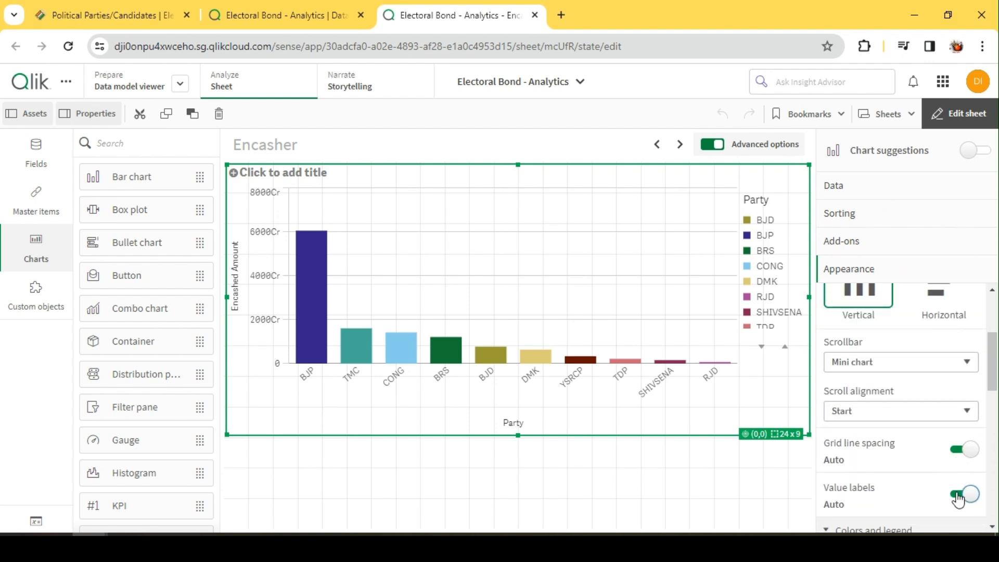
click(960, 113)
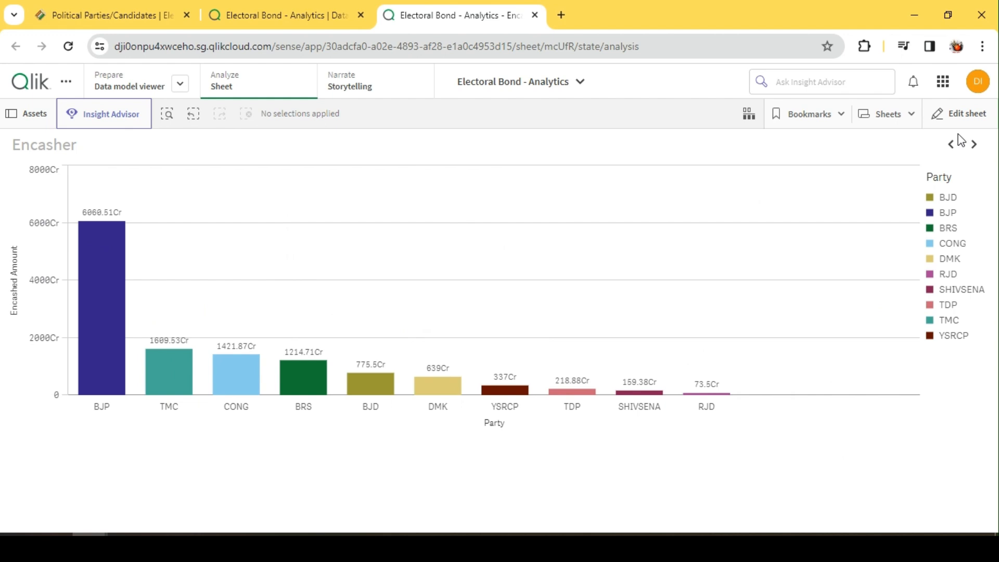
Return to editing the sheet and resize the bar chart to 24 x 7 cells across its lower part, leaving the upper five rows empty
click(960, 115)
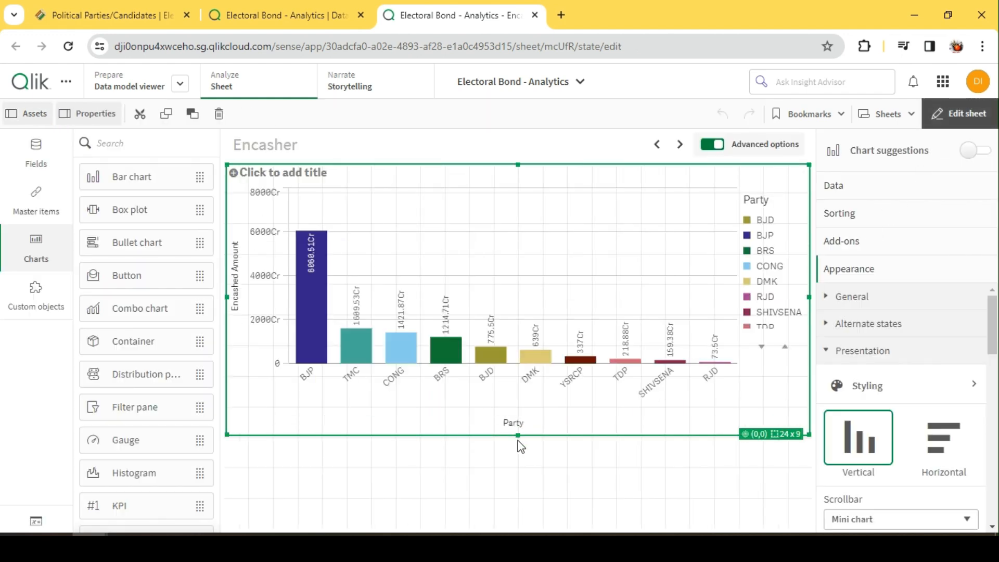
drag(518, 434, 518, 526)
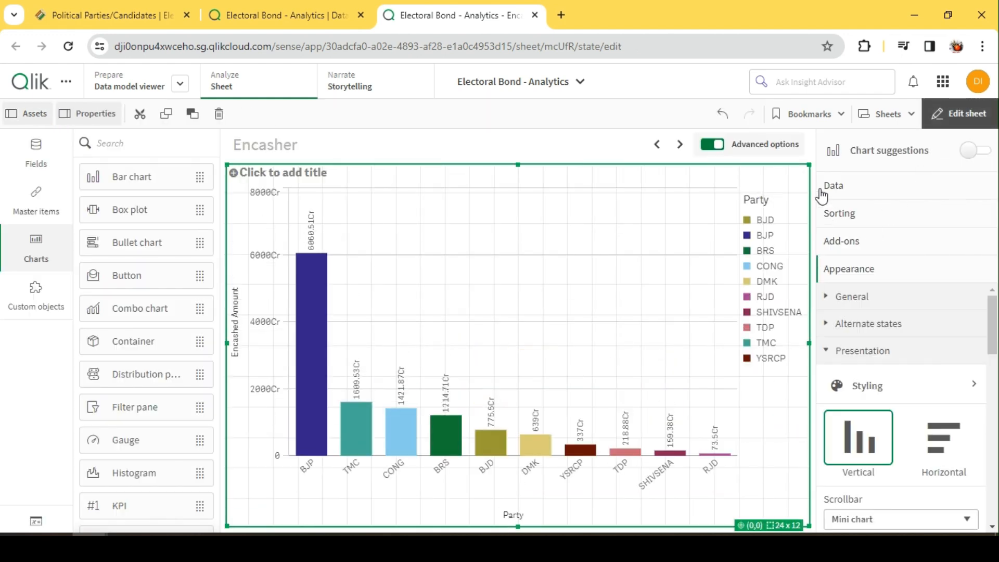
drag(809, 165, 828, 332)
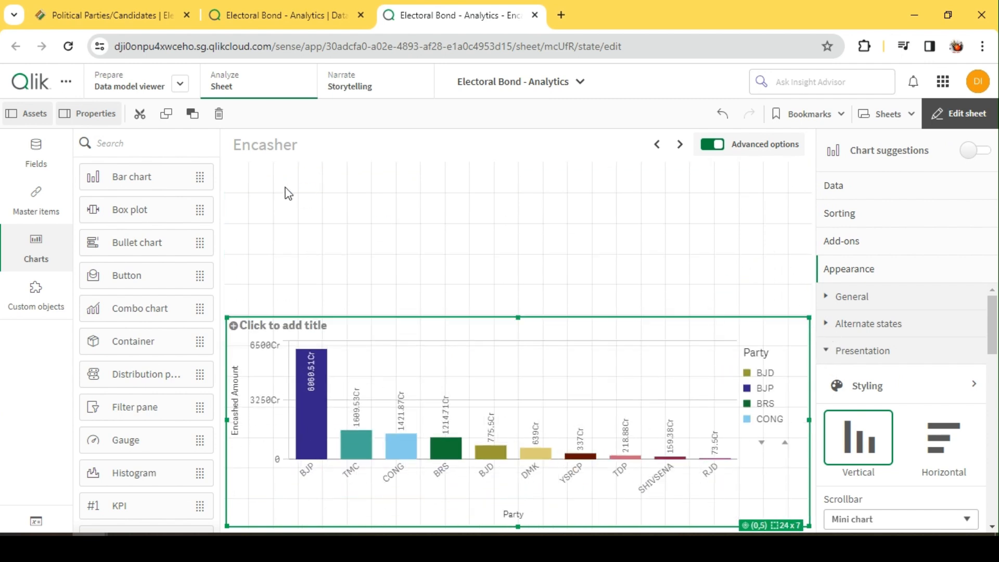
click(390, 212)
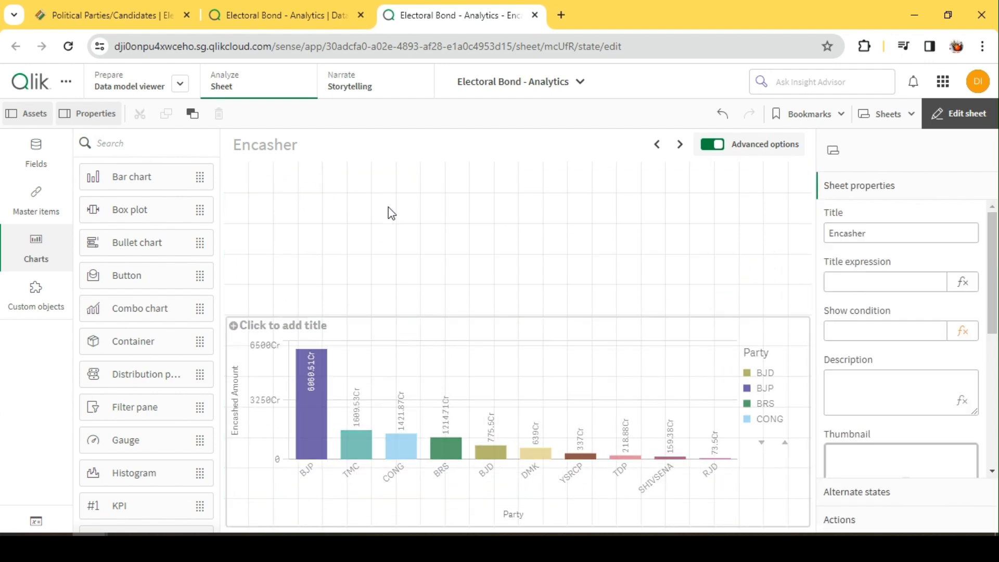
Add a funnel chart from the Qlik Visualization bundle to the empty area above the bar chart
scroll(100, 339, down, 2)
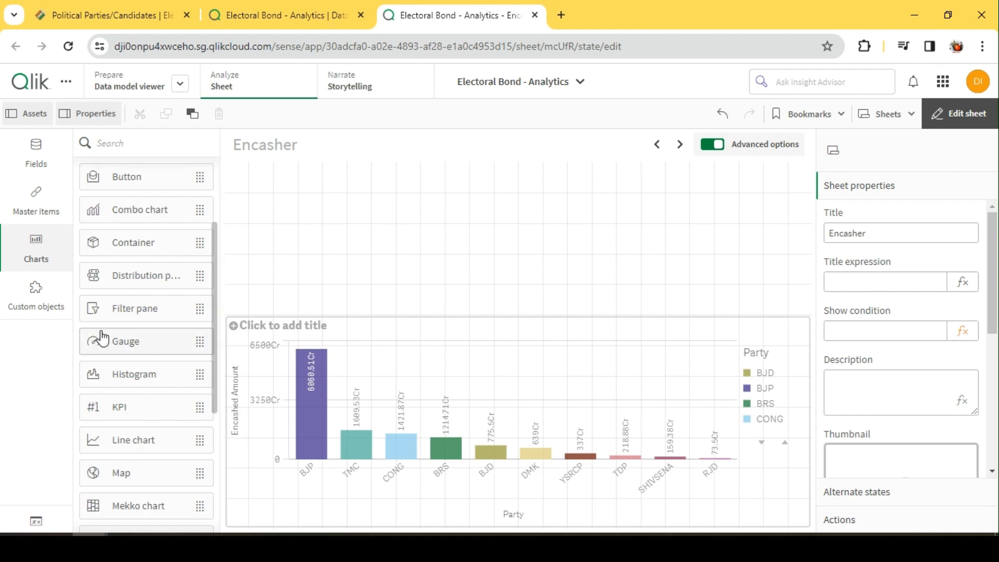
scroll(121, 357, up, 2)
scroll(121, 356, down, 2)
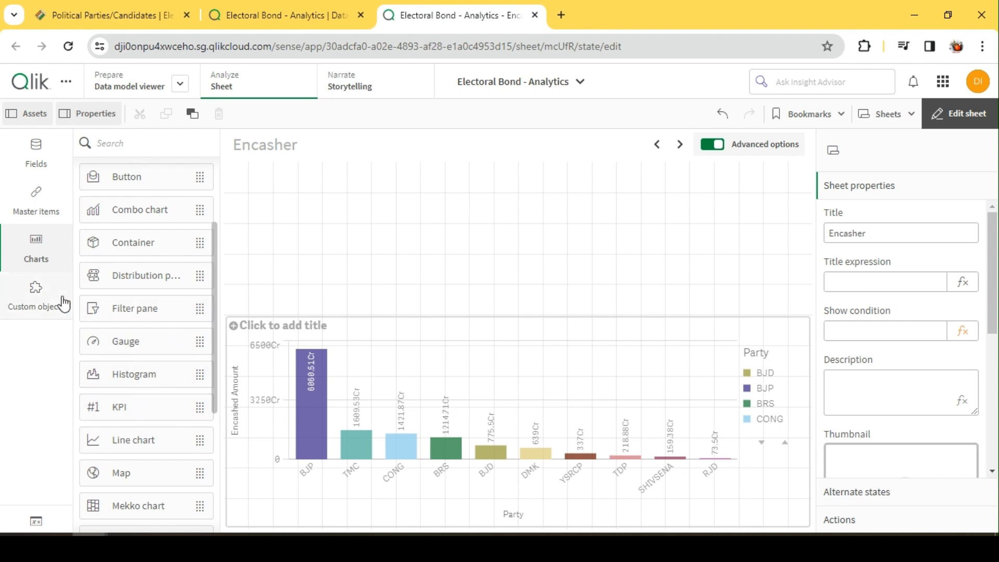
click(41, 304)
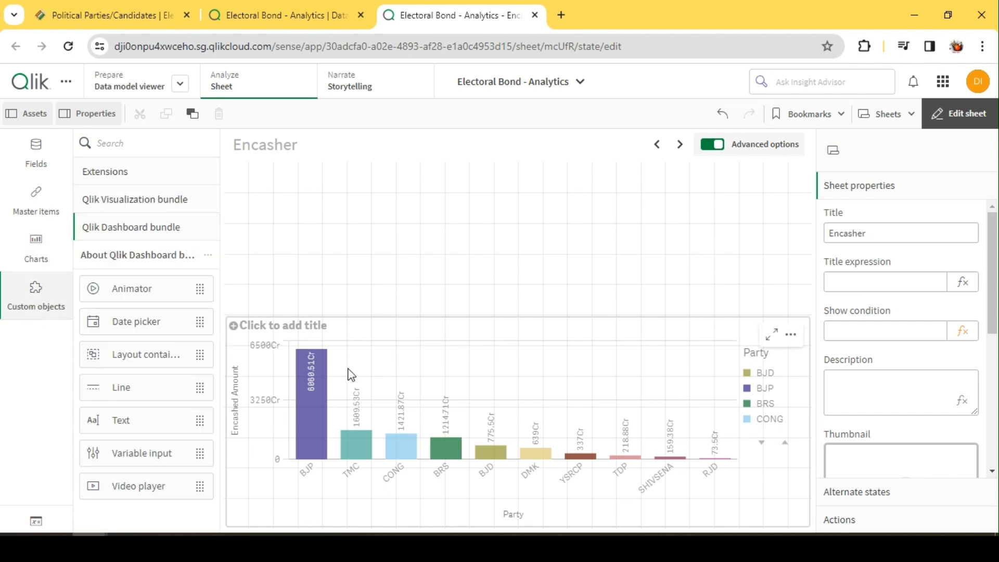
click(130, 199)
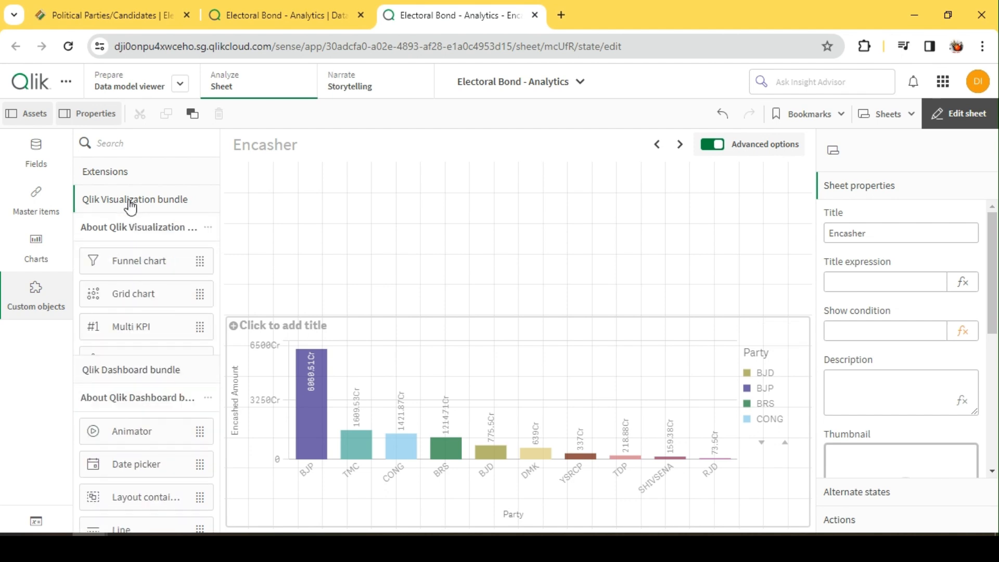
drag(140, 260, 315, 210)
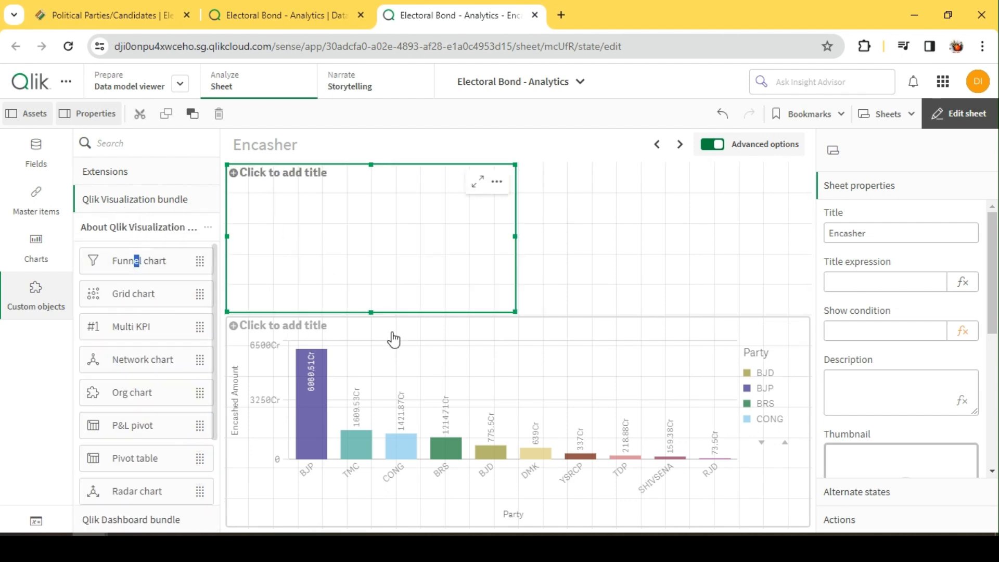
Narrow the bar chart from its left edge to 14 columns wide and resize the funnel chart to 10 x 12 cells beside it
click(235, 408)
drag(229, 413, 472, 416)
click(510, 311)
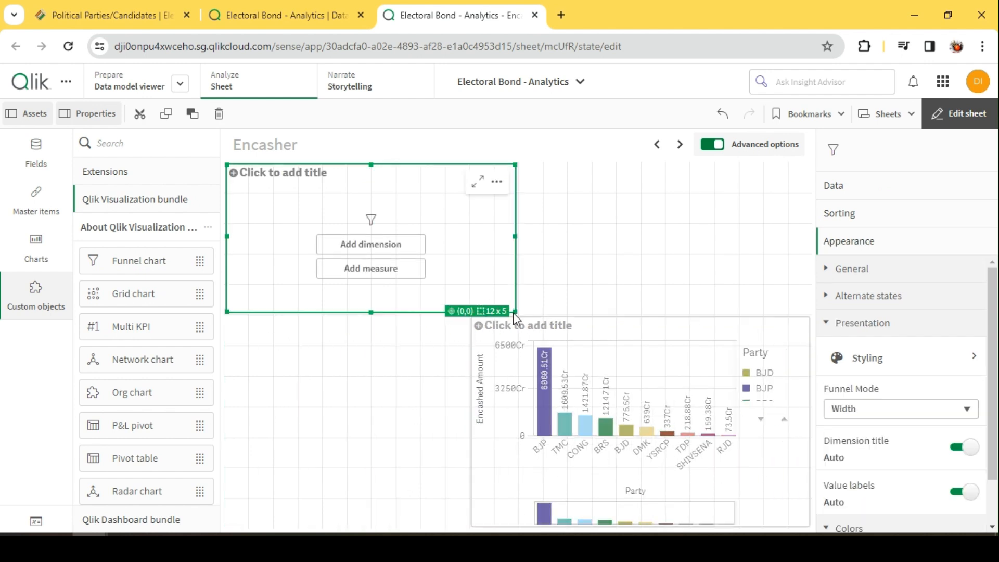
drag(513, 312, 467, 525)
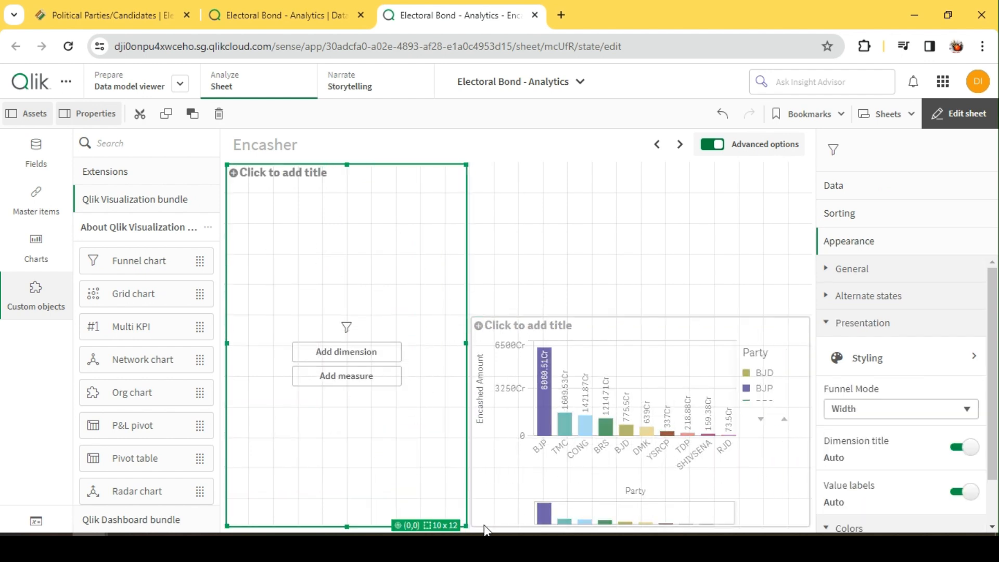
Set Encashed_Year as the funnel chart's dimension and Sum(Encashed_Amount) as its measure, checking the sheet outside edit mode
click(361, 356)
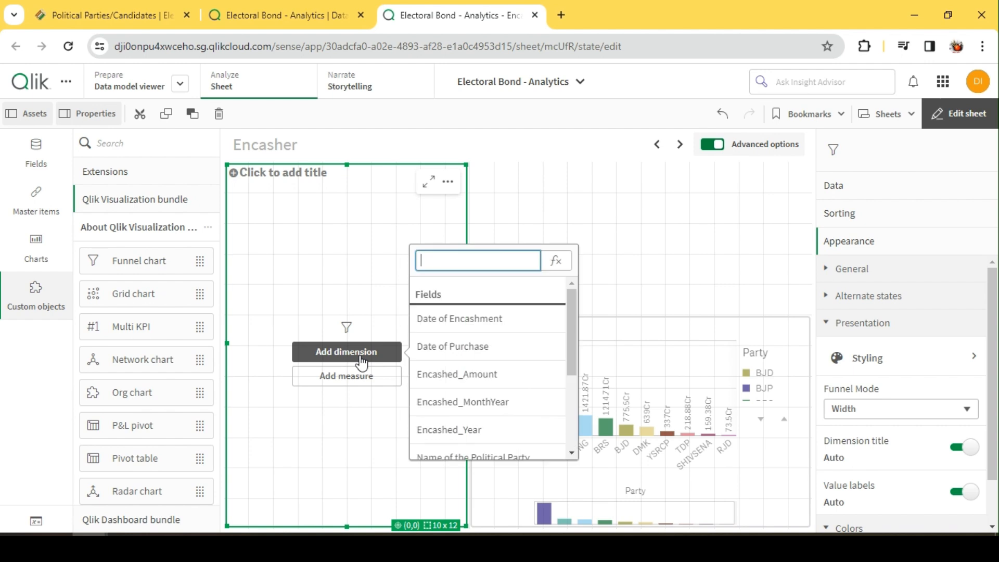
click(477, 429)
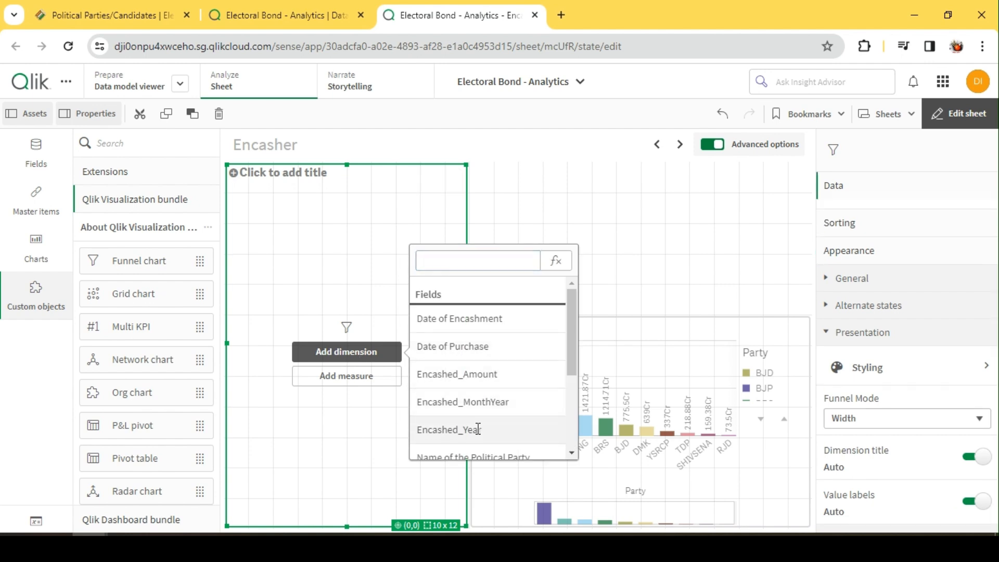
click(354, 377)
scroll(489, 448, down, 5)
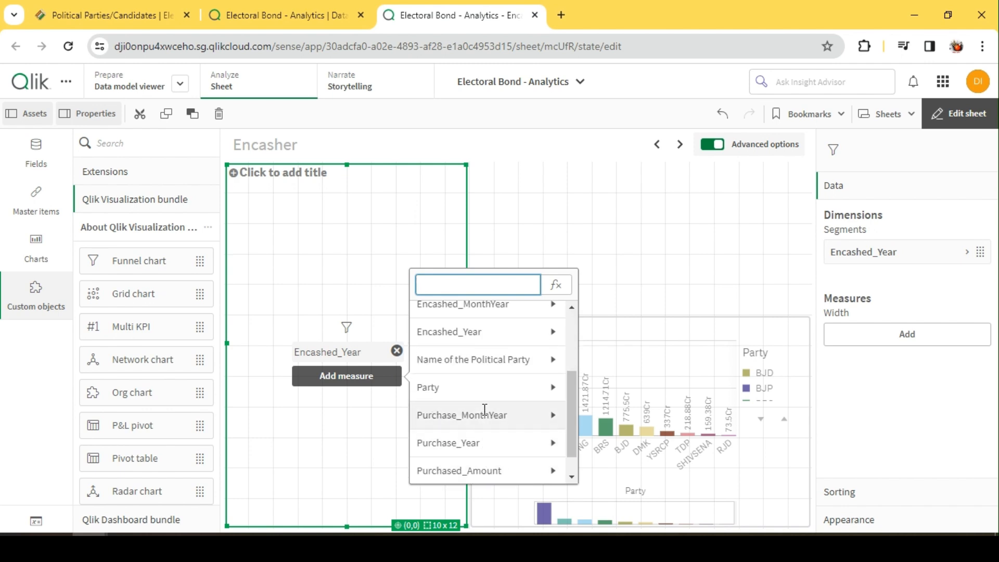
scroll(475, 439, up, 5)
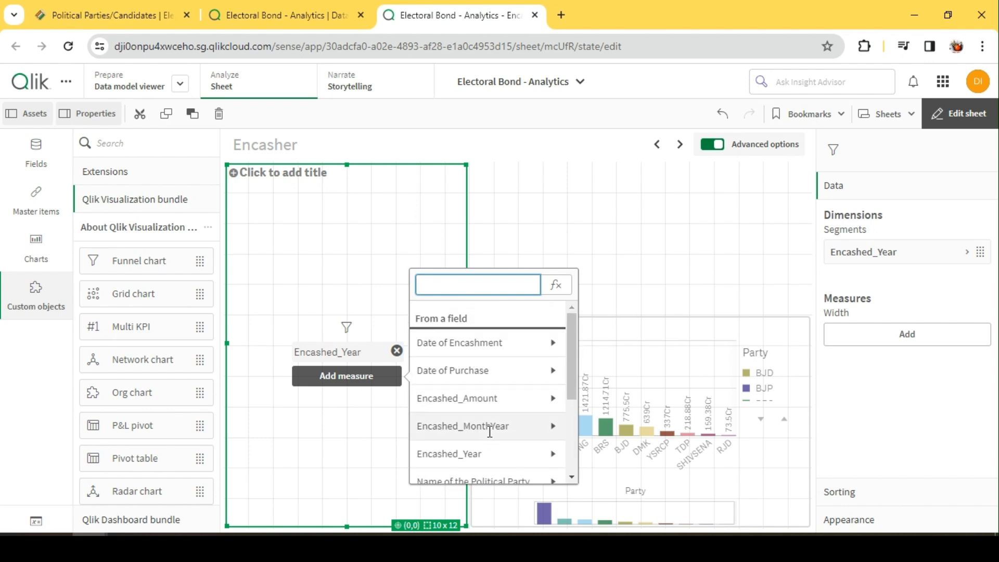
click(505, 410)
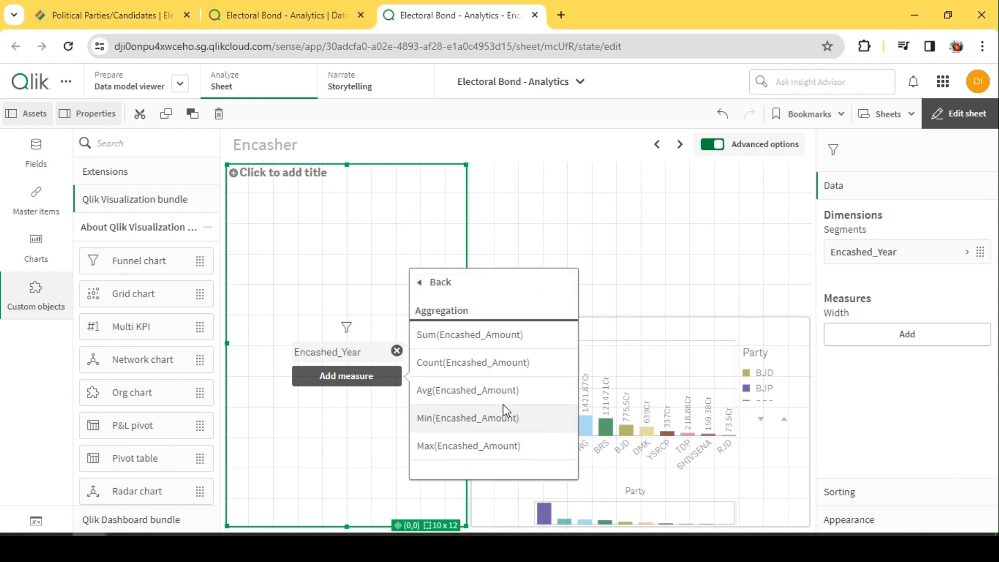
click(462, 336)
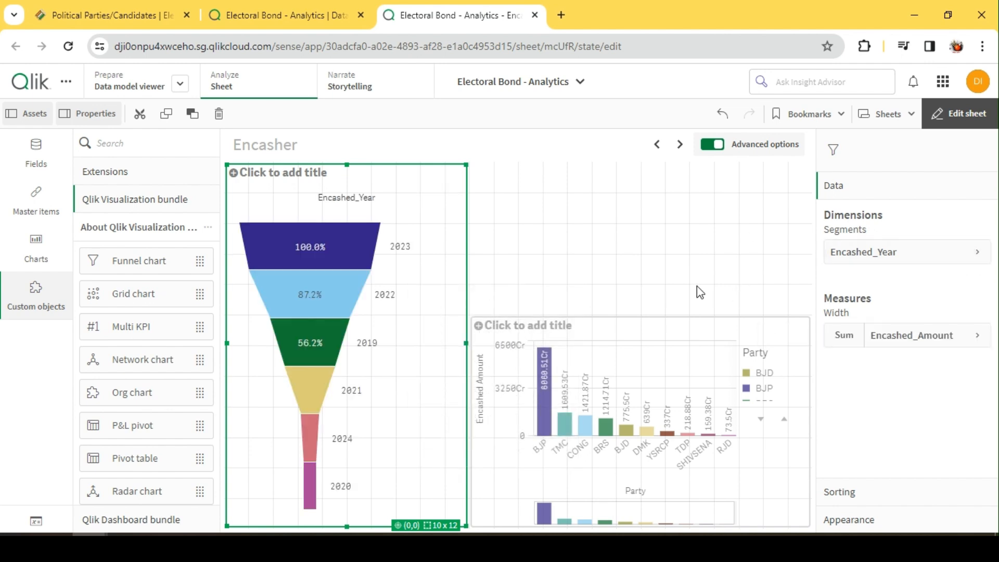
click(980, 114)
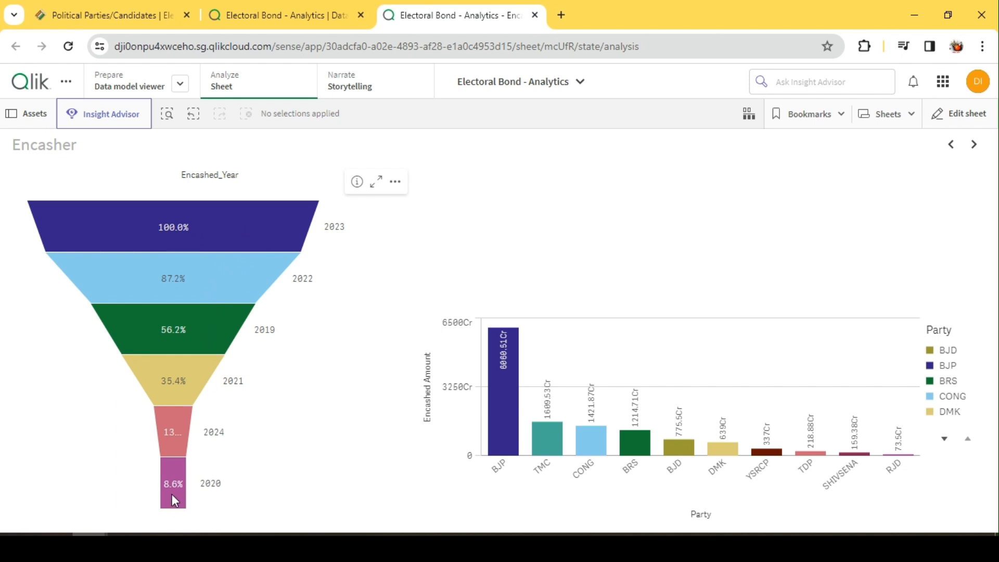
click(961, 116)
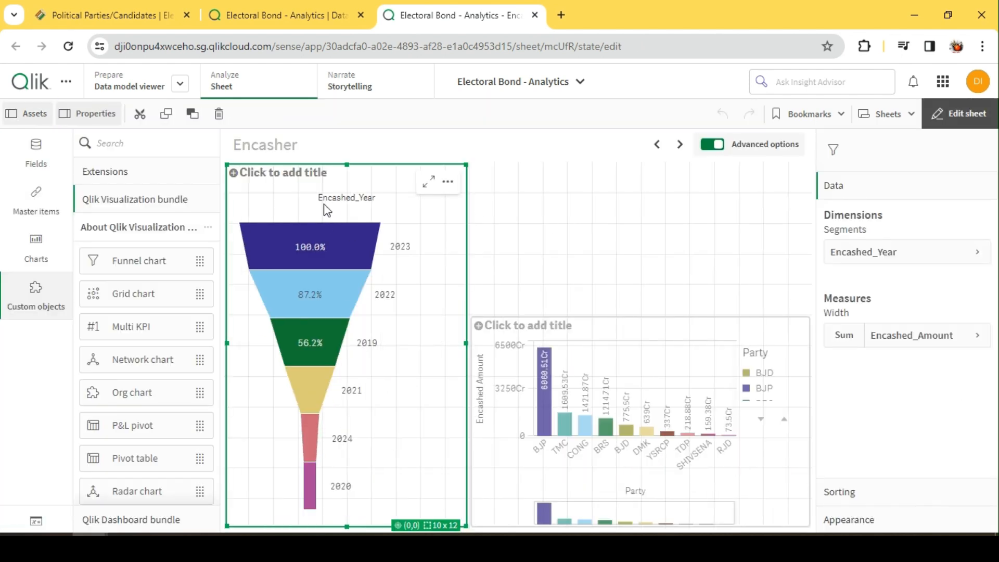
Try the Area, Height and Ordering funnel modes on the funnel chart, returning it to Width
click(849, 521)
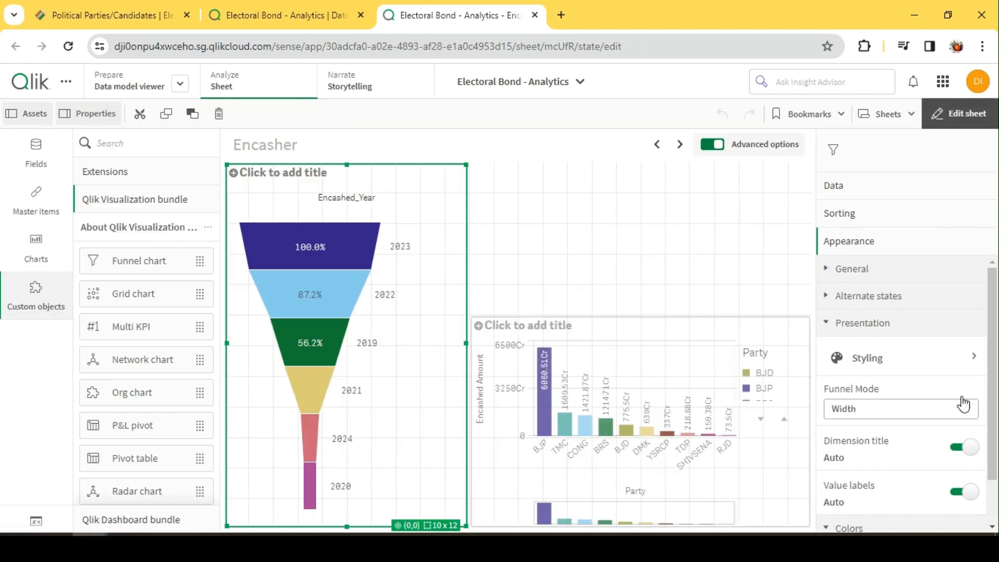
scroll(905, 365, down, 1)
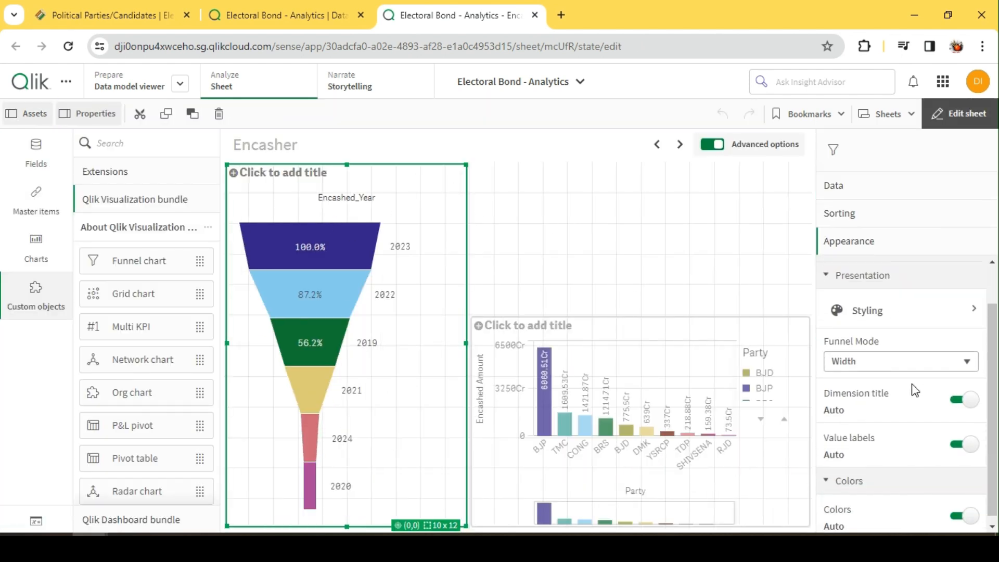
click(879, 359)
click(875, 372)
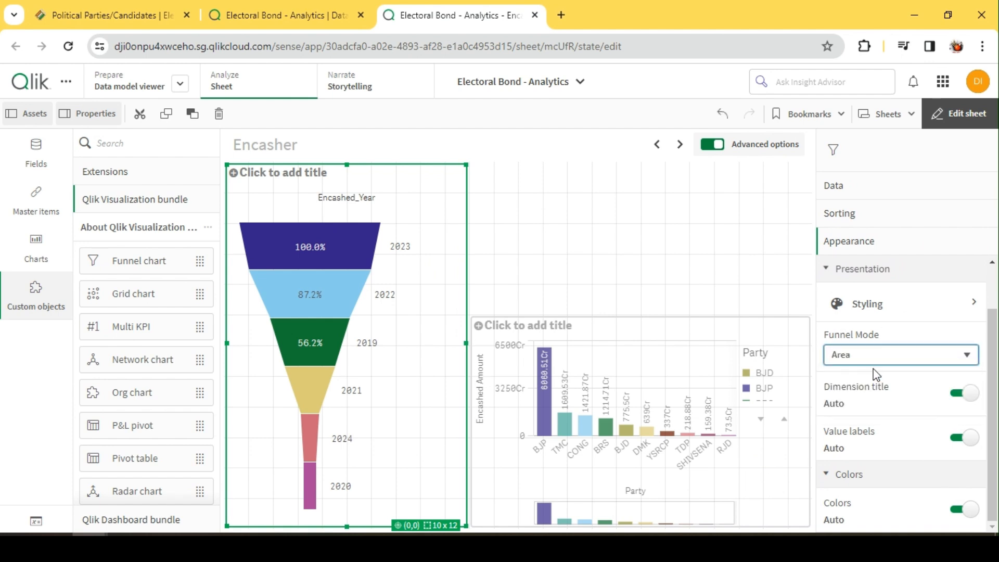
click(874, 357)
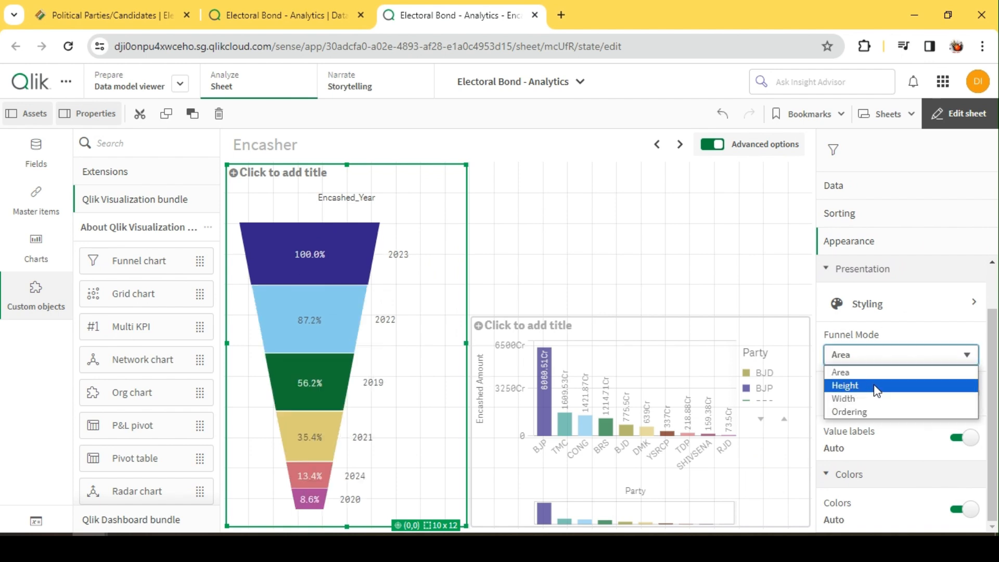
click(875, 386)
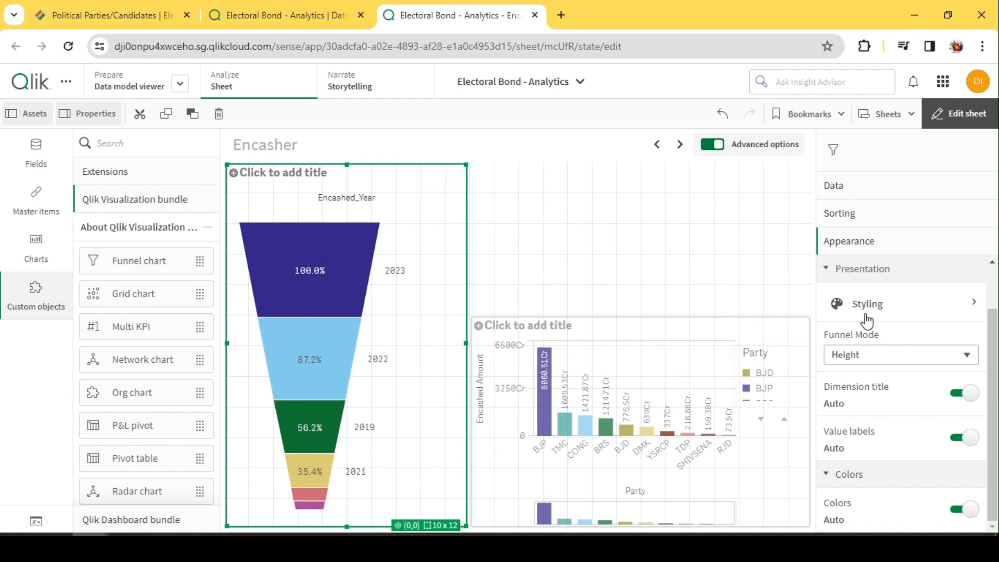
click(869, 362)
click(871, 409)
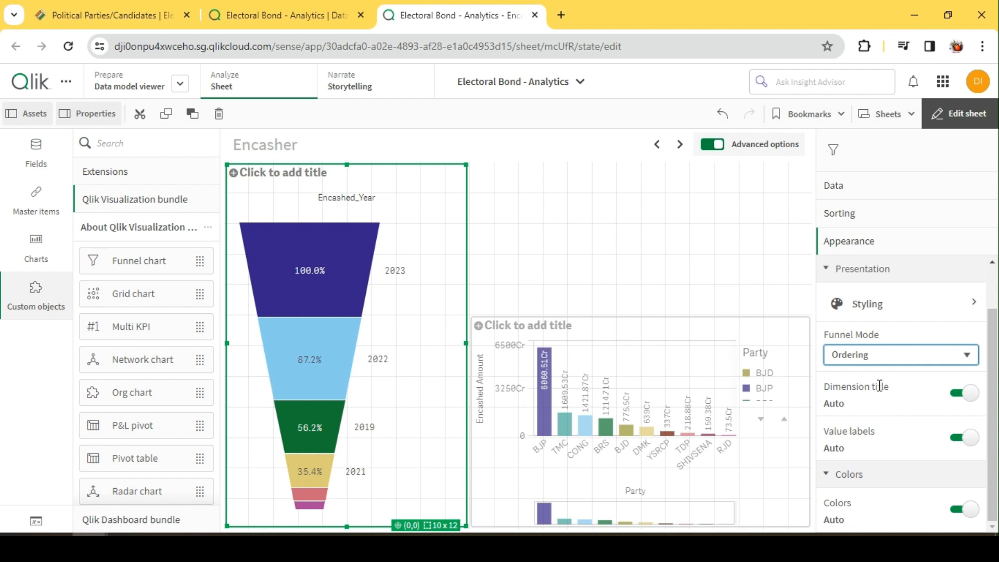
click(877, 363)
click(868, 398)
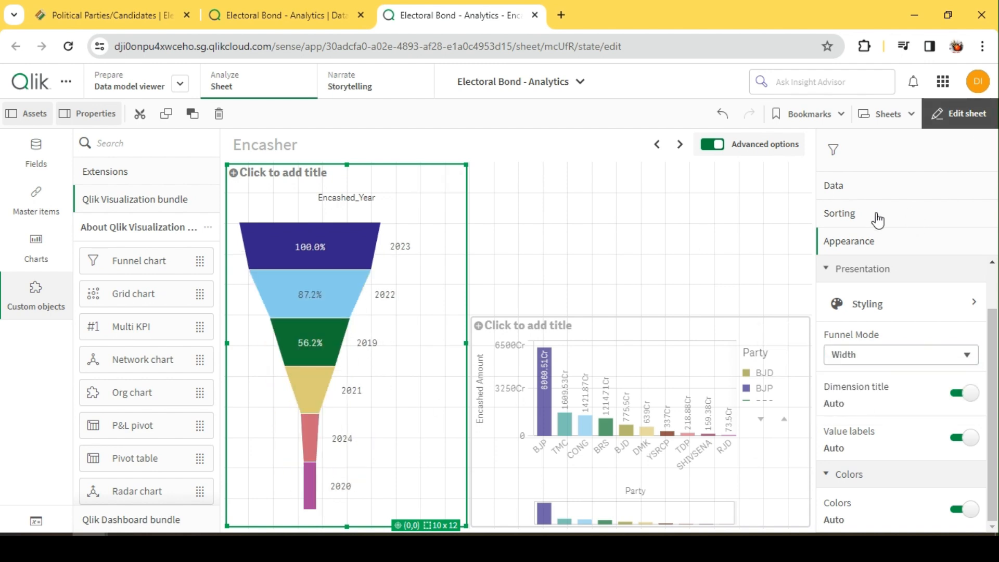
Label the funnel chart's measure "Amount Encashed" and check the sheet outside edit mode
click(858, 186)
click(896, 348)
click(888, 423)
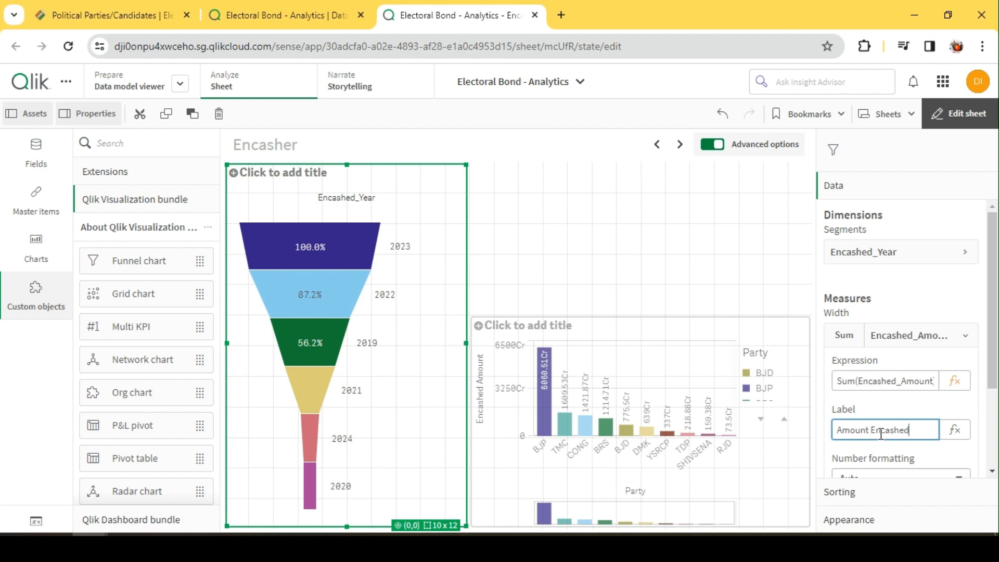
click(887, 333)
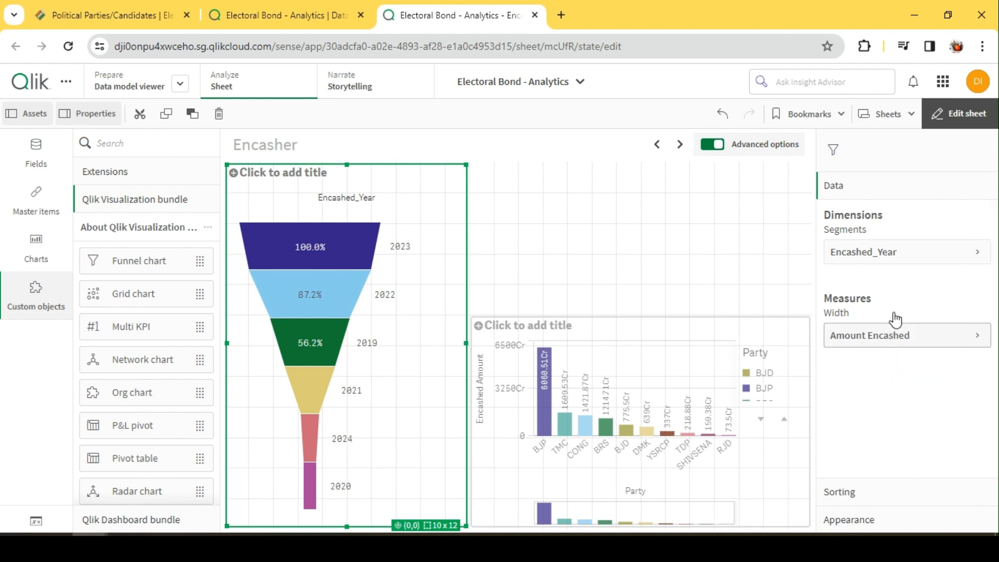
click(961, 117)
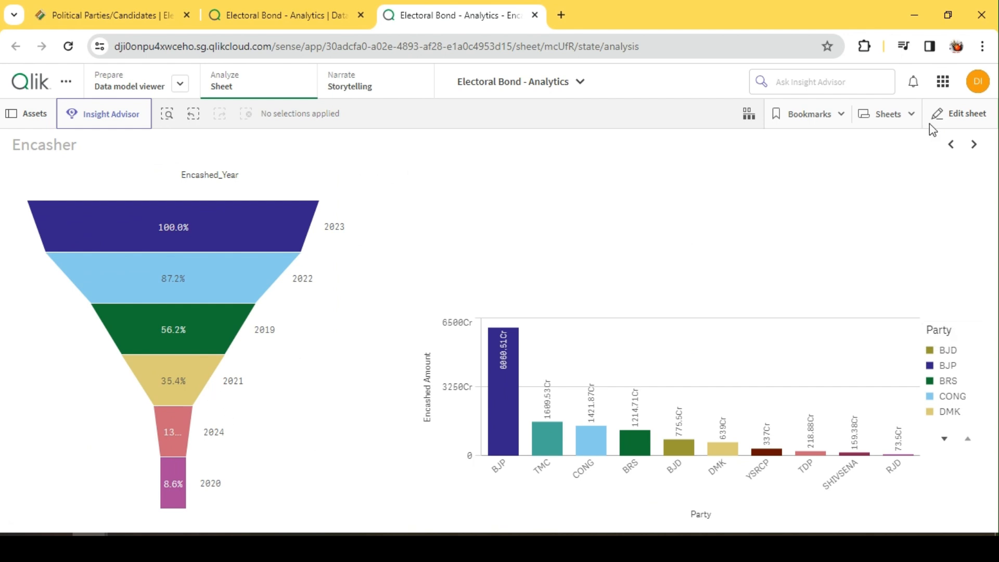
click(948, 121)
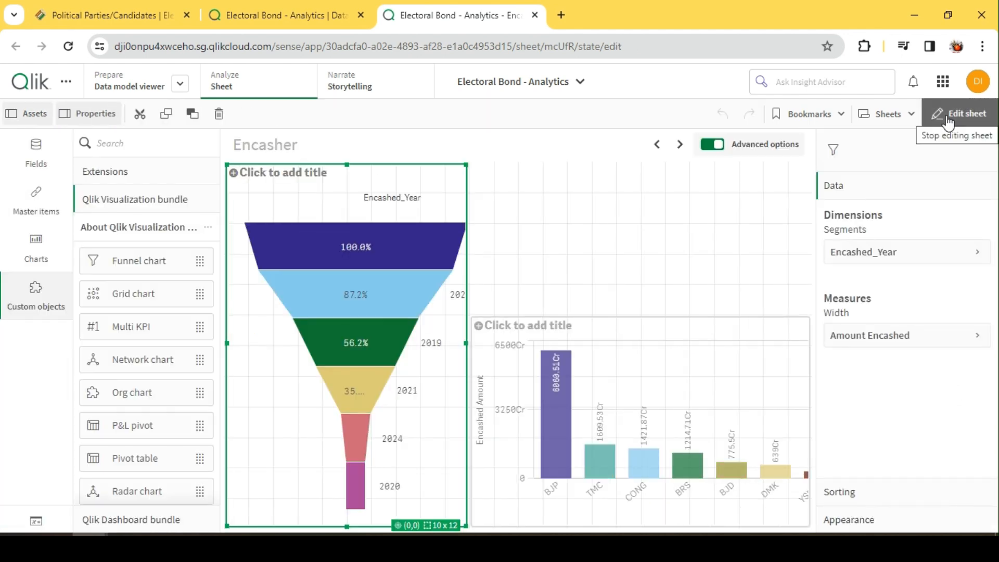
Add a pie chart, 14 x 5 cells, in the empty area above the bar chart
click(479, 204)
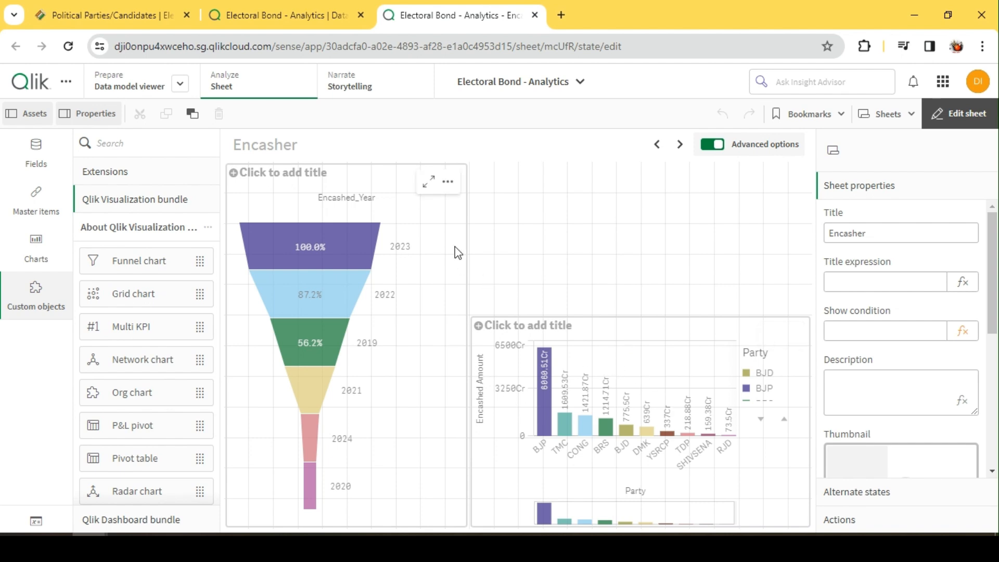
scroll(162, 432, down, 3)
scroll(177, 411, up, 3)
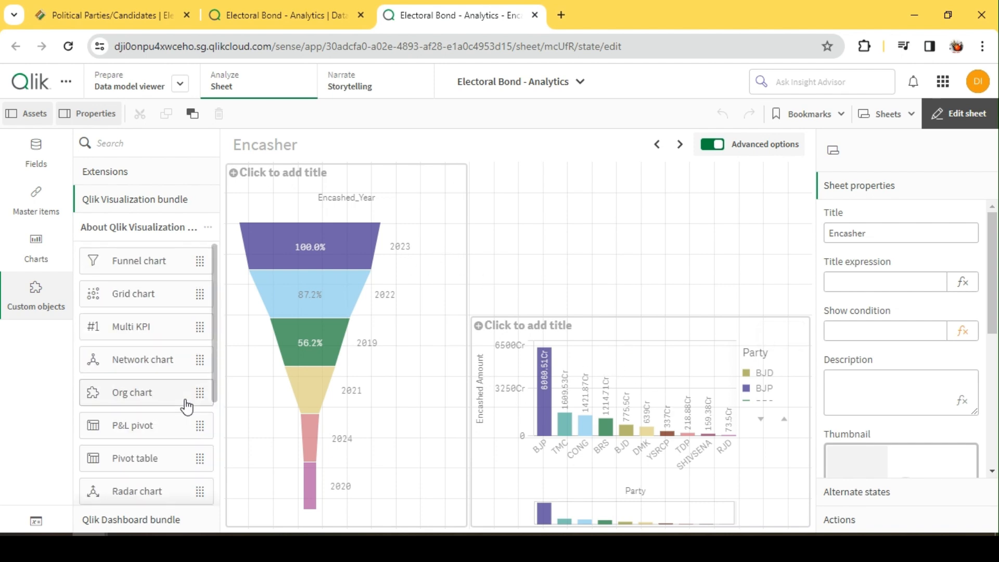
click(36, 248)
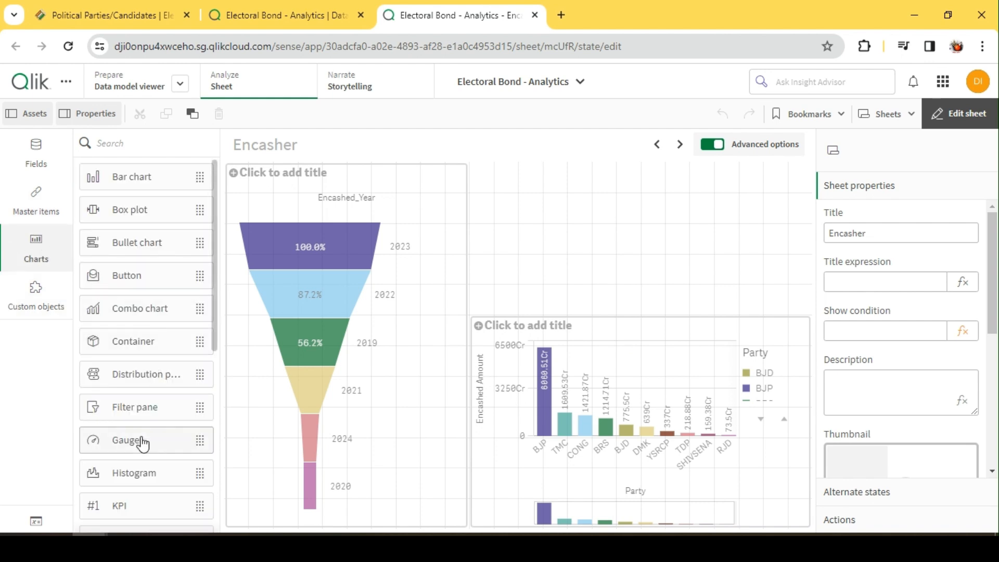
scroll(141, 442, down, 2)
scroll(143, 444, up, 2)
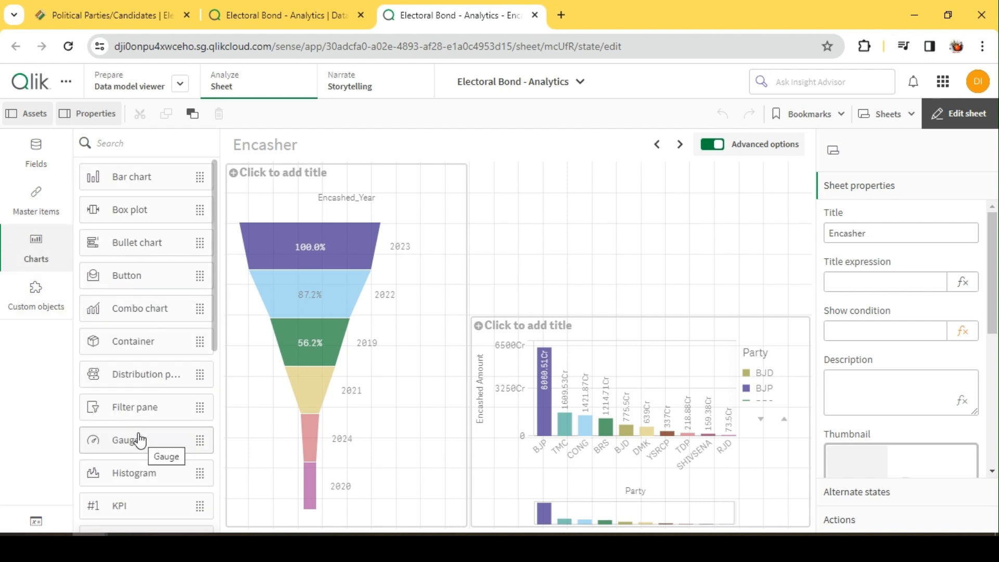
scroll(134, 285, down, 4)
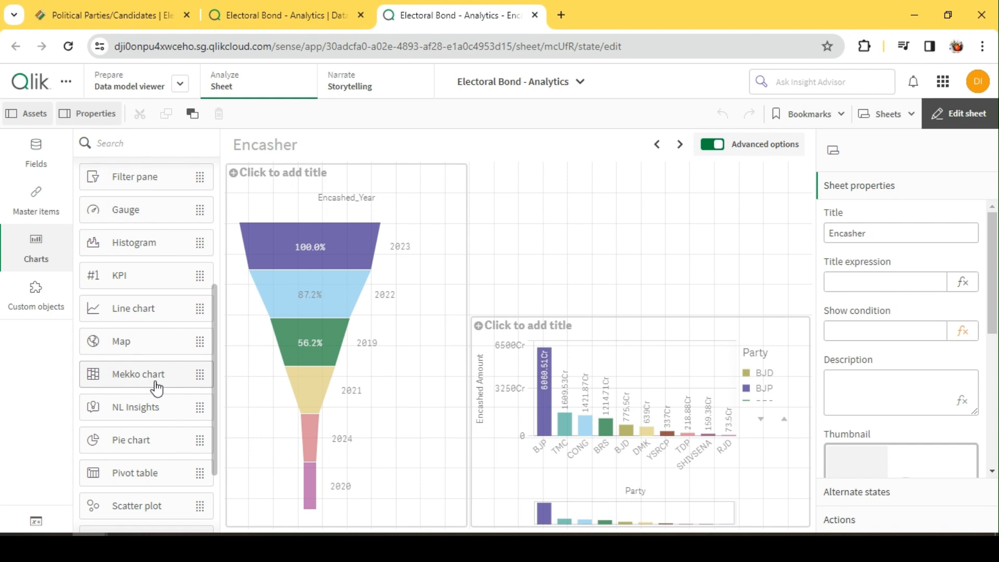
scroll(156, 387, down, 2)
drag(147, 311, 517, 240)
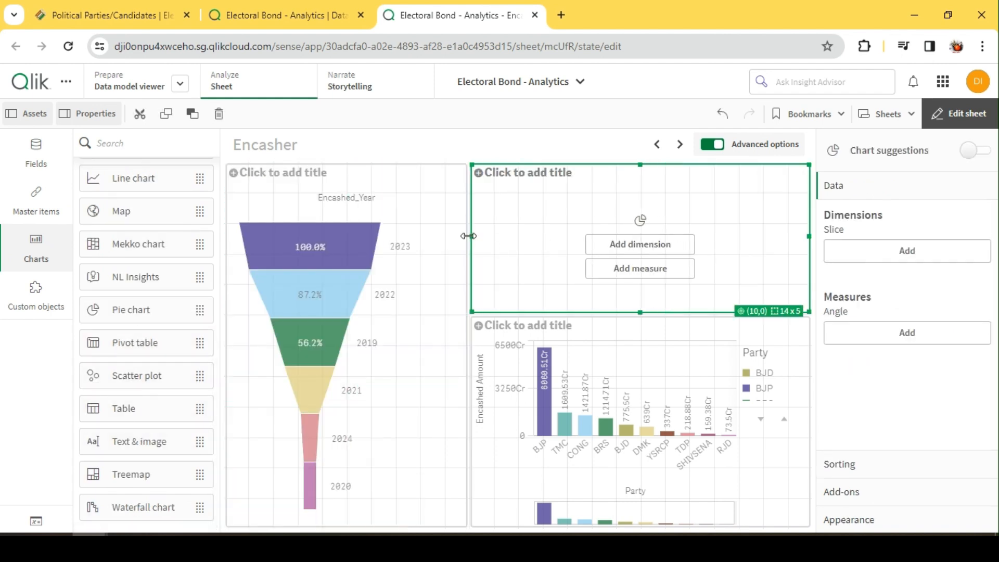
Set Party as the pie chart's slice dimension and Sum(Encashed_Amount) as its angle measure
click(637, 244)
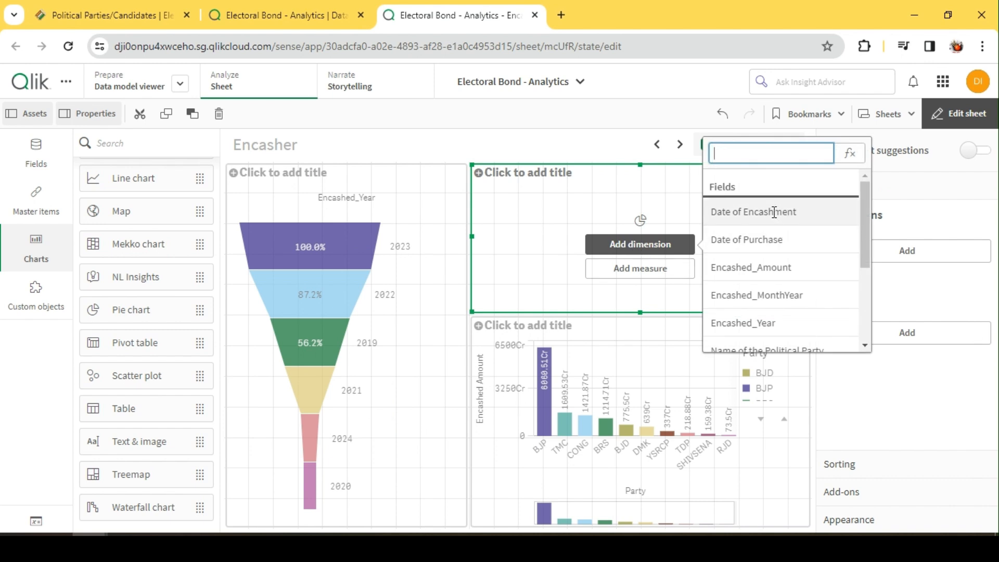
text(p)
click(738, 266)
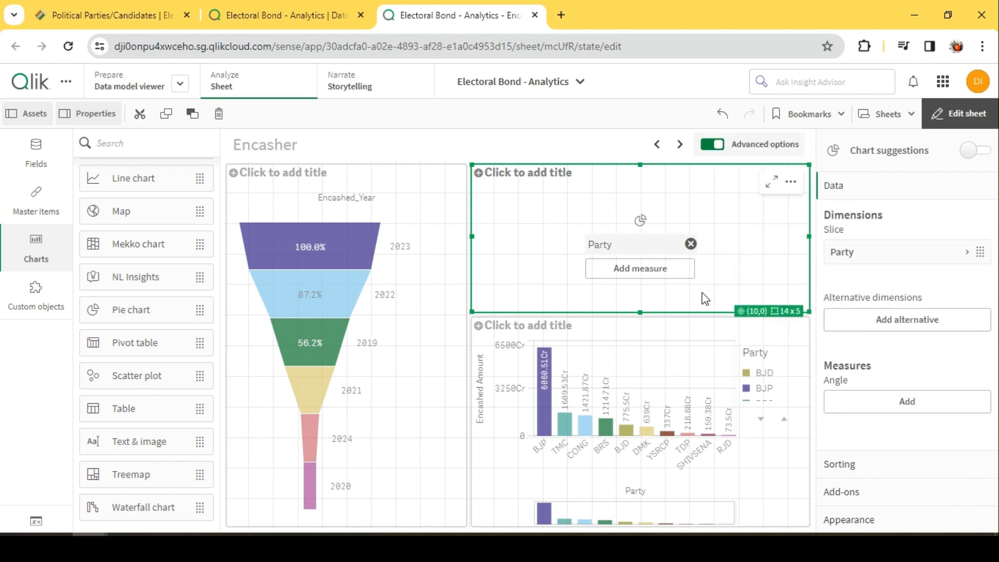
click(902, 403)
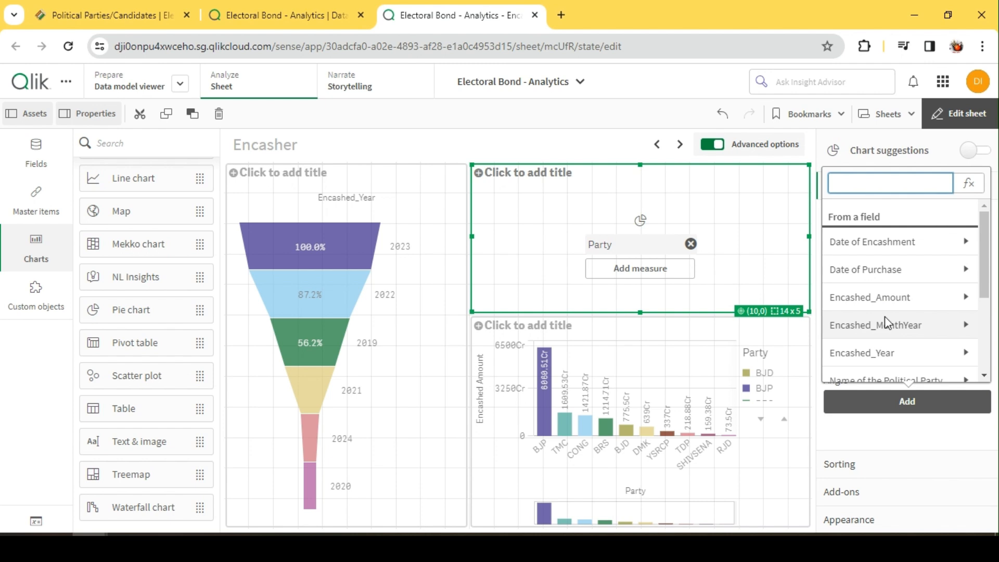
click(900, 307)
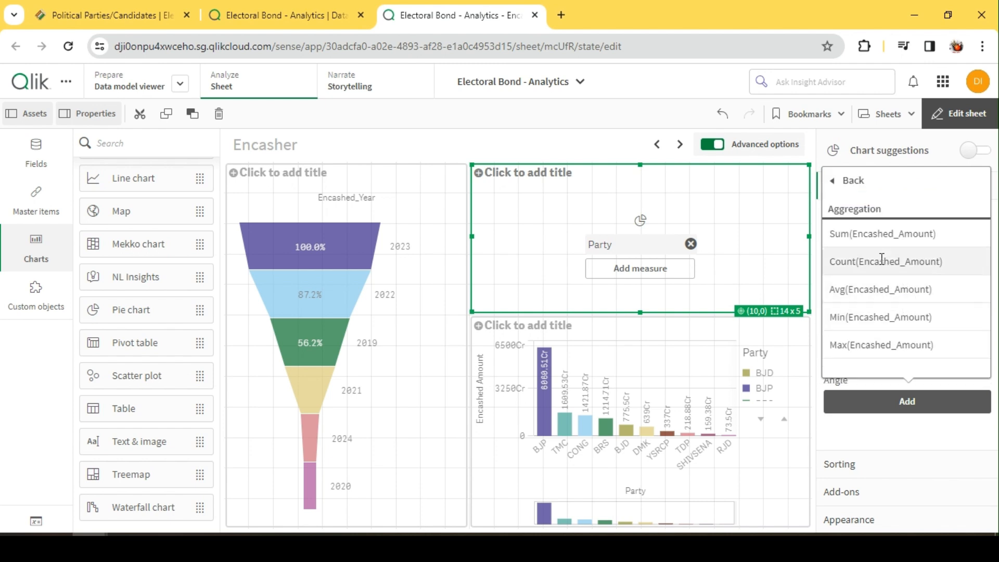
click(879, 232)
Label the pie chart's angle measure "Encashed Amount"
scroll(895, 361, down, 2)
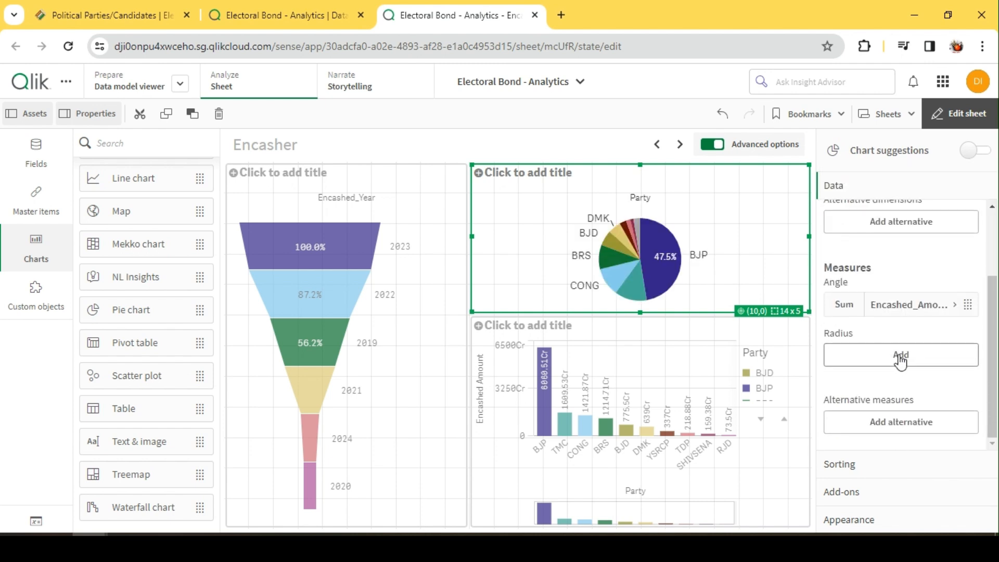
click(898, 312)
click(898, 312)
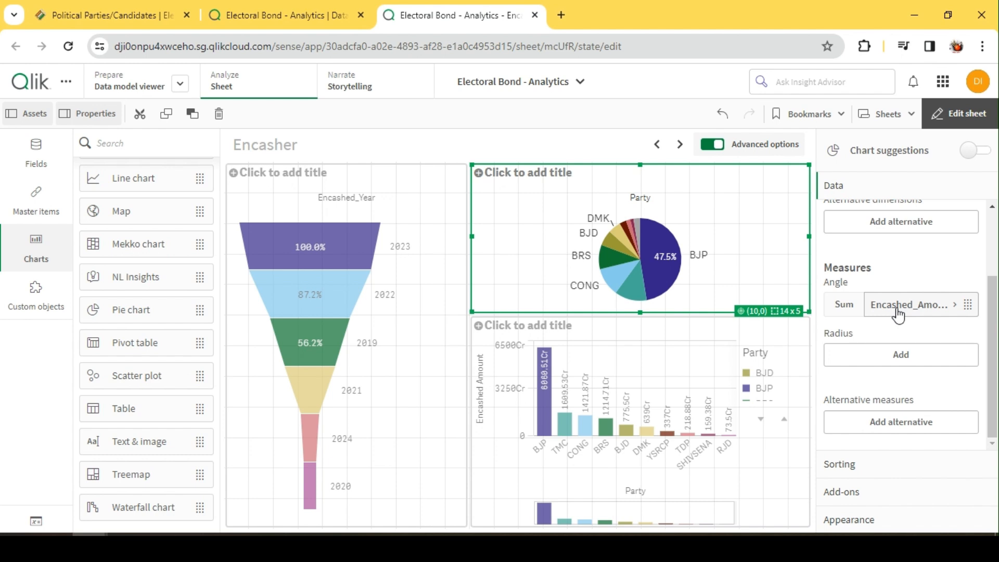
click(924, 303)
click(877, 396)
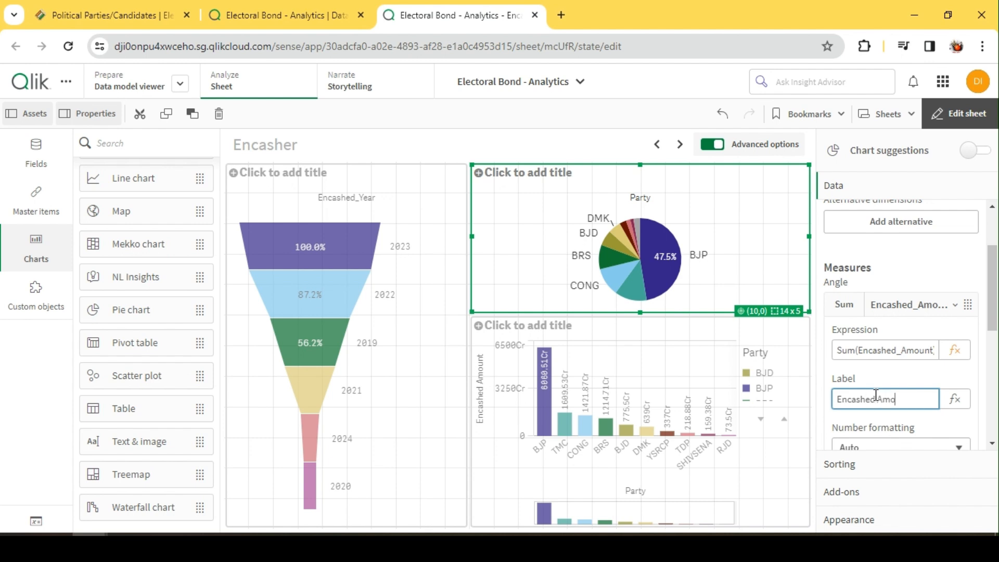
click(976, 404)
click(895, 310)
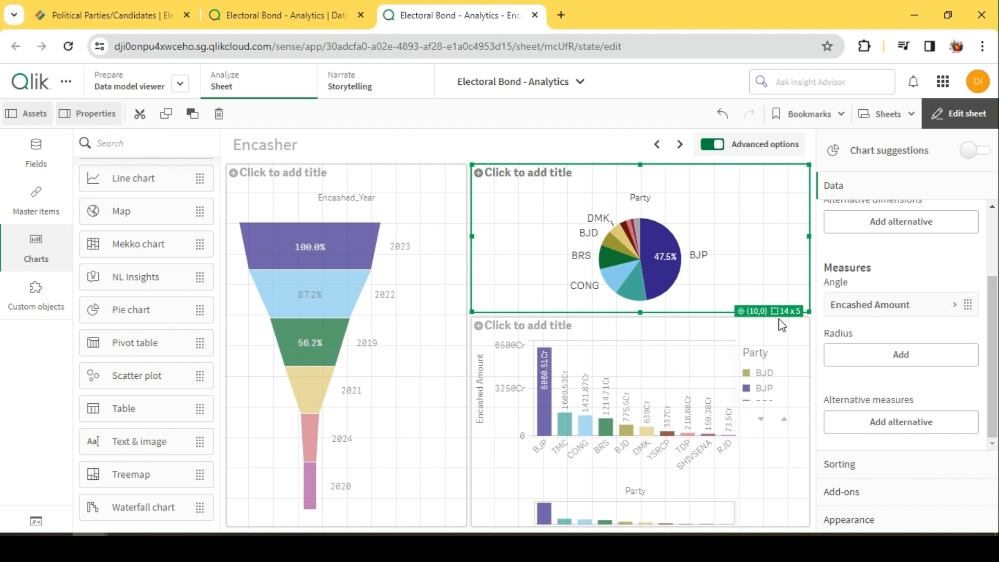
Create a master measure named "Encashed Amount" with the expression sum(Encashed_Amount)
click(25, 215)
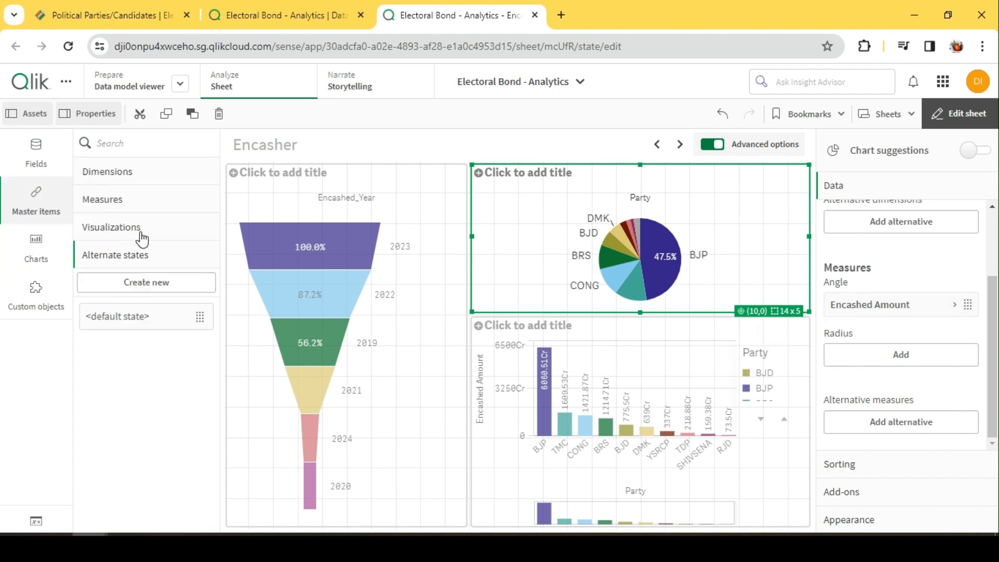
click(128, 203)
click(151, 227)
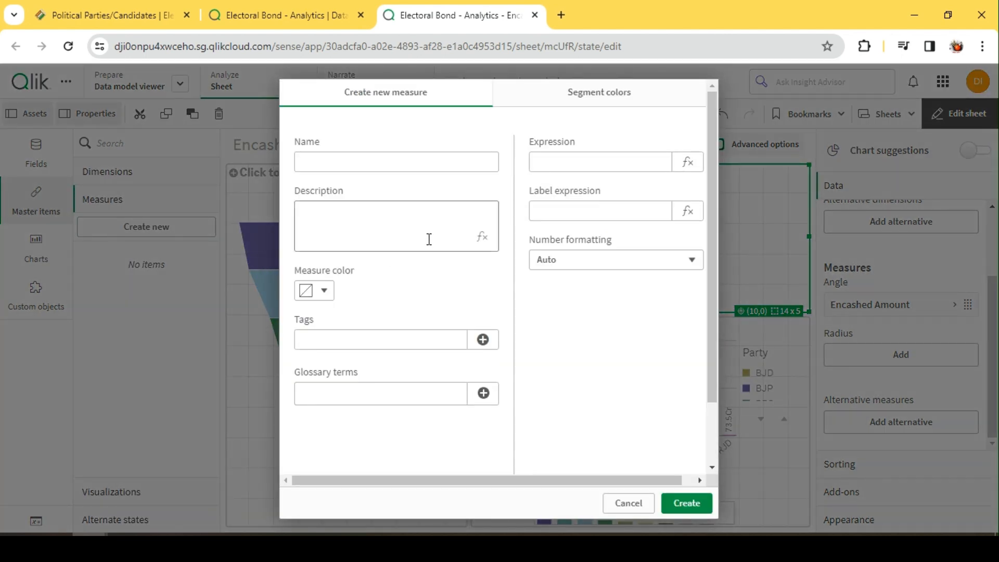
click(409, 162)
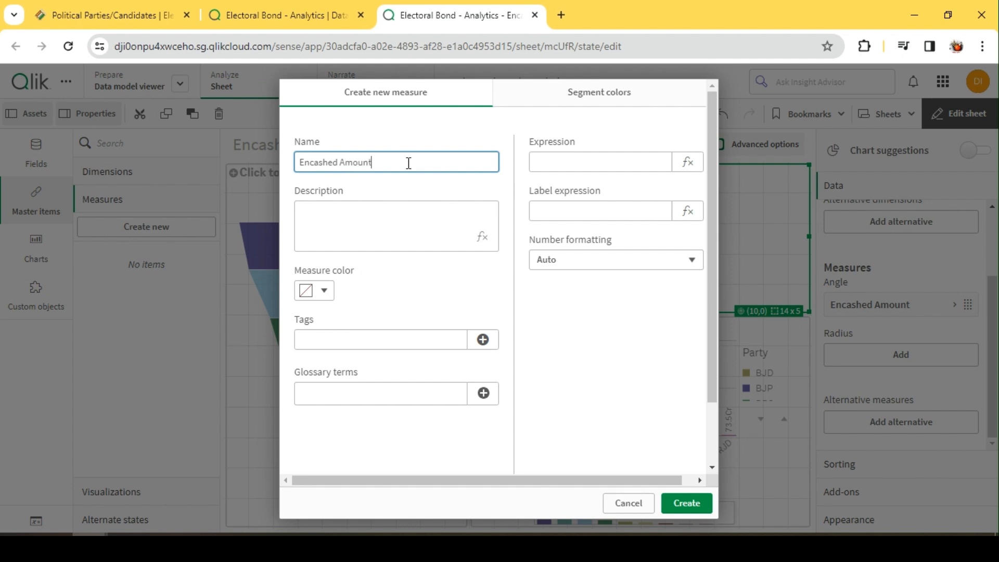
click(634, 162)
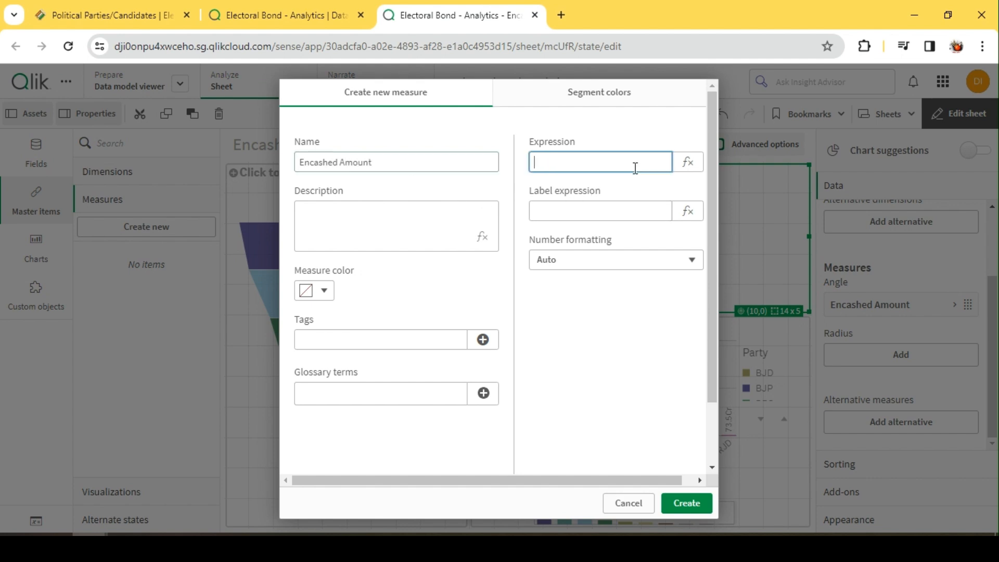
click(692, 165)
text(sum(en)
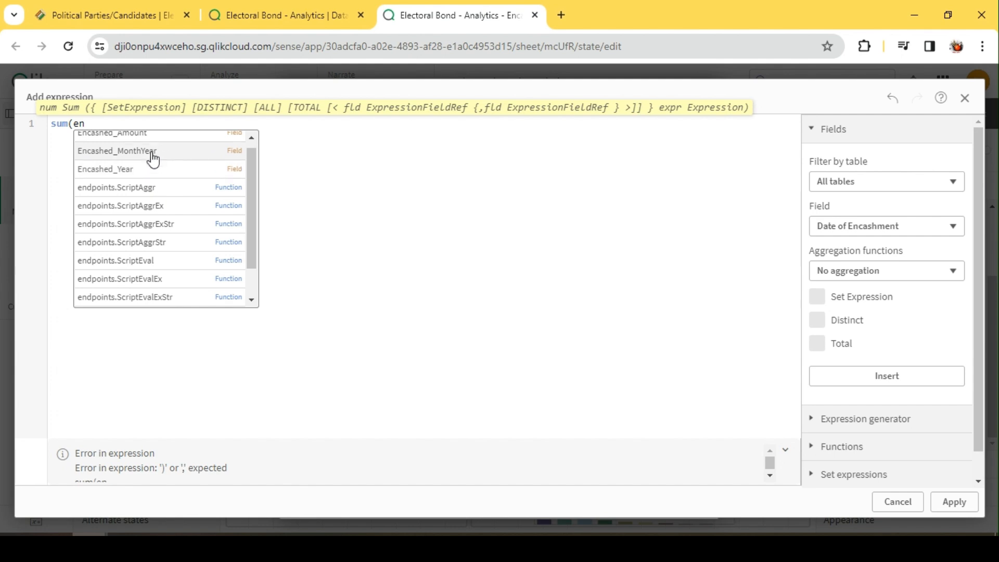
click(157, 141)
text())
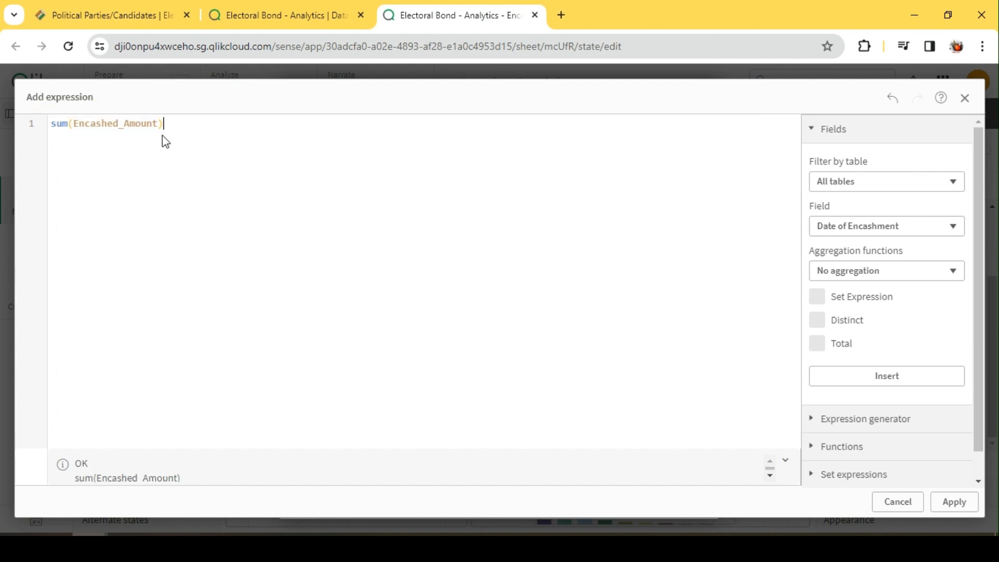
click(954, 502)
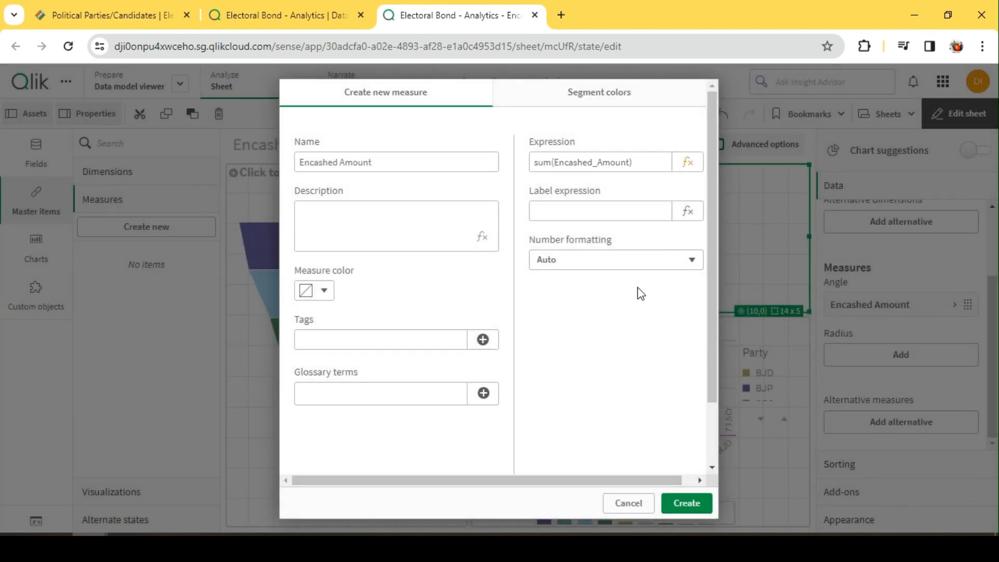
click(695, 501)
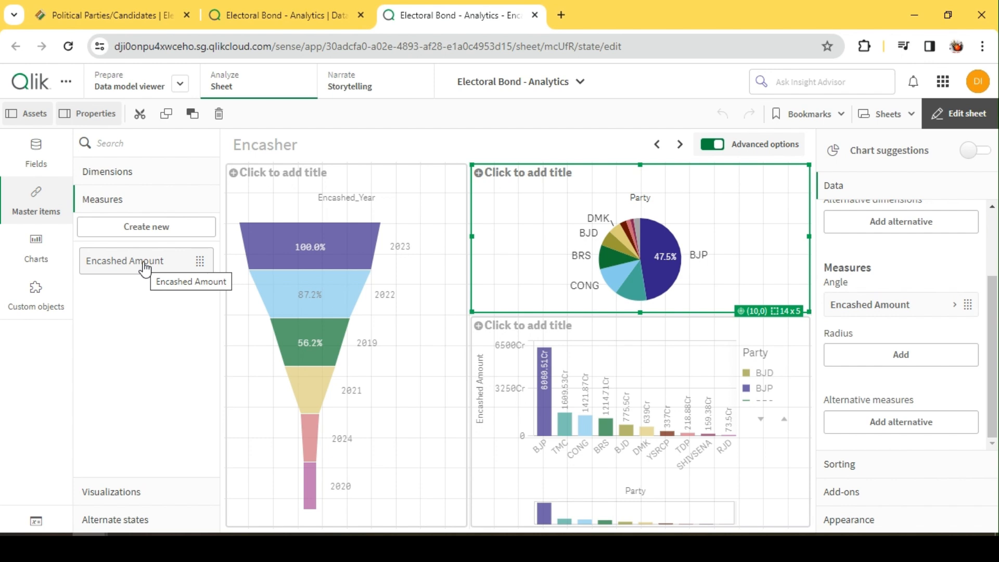
Turn off Show others for the pie chart's Party dimension and check the pie chart enlarged outside edit mode
scroll(934, 270, up, 3)
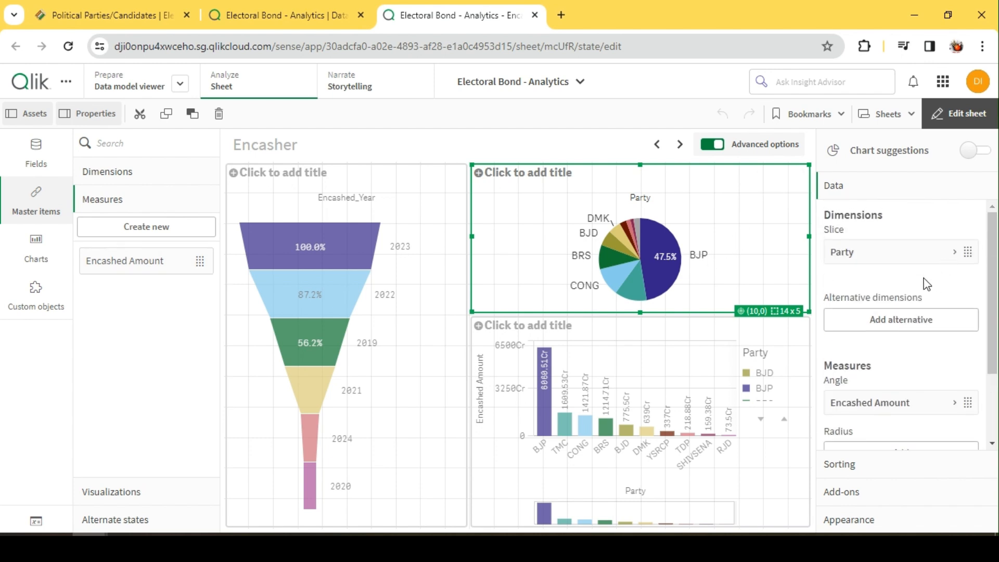
click(890, 253)
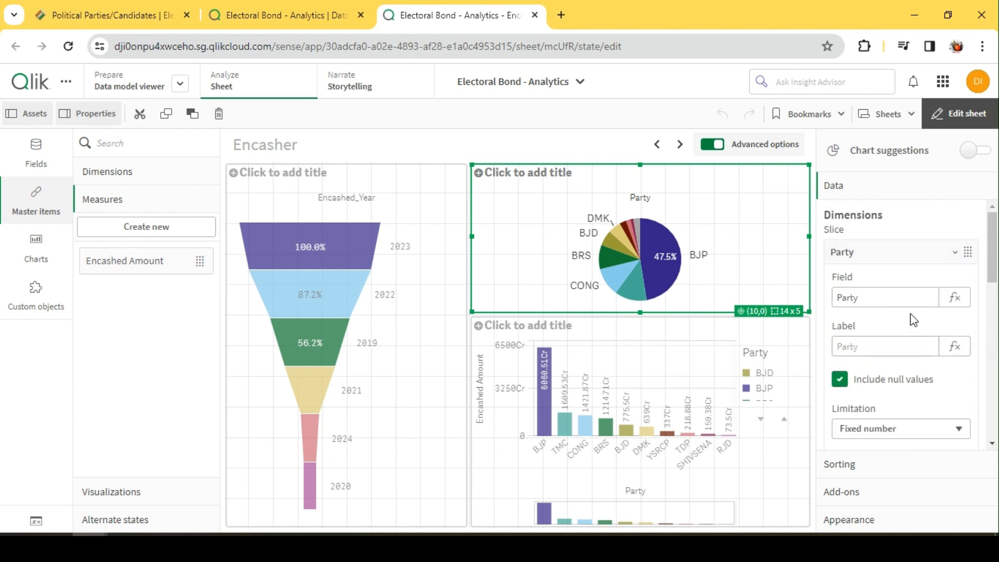
scroll(888, 279, down, 3)
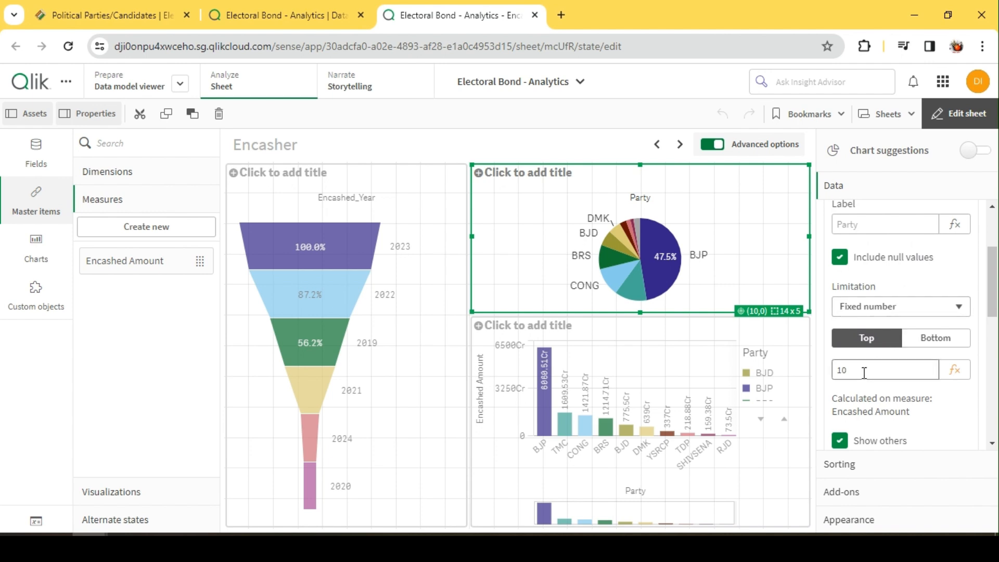
click(839, 440)
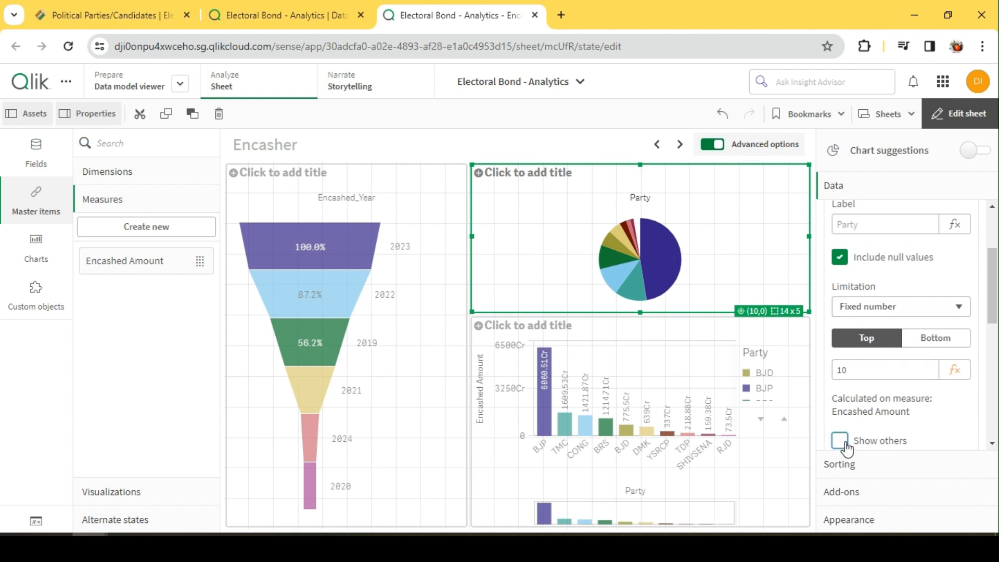
click(964, 114)
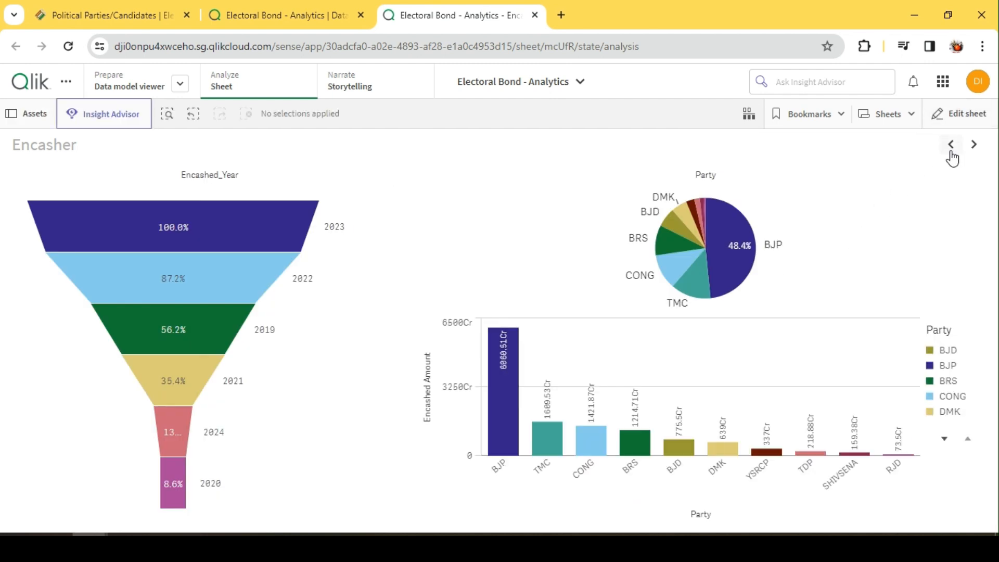
click(948, 195)
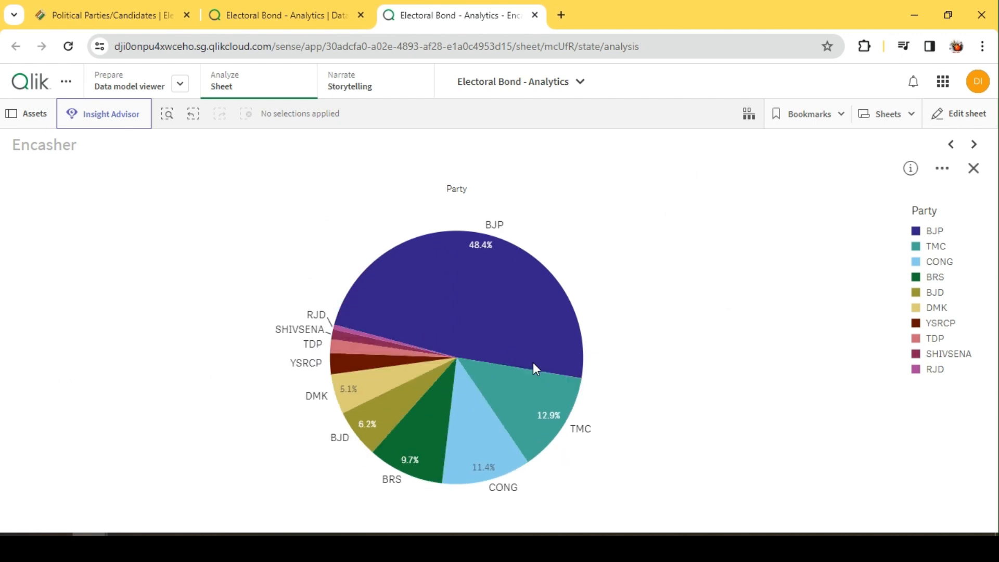
click(974, 165)
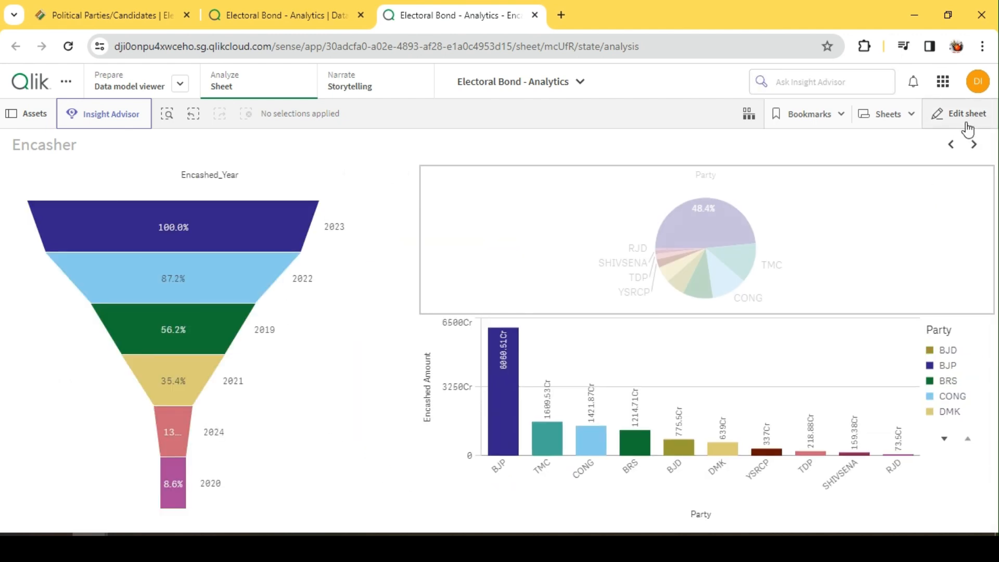
Limit the pie chart's Party dimension to the top 5 parties
click(962, 116)
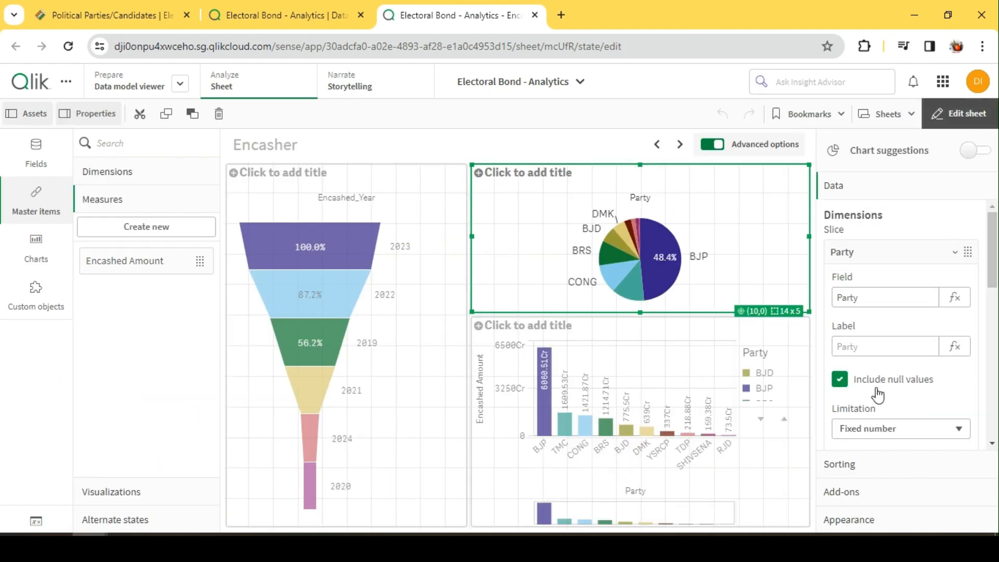
scroll(880, 379, down, 3)
click(851, 370)
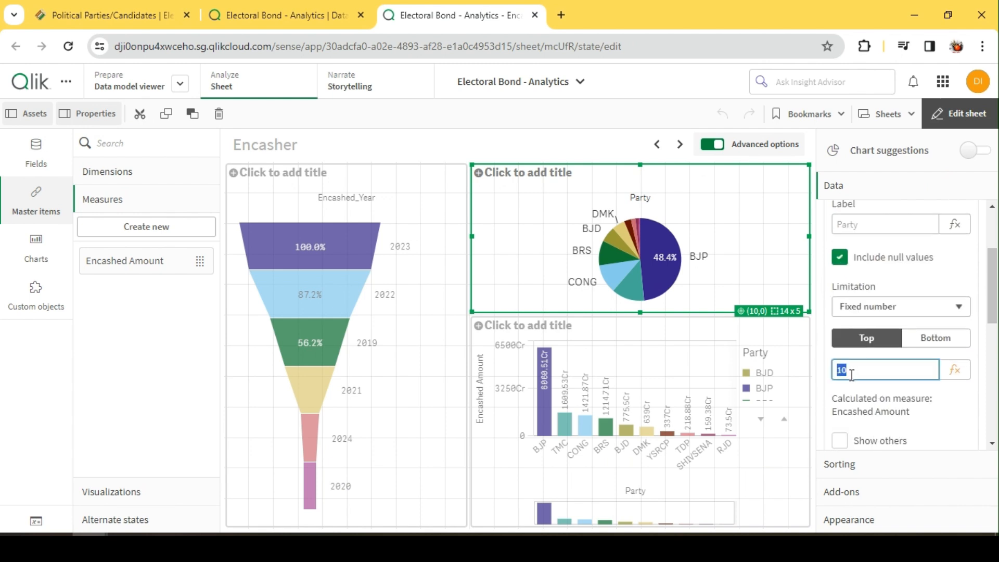
Lower the bar chart's upper edge by one row and extend the pie chart down to 14 x 6 cells
click(676, 389)
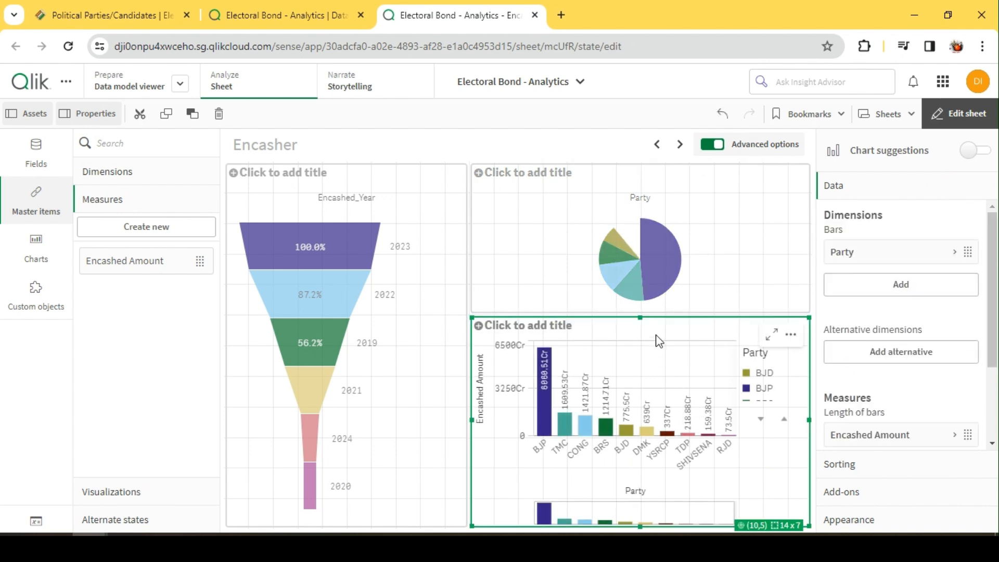
drag(640, 316, 640, 345)
click(648, 308)
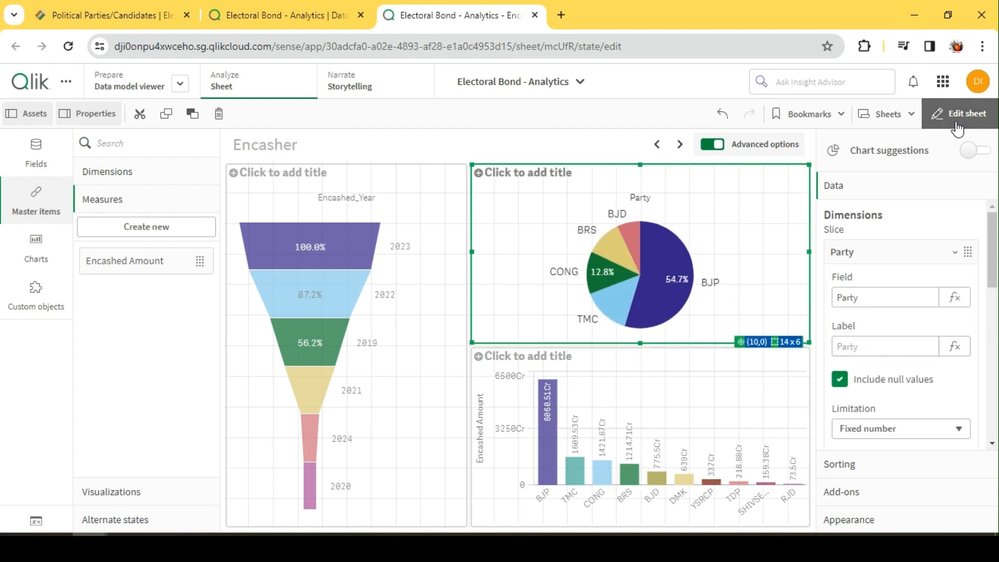
Check the sheet outside edit mode and rotate the pie chart to view its slices from different angles
click(957, 125)
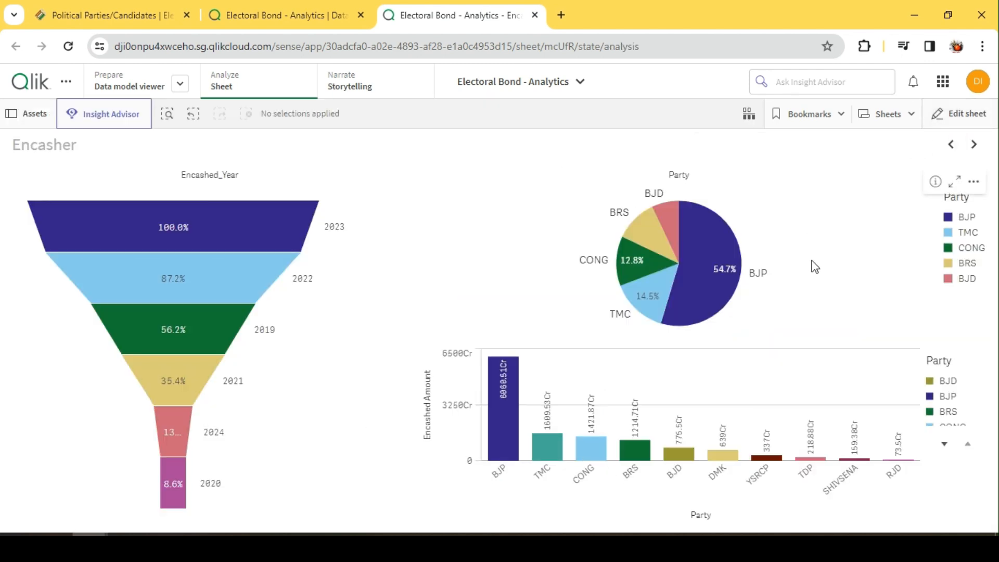
scroll(672, 281, down, 3)
scroll(672, 281, up, 4)
scroll(672, 281, down, 8)
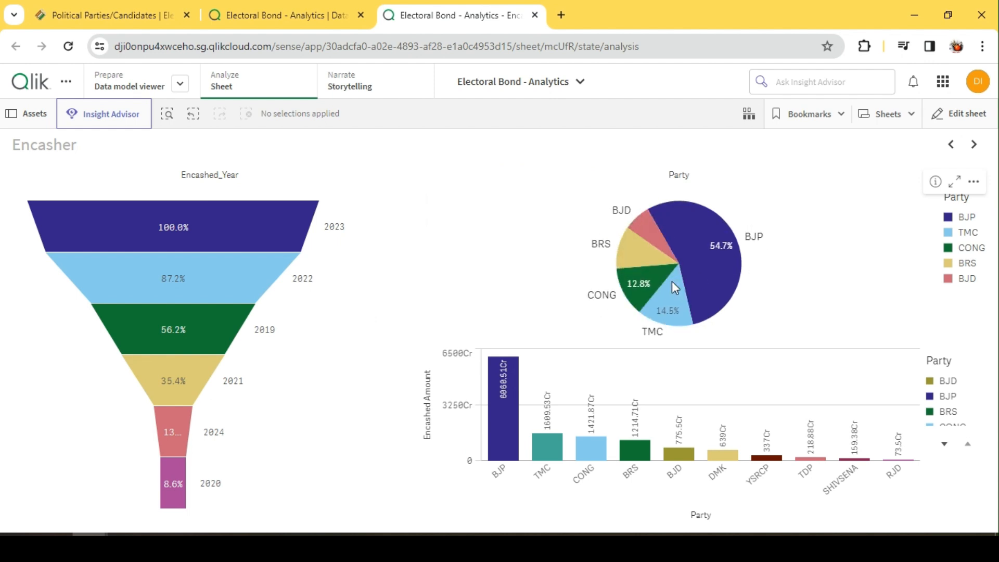
scroll(672, 280, down, 5)
scroll(672, 281, down, 3)
scroll(672, 280, up, 1)
scroll(672, 281, down, 2)
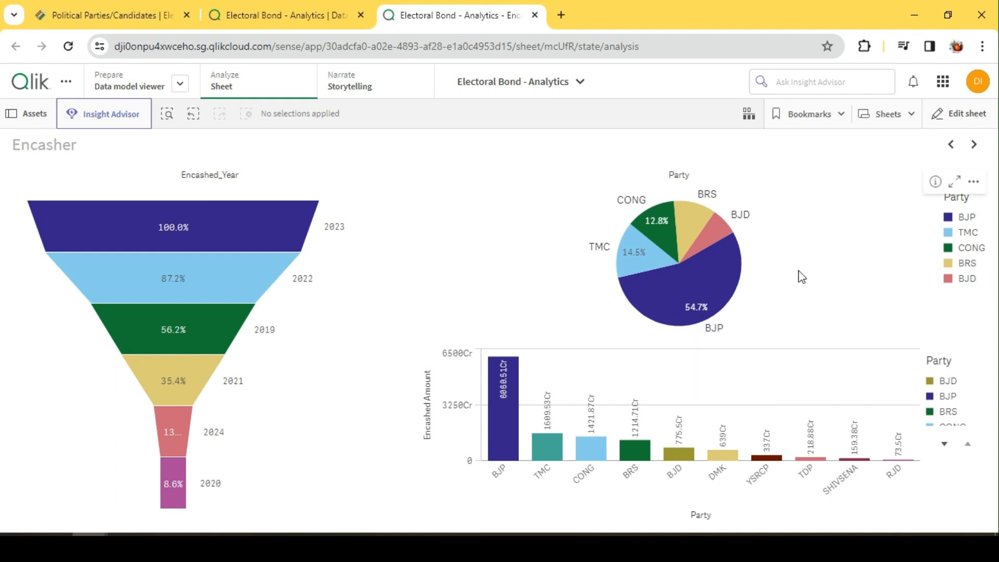
Narrow the pie chart to 10 x 6 cells, freeing space between it and the funnel chart
click(967, 113)
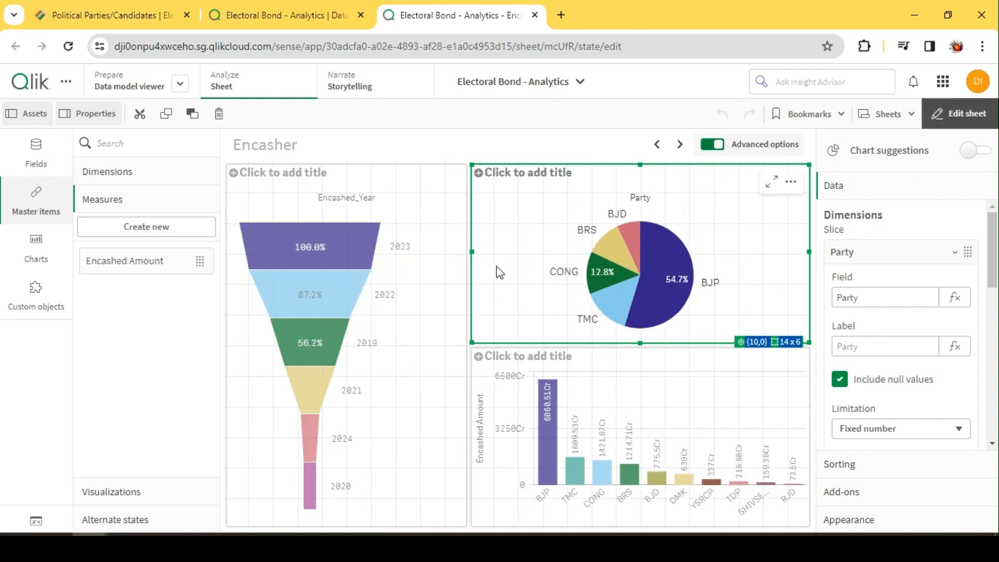
click(558, 153)
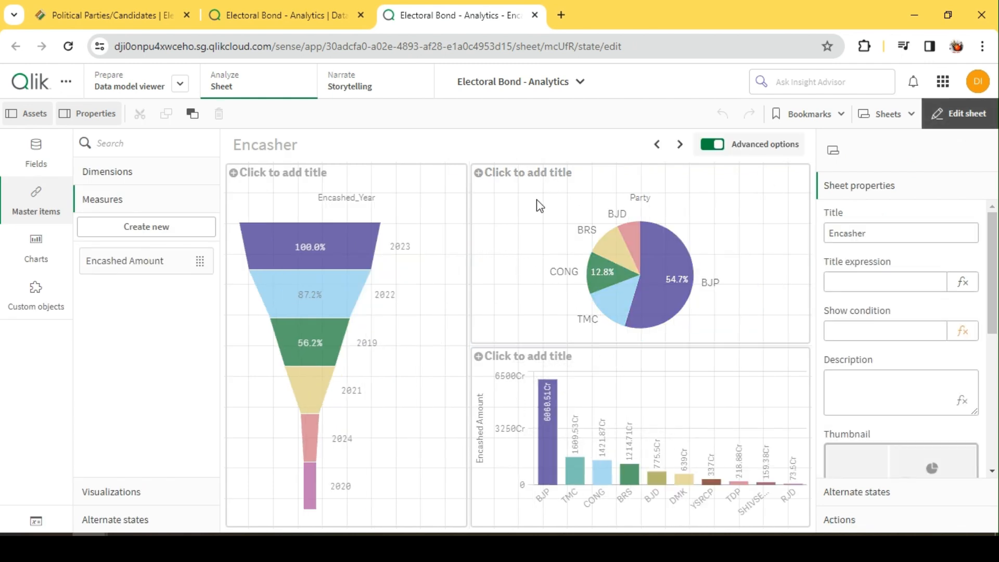
click(496, 285)
drag(472, 252, 566, 263)
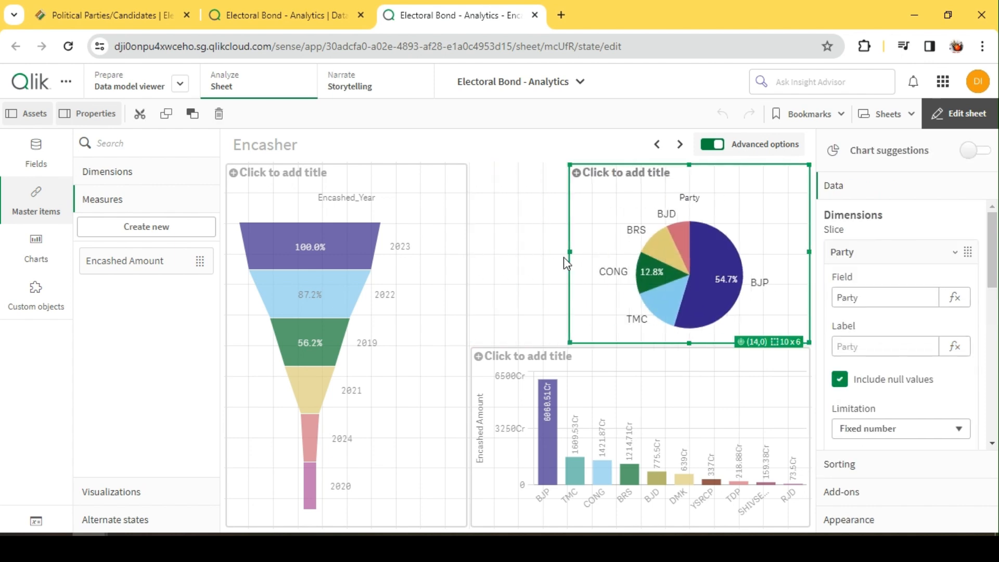
click(522, 246)
Add a KPI of about 4 x 3 cells between the funnel and pie charts, using the Encashed Amount measure
click(36, 248)
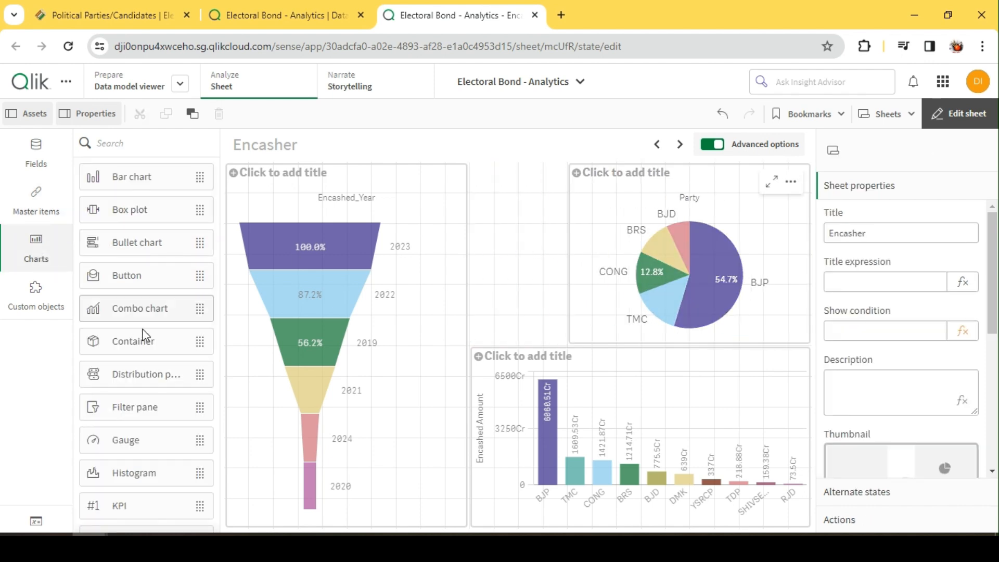
scroll(129, 444, down, 3)
drag(128, 411, 514, 224)
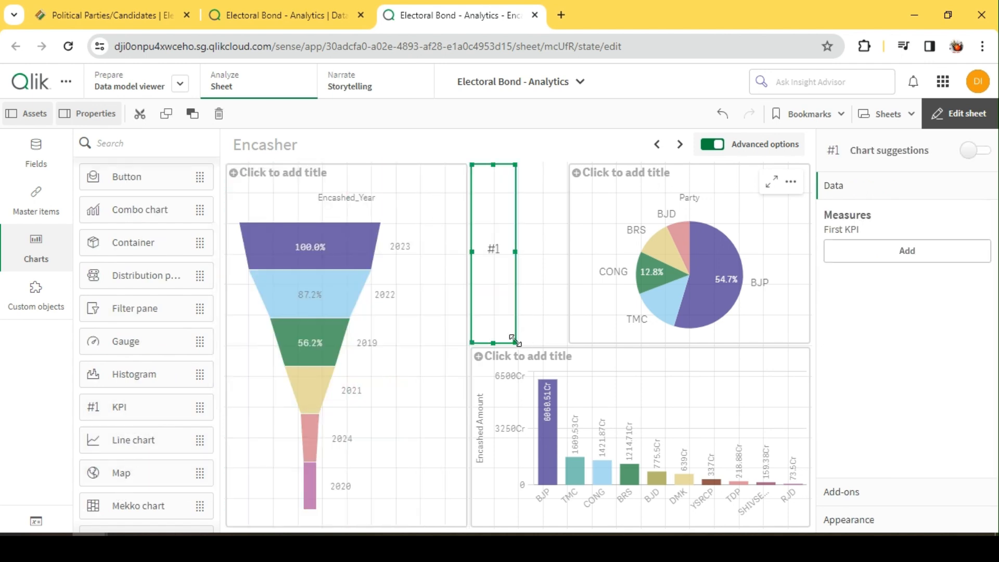
click(916, 257)
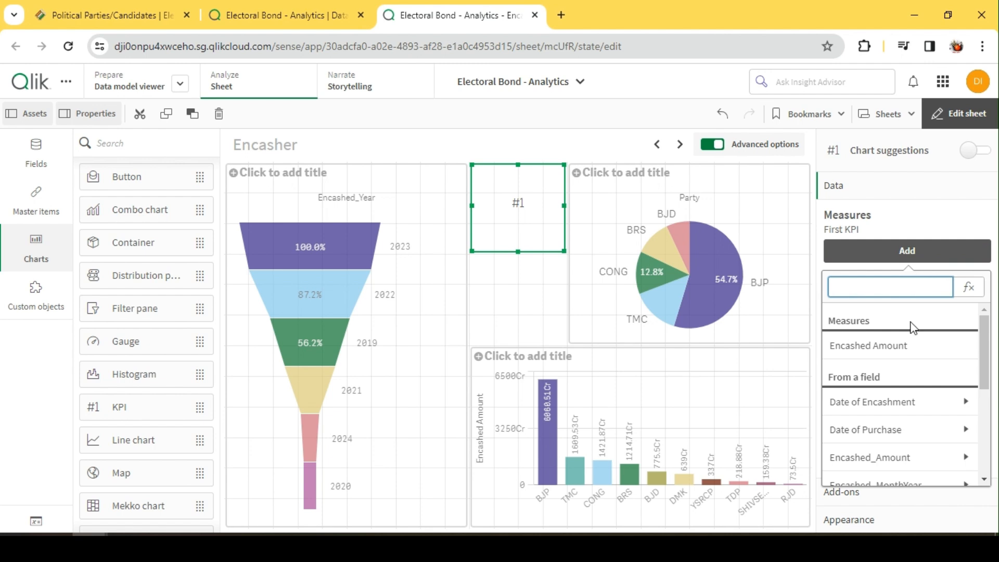
click(855, 345)
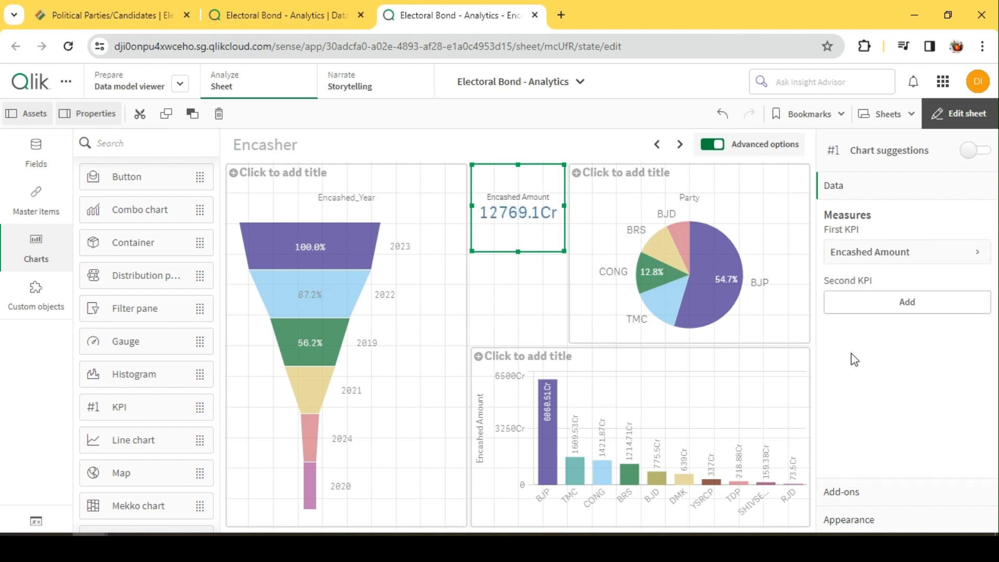
Check the sheet outside edit mode, rotate the pie chart to view its slices, and return to editing
click(972, 121)
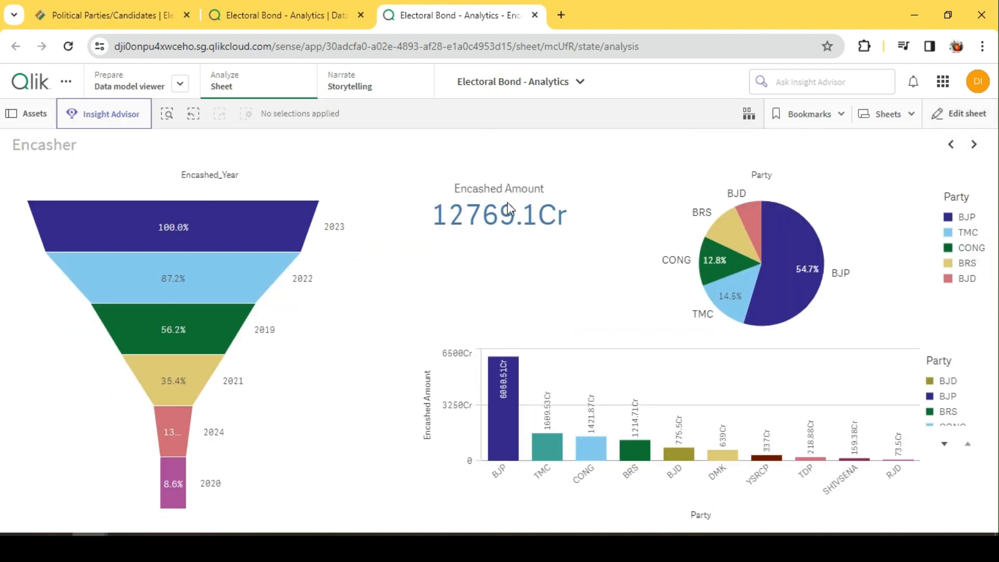
mouse_move(808, 271)
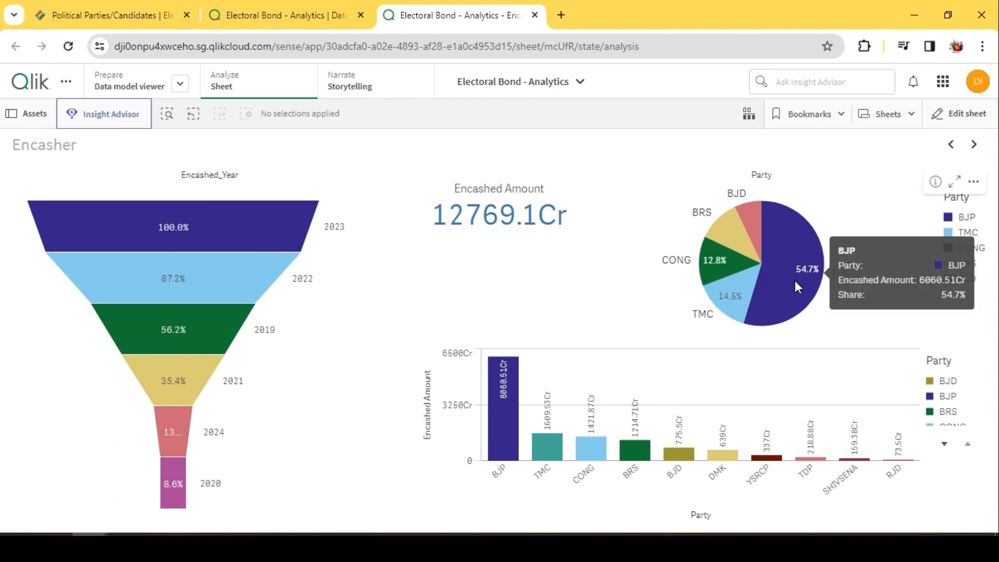
click(720, 280)
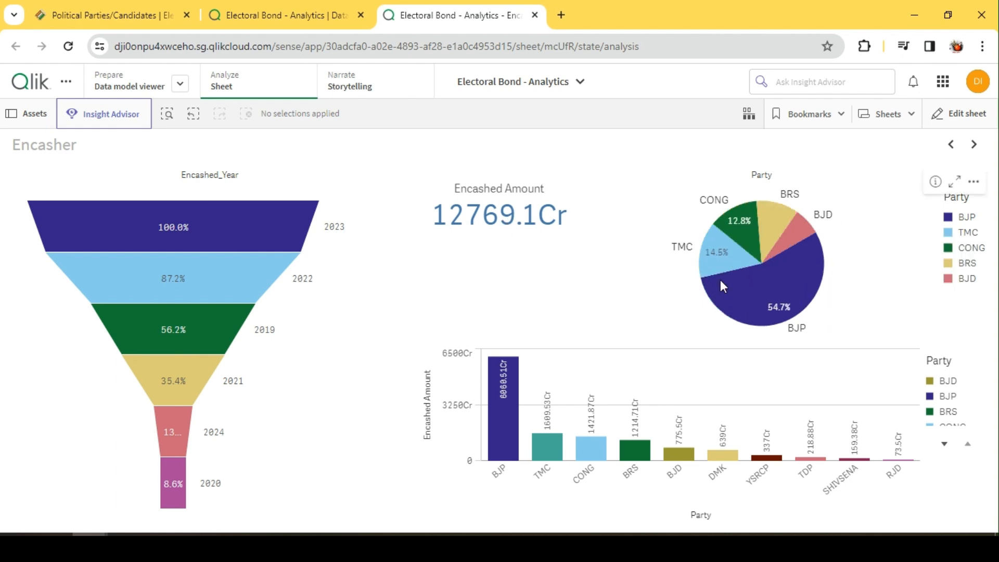
click(977, 123)
click(616, 248)
click(535, 241)
click(577, 236)
click(541, 245)
click(601, 239)
click(536, 241)
click(582, 237)
click(561, 230)
Title the pie chart "Amount Encashed by Party"
click(616, 224)
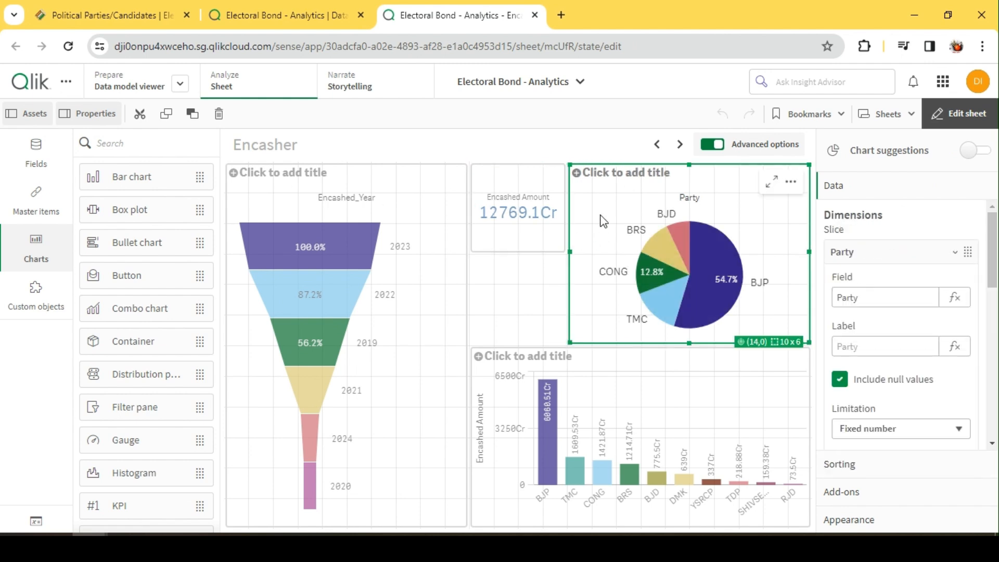
click(636, 174)
text(Encashed)
key(Home)
text(Amount)
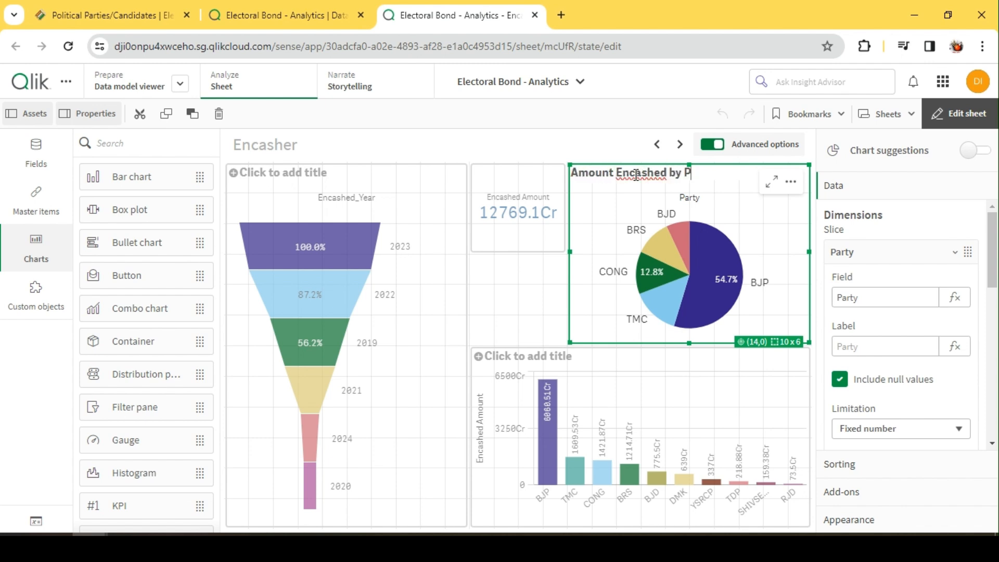
key(Return)
click(955, 114)
click(937, 116)
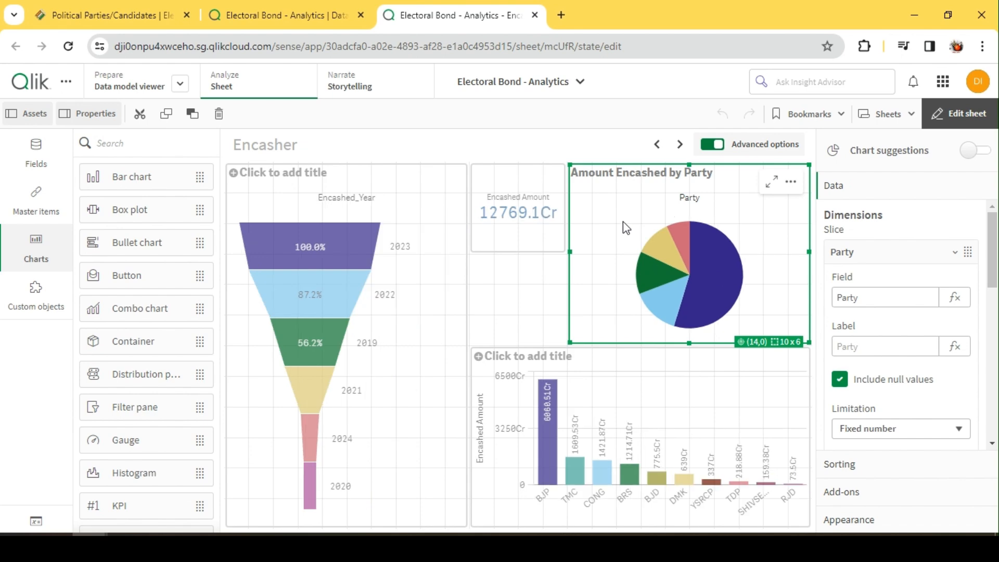
Add the pie chart to the master items as "Amount Encashed by Party" and delete it from the sheet
right_click(623, 221)
click(699, 165)
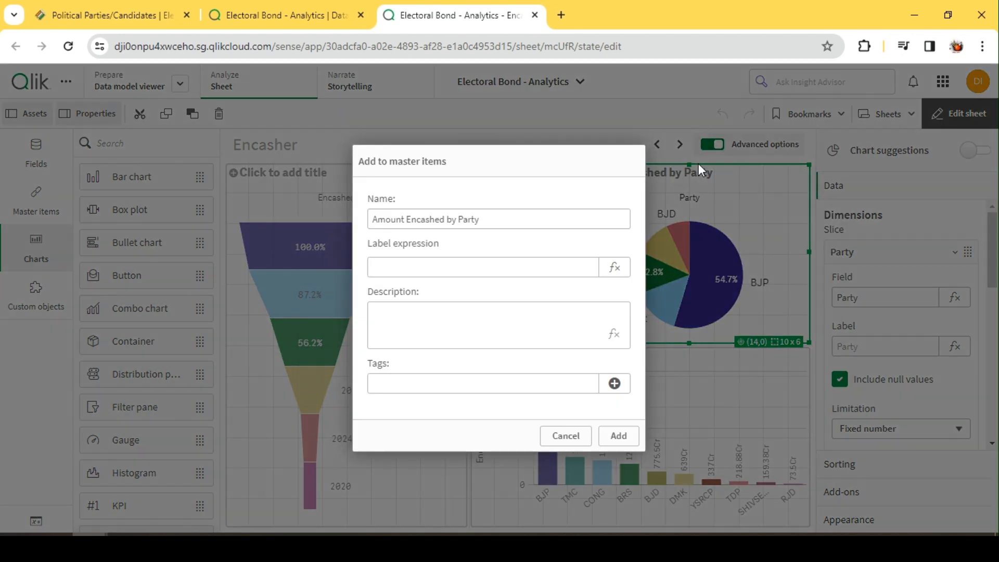
click(622, 435)
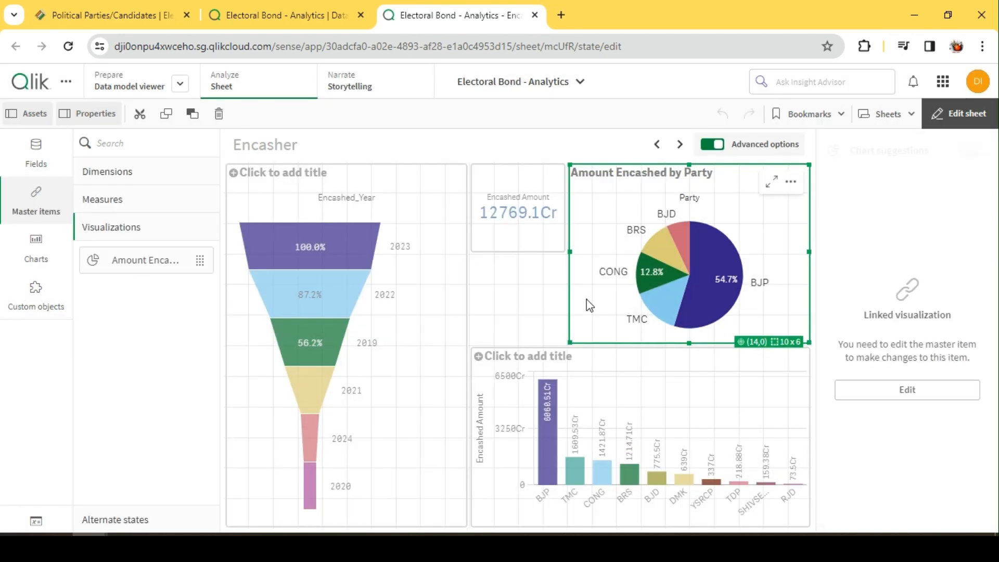
key(Delete)
Add the KPI to the master items as "Amount Encashed" and delete it from the sheet
right_click(534, 241)
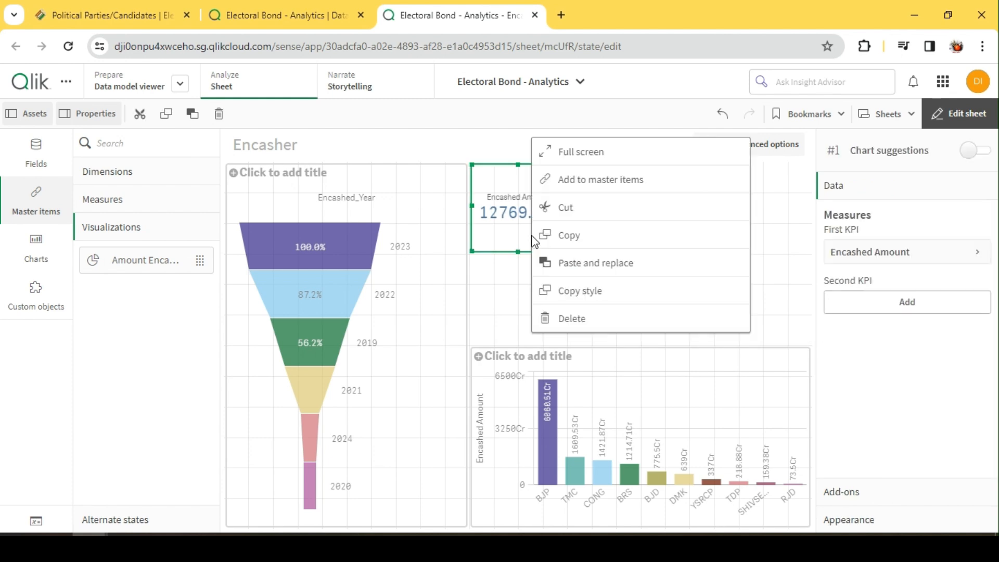
click(630, 179)
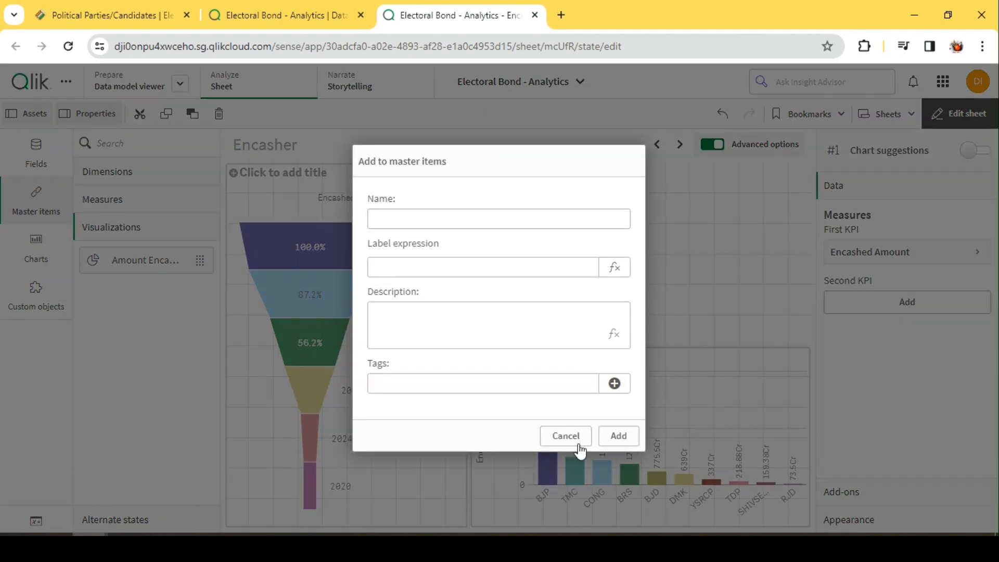
click(428, 221)
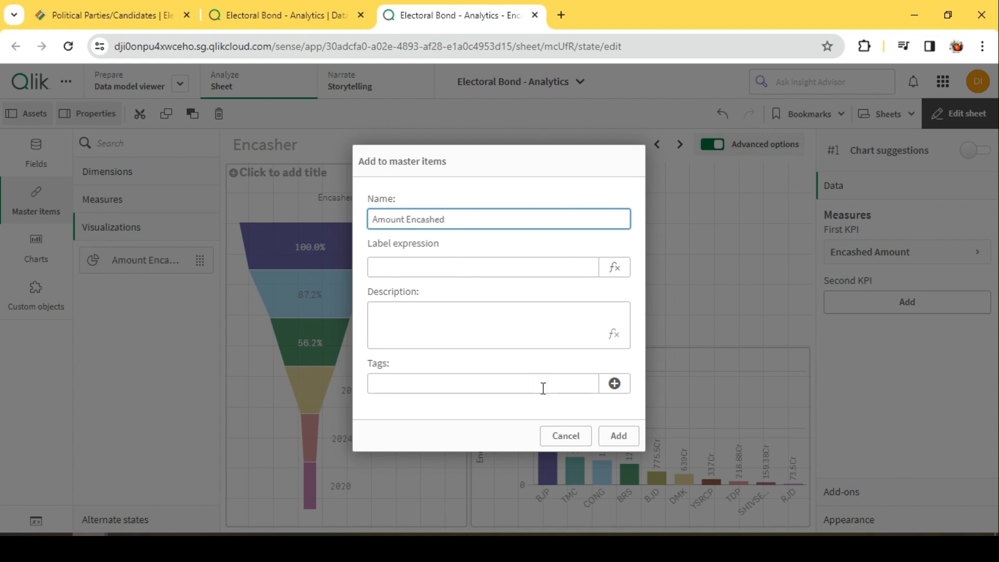
click(628, 436)
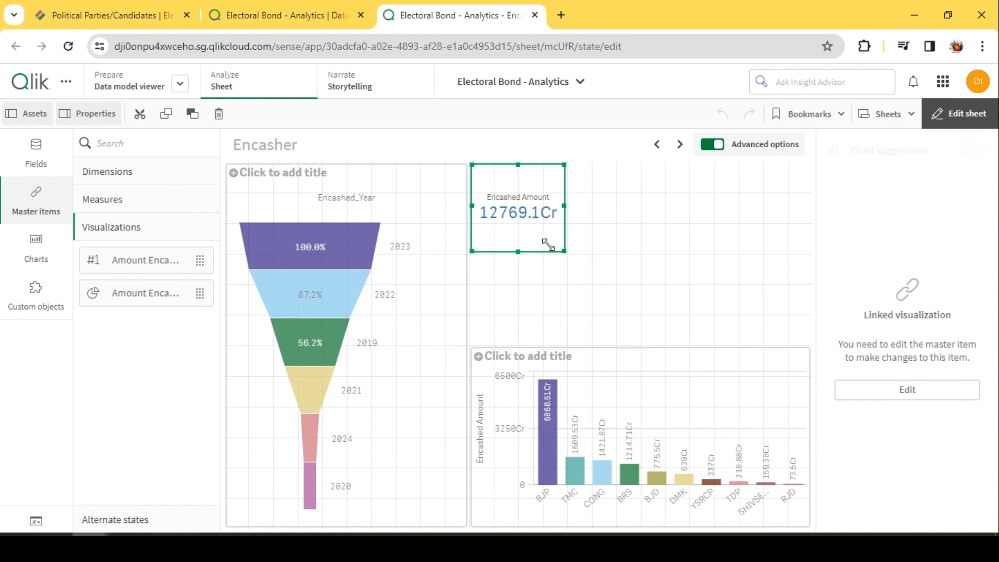
key(Delete)
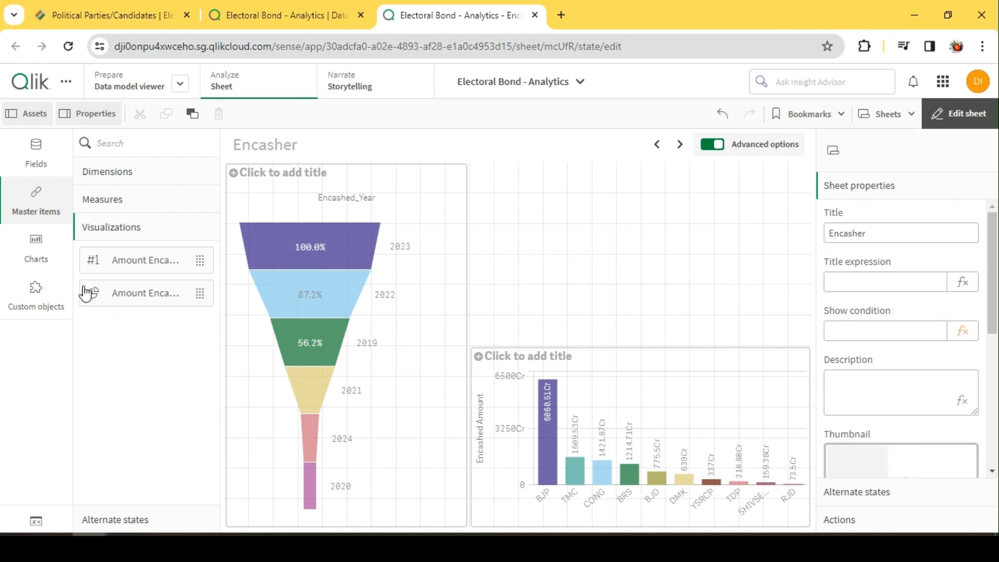
Place a layout container from the Qlik Dashboard bundle in the free 14 x 6 cell area above the bar chart
click(36, 297)
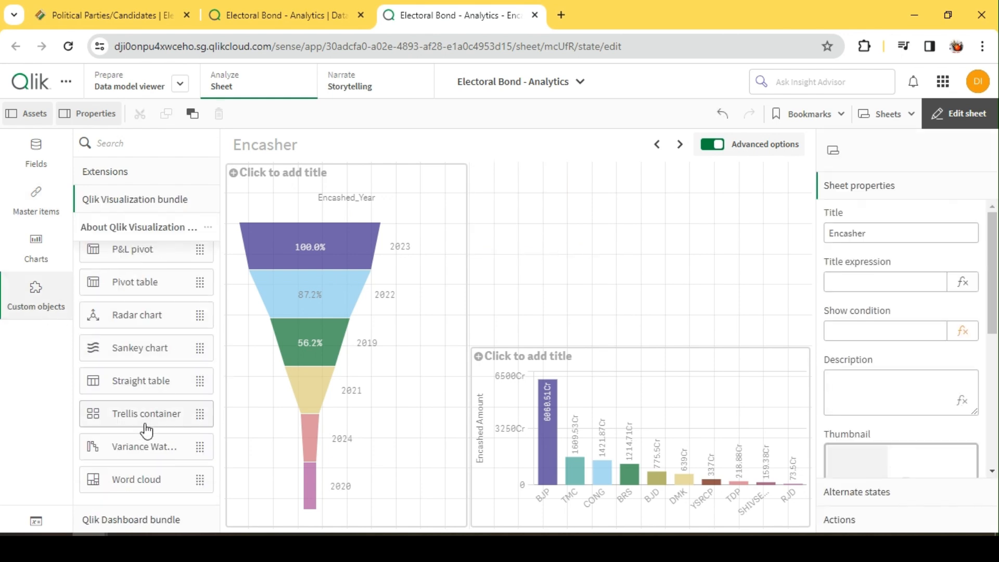
scroll(150, 442, up, 3)
scroll(150, 443, down, 3)
scroll(150, 446, up, 4)
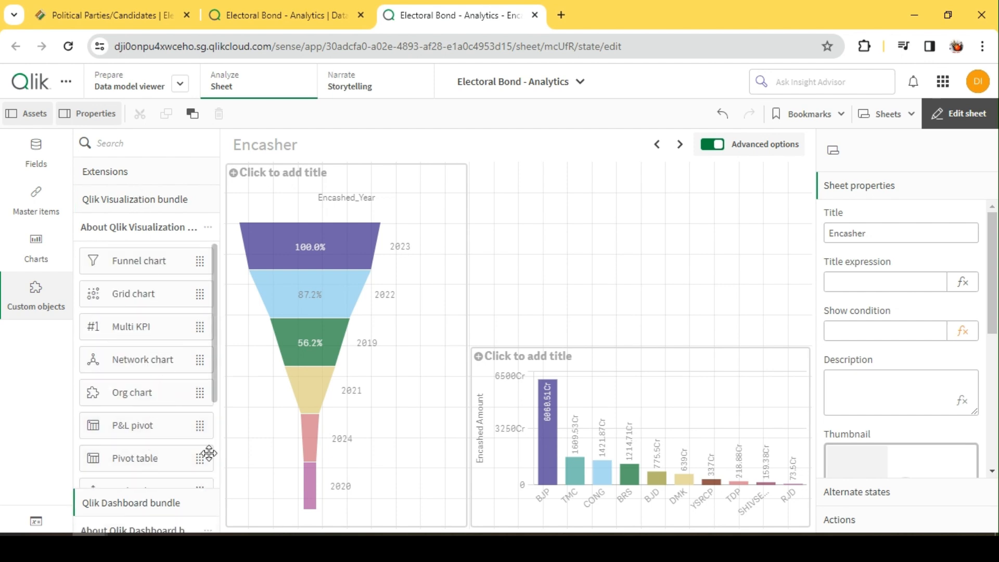
click(136, 519)
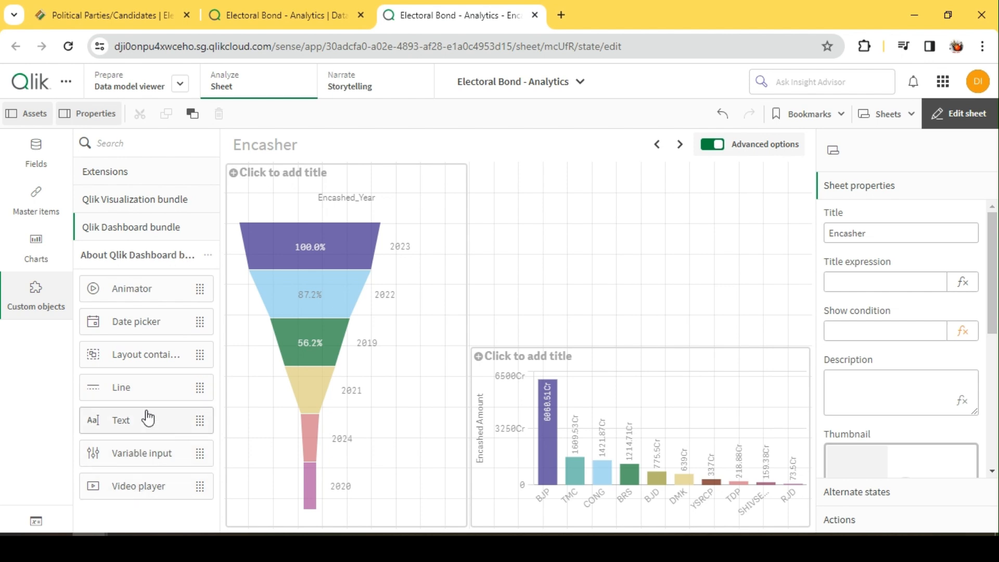
drag(147, 354, 517, 172)
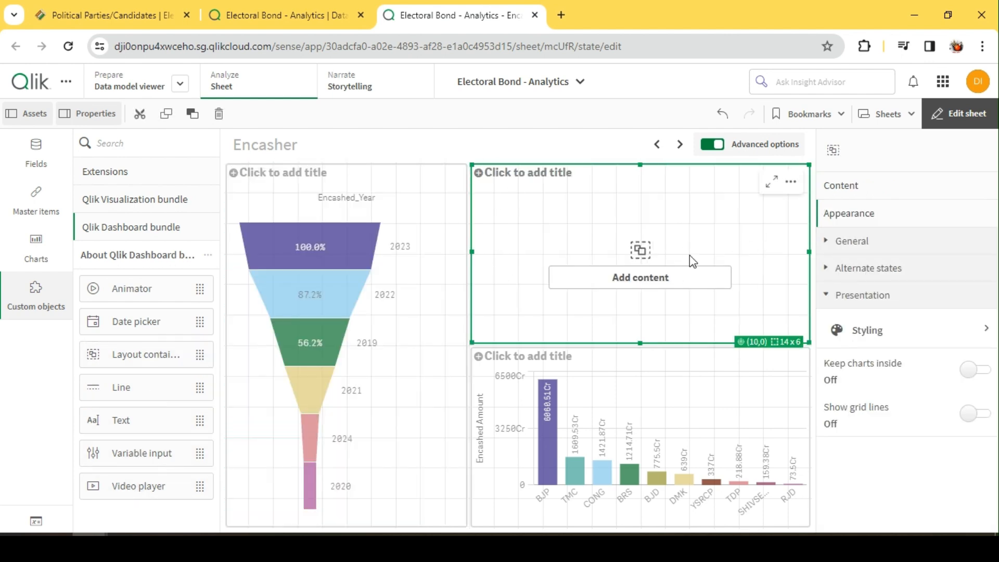
Add the Amount Encashed by Party master visualization to the layout container and enlarge it to fill the container
click(820, 196)
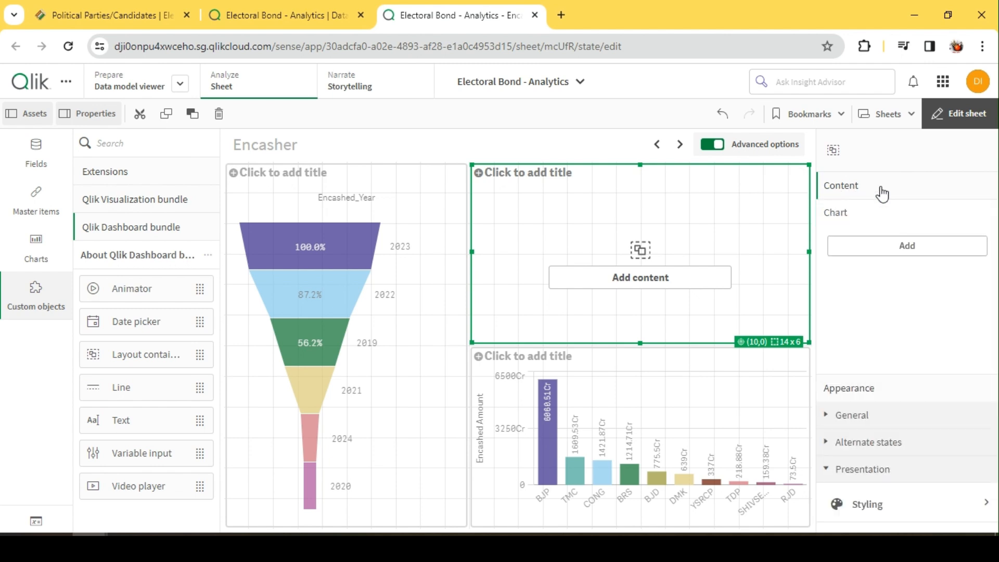
click(923, 244)
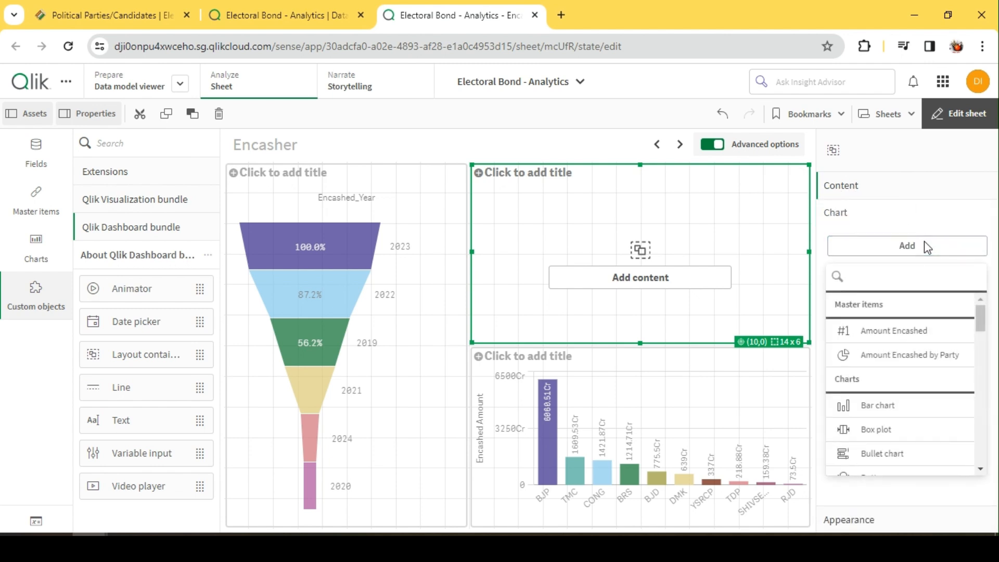
click(922, 357)
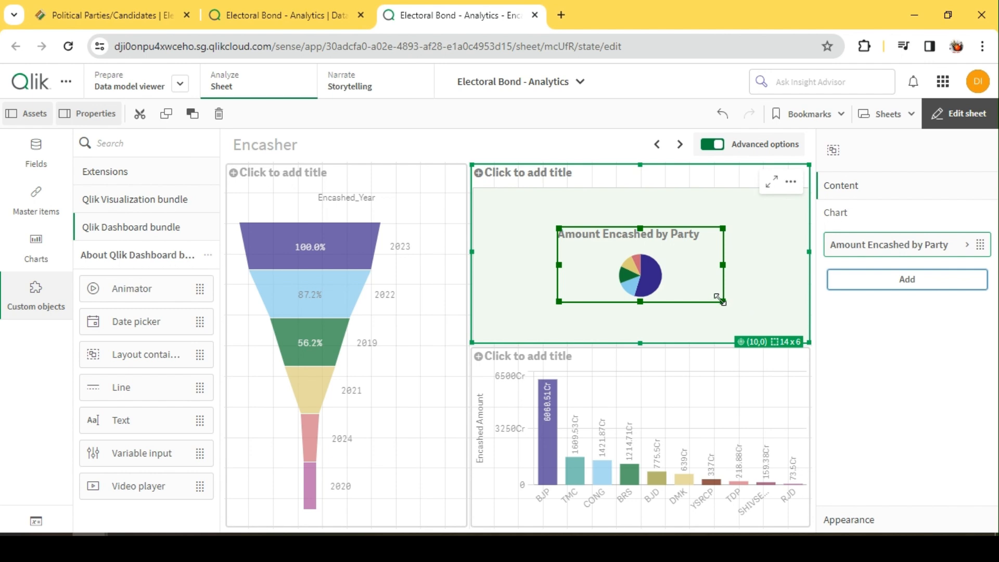
drag(720, 300, 808, 339)
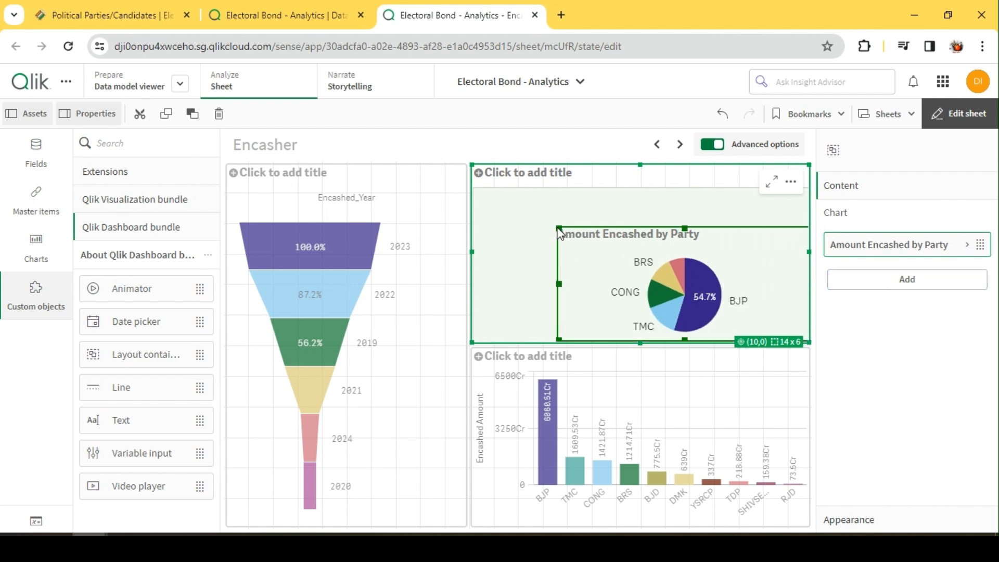
drag(559, 232, 474, 196)
Add the Amount Encashed master KPI to the container, shrink it into the container's upper-right area, and check the sheet outside edit mode
click(928, 277)
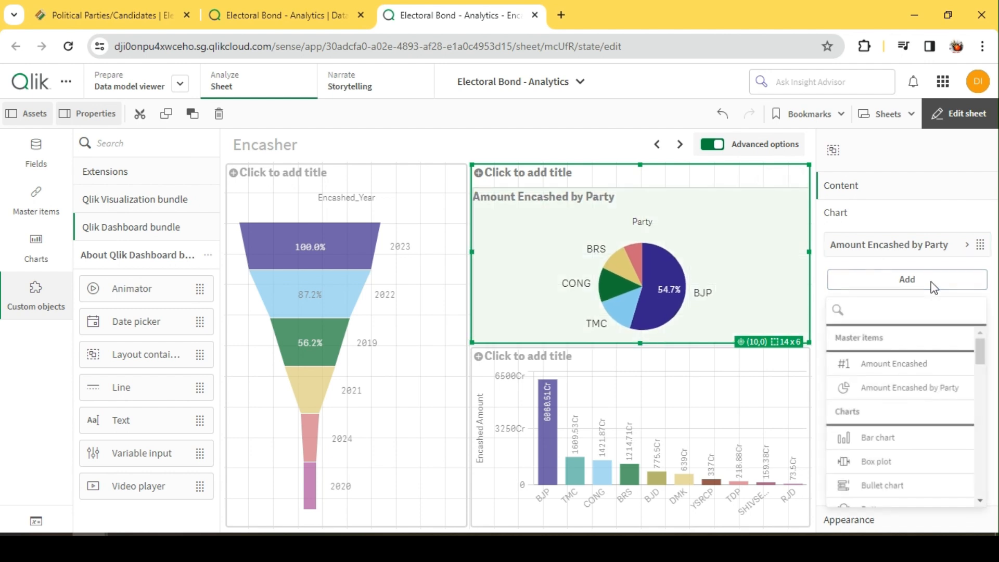
click(908, 367)
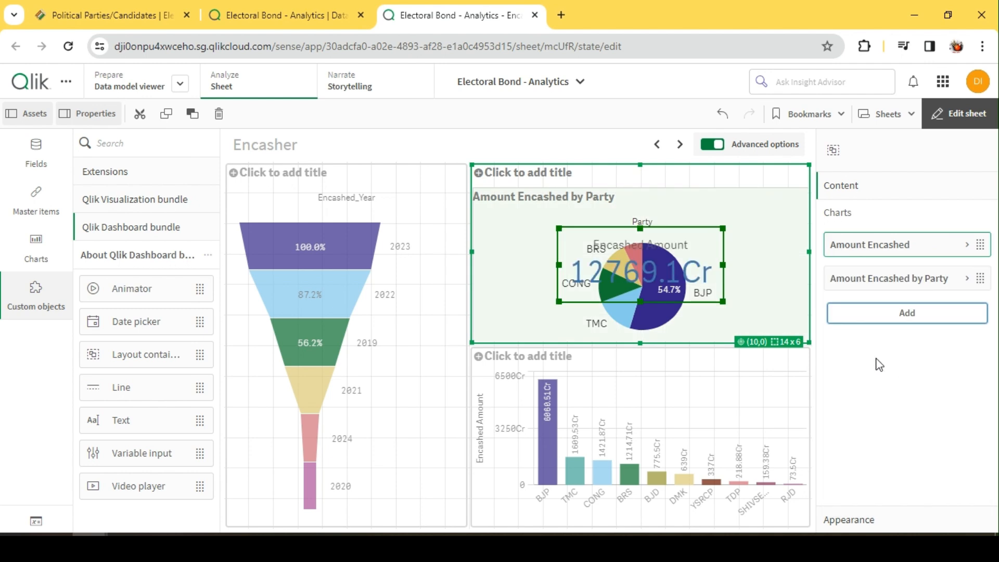
drag(723, 301, 755, 235)
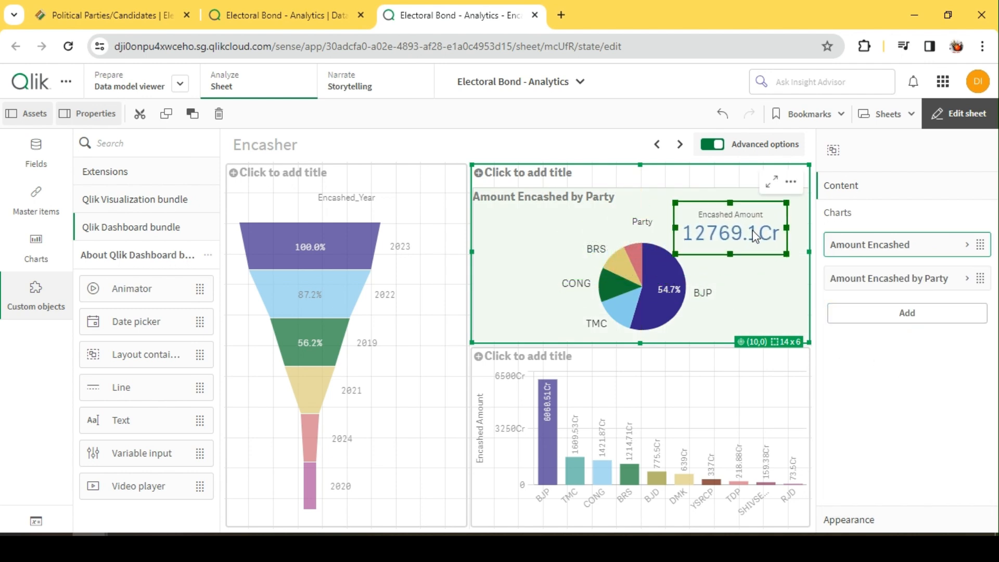
click(964, 116)
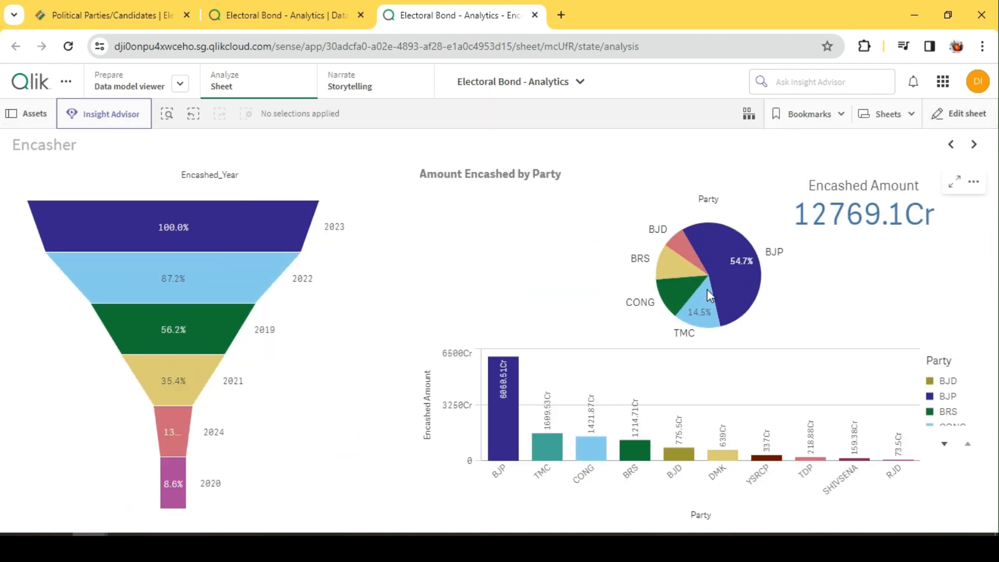
click(972, 115)
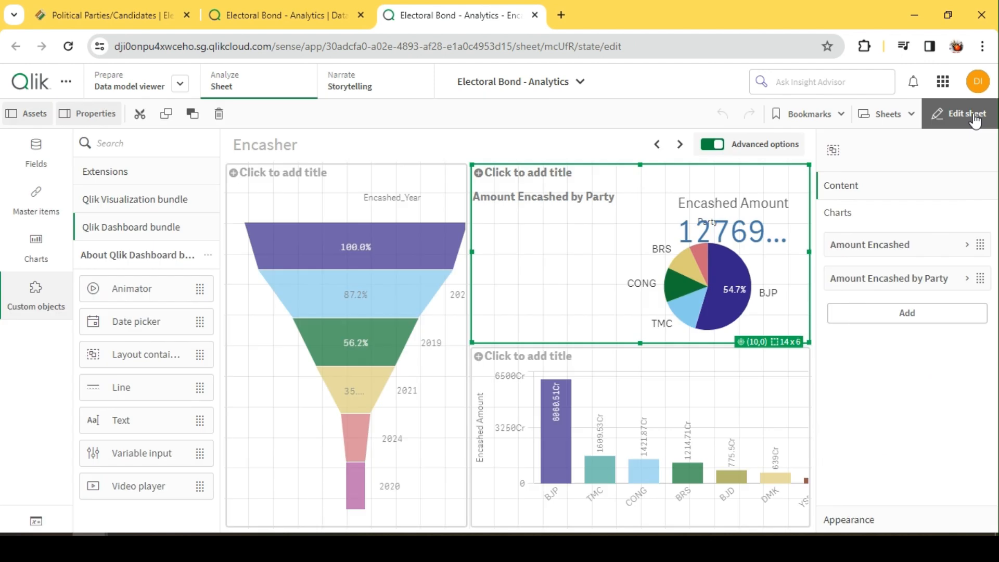
Move the KPI to the container's left edge, just below the Amount Encashed by Party title, and check the sheet outside edit mode
click(758, 229)
drag(757, 229, 541, 231)
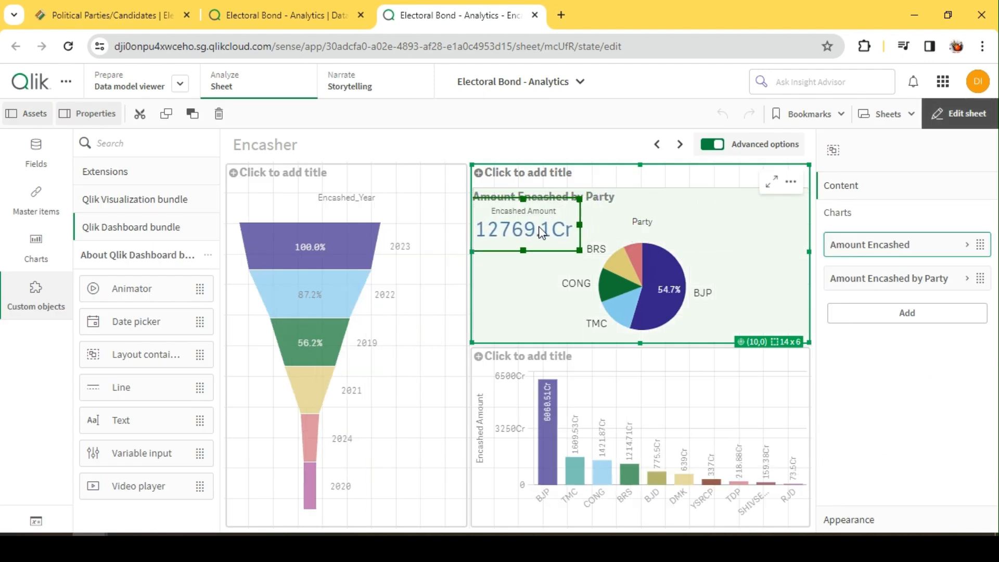
click(968, 114)
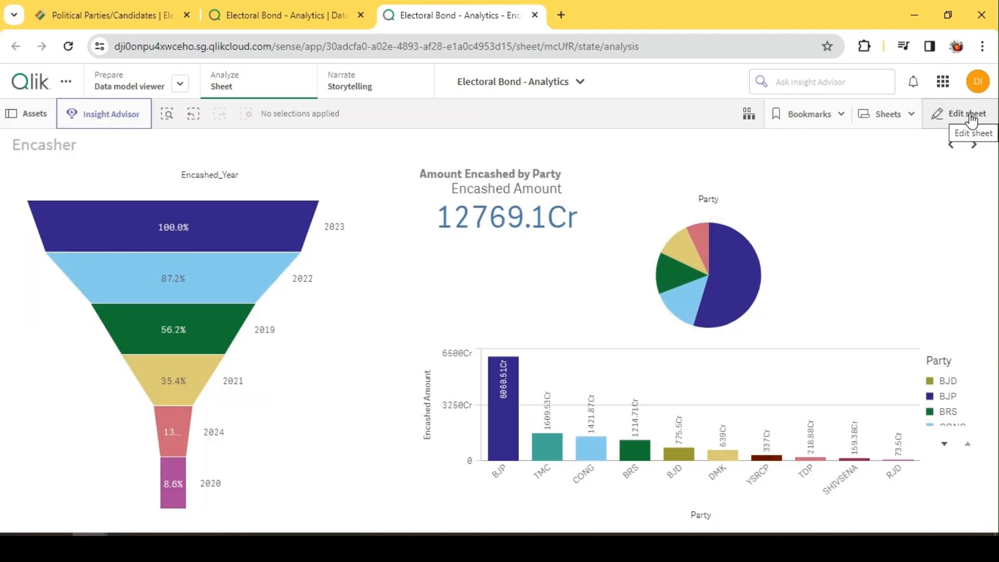
click(971, 115)
click(537, 245)
drag(537, 245, 537, 261)
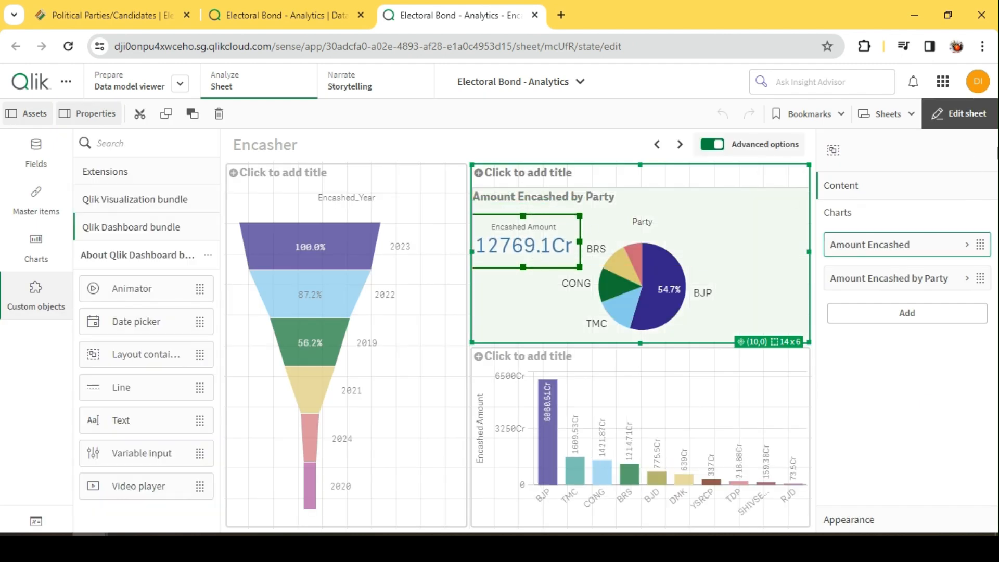
click(961, 114)
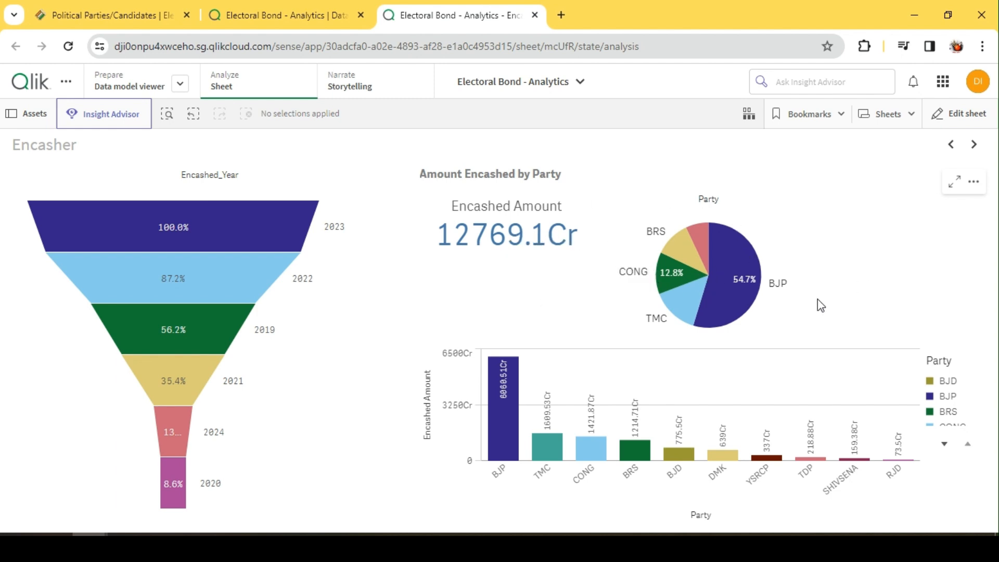
Open the linked Amount Encashed by Party pie chart in the layout container for editing as a master visualization
click(969, 115)
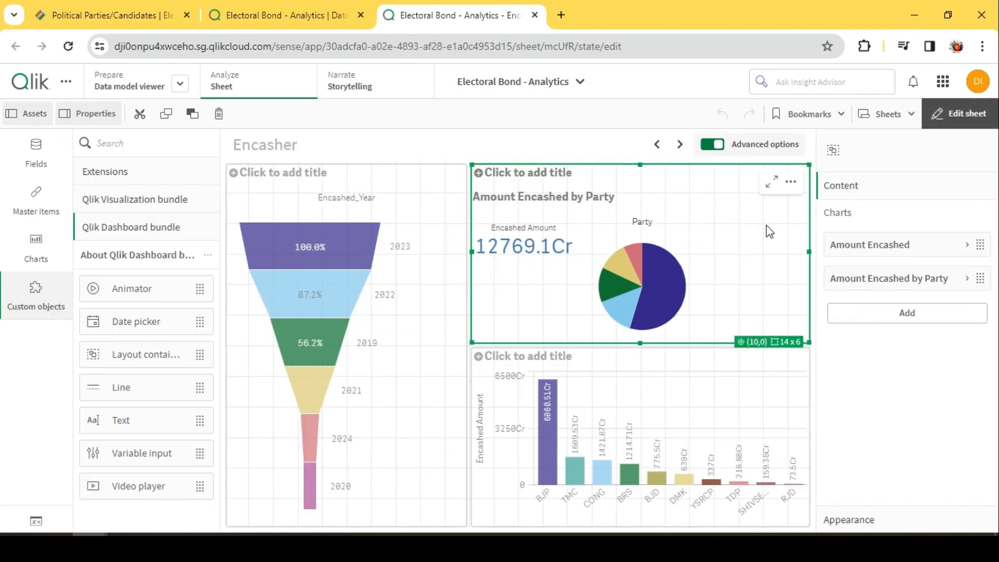
click(763, 239)
right_click(720, 240)
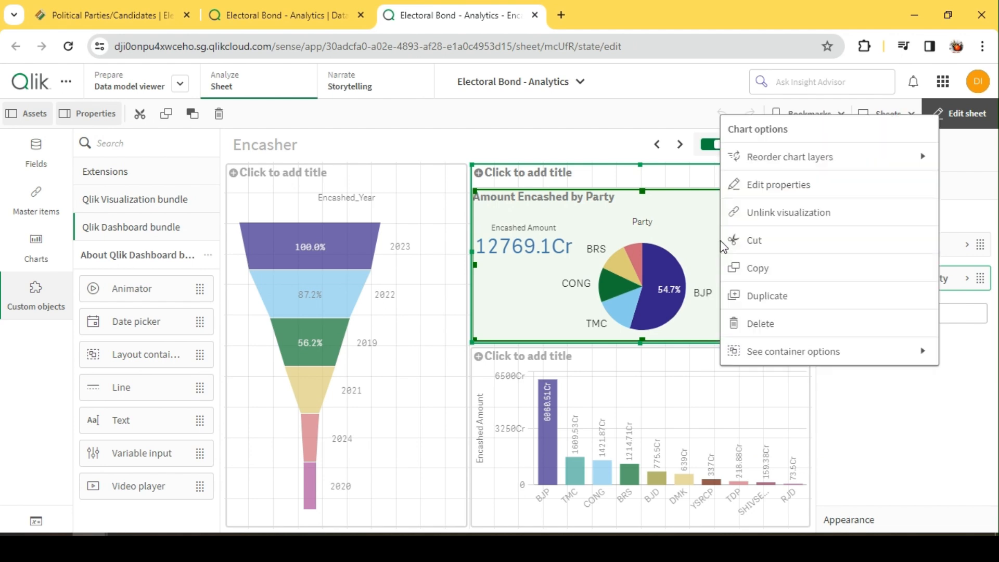
click(784, 187)
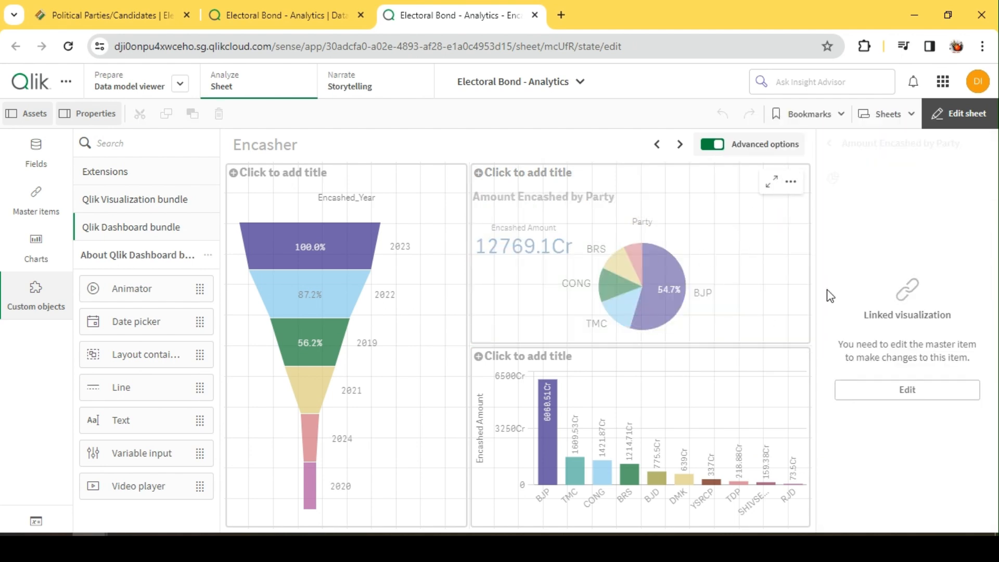
click(887, 390)
click(645, 348)
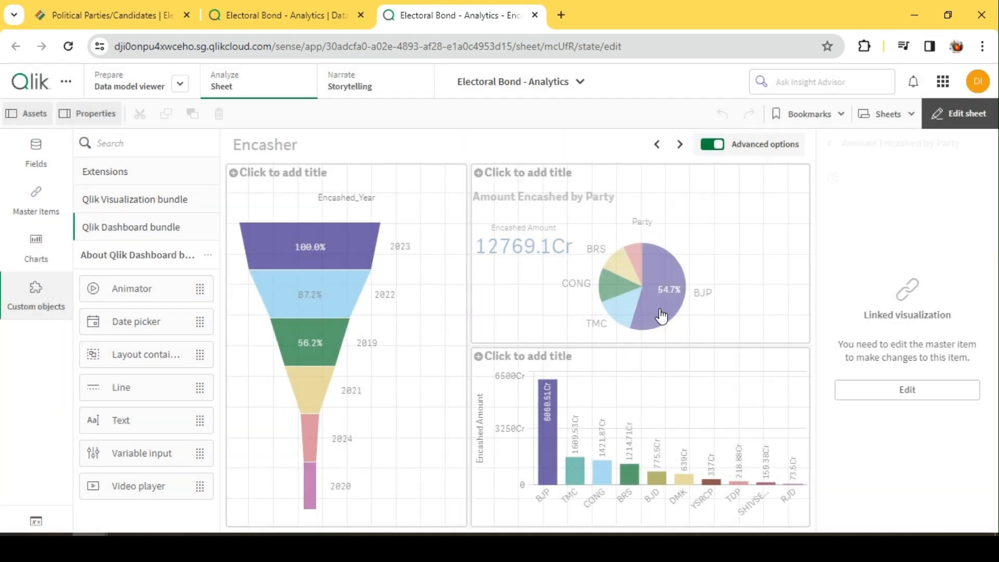
Turn off the pie chart's dimension label and legend, finish editing the master visualization, and check the sheet outside edit mode
scroll(913, 394, down, 2)
scroll(931, 411, down, 2)
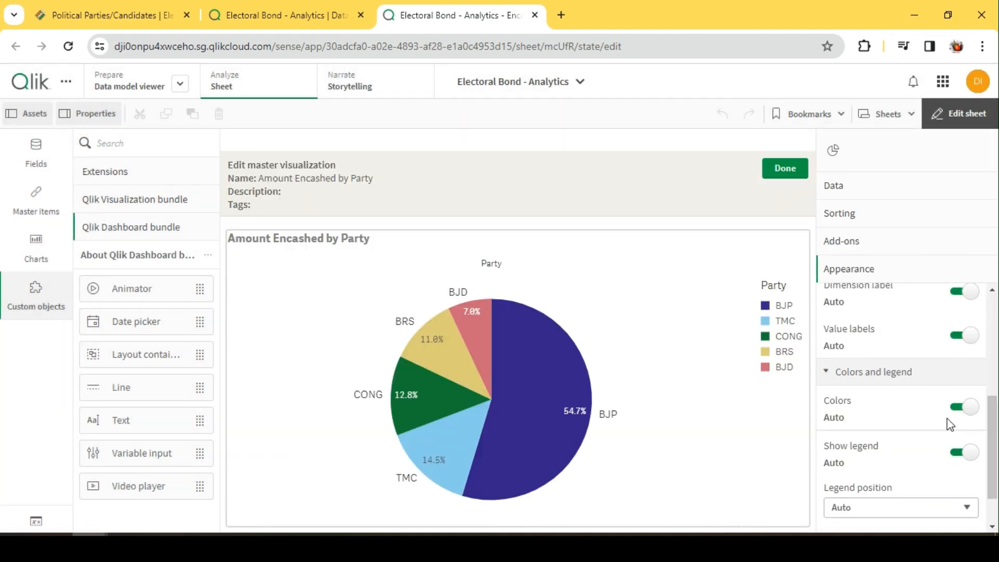
scroll(940, 411, up, 2)
click(959, 412)
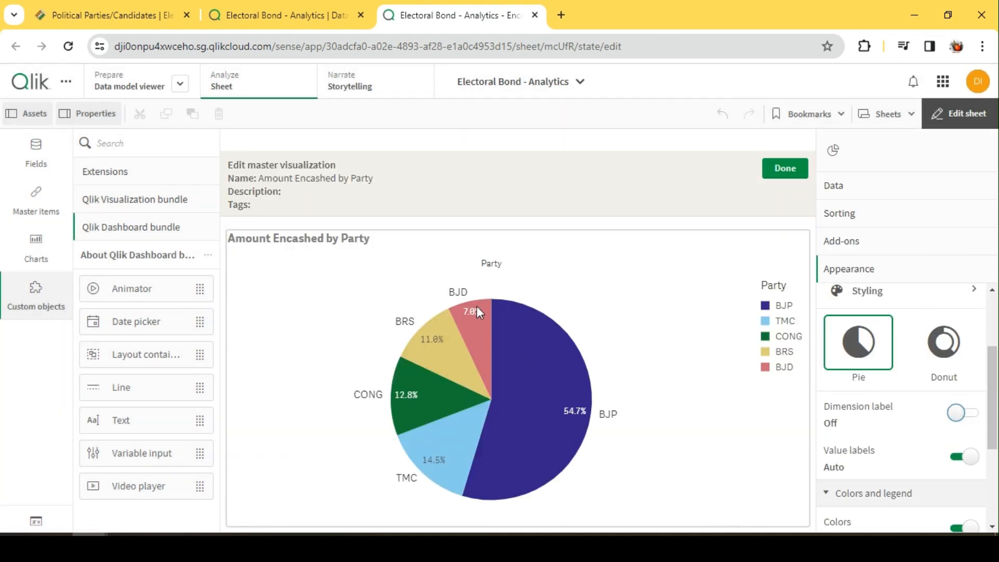
scroll(832, 387, down, 3)
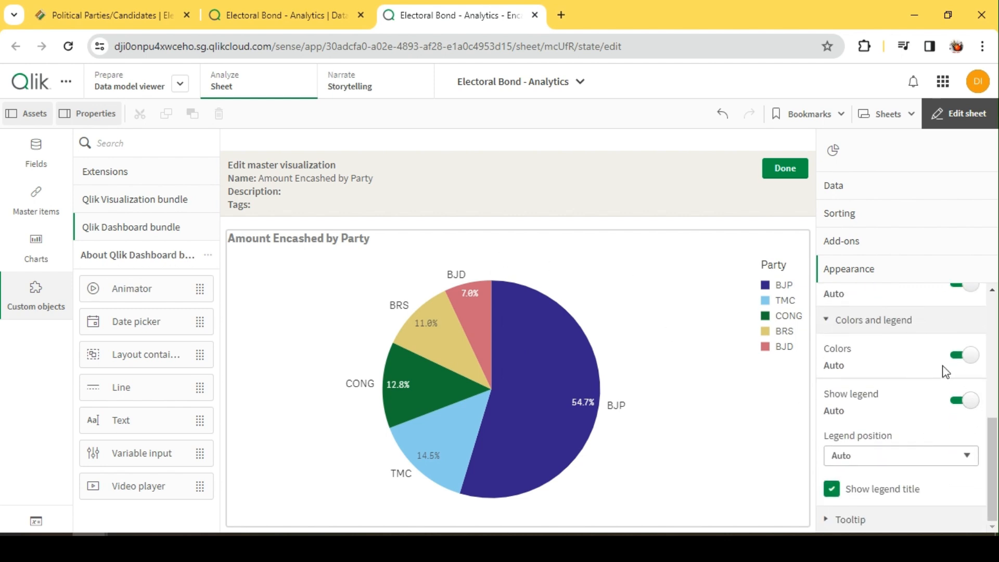
click(969, 404)
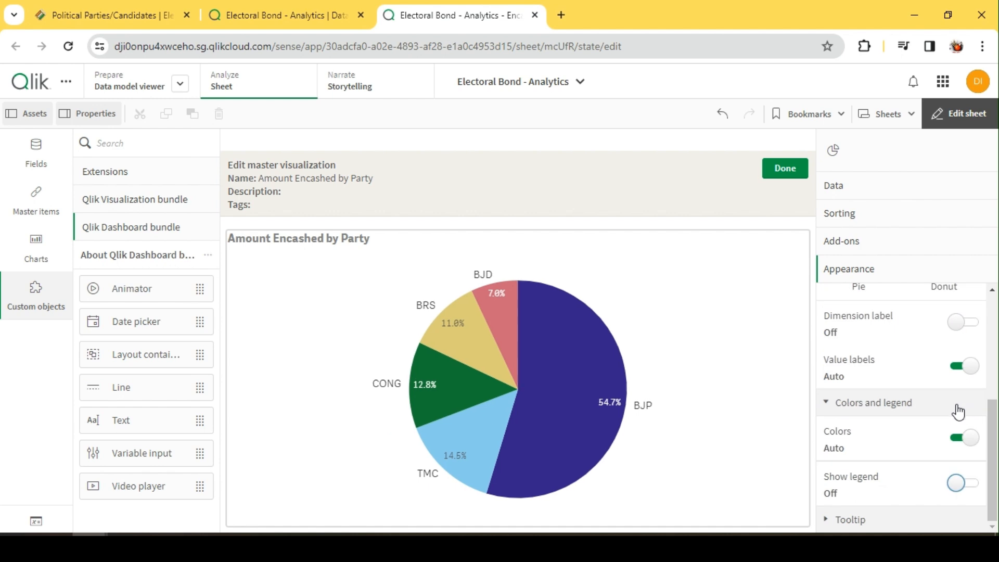
click(784, 171)
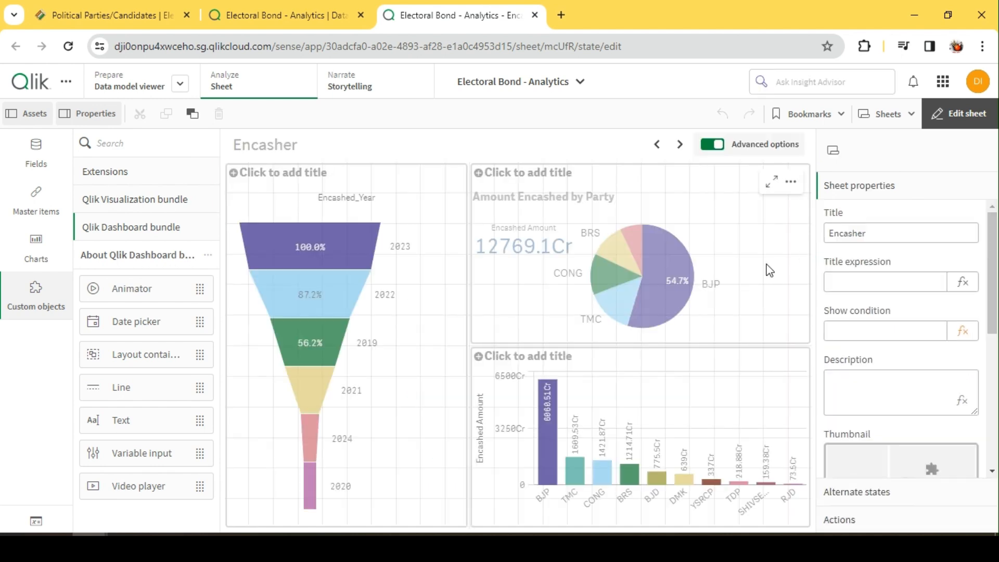
click(959, 114)
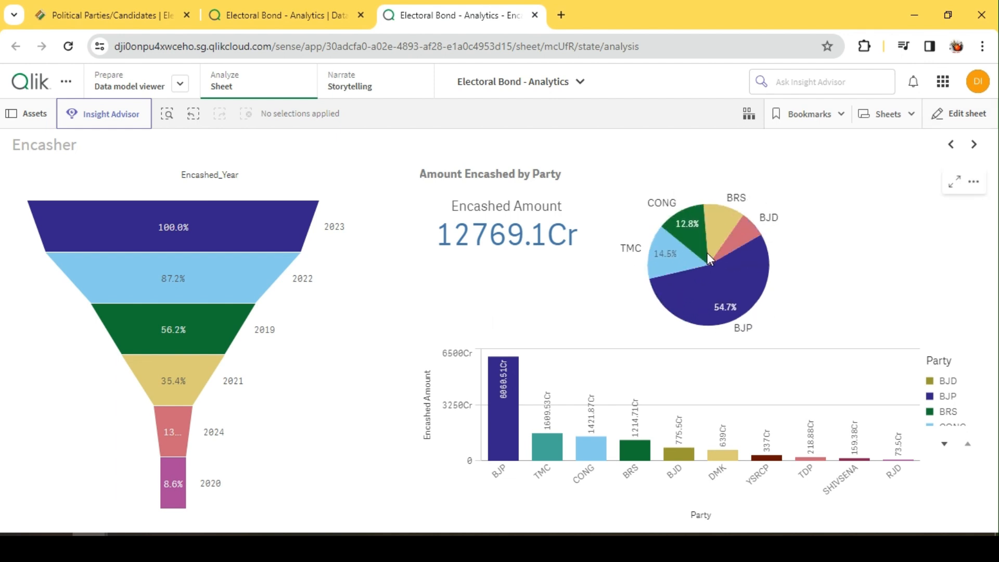
Move the Encashed Amount KPI down within the layout container to about the pie chart's mid-height, and check the sheet outside edit mode
click(956, 112)
click(598, 244)
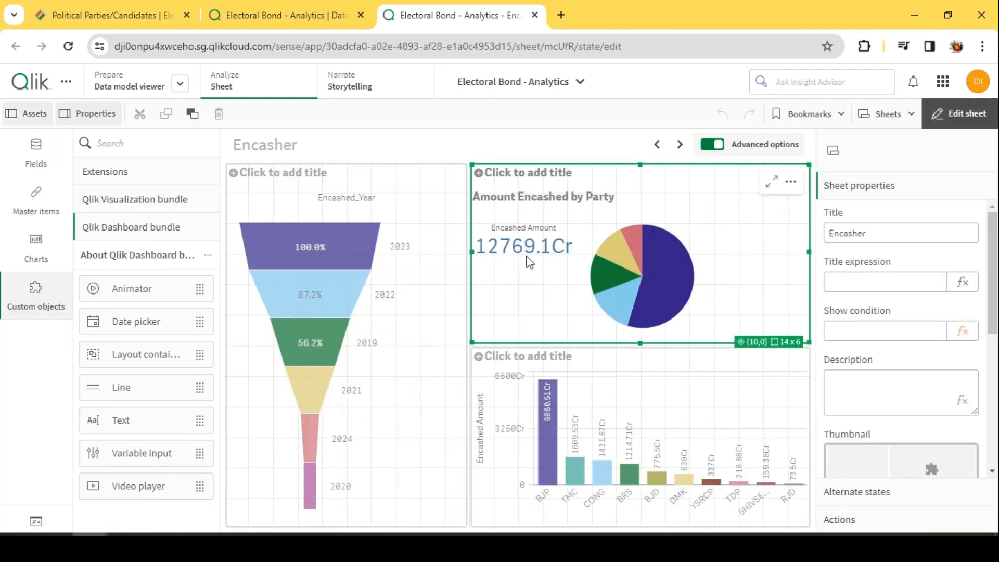
drag(548, 241, 541, 301)
click(960, 114)
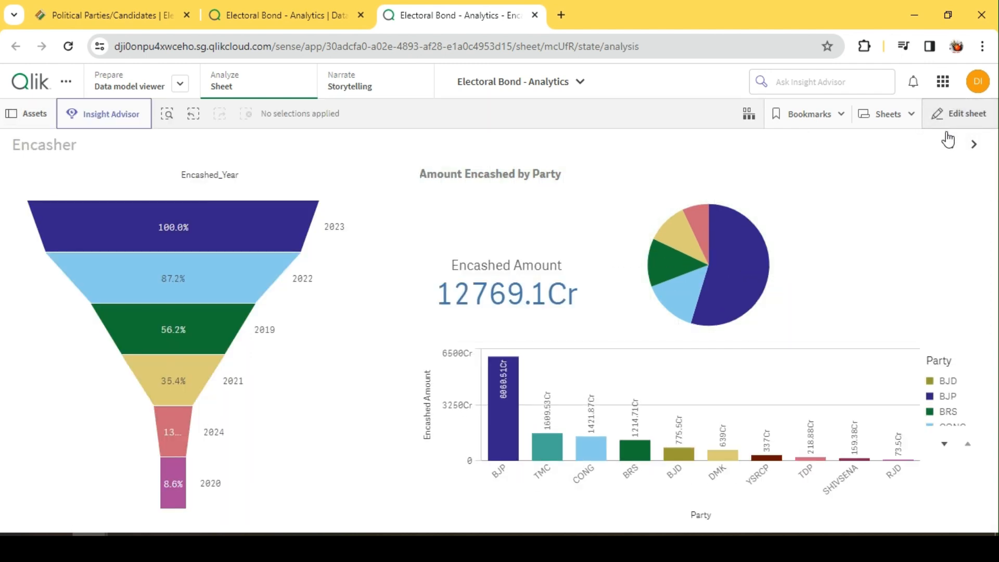